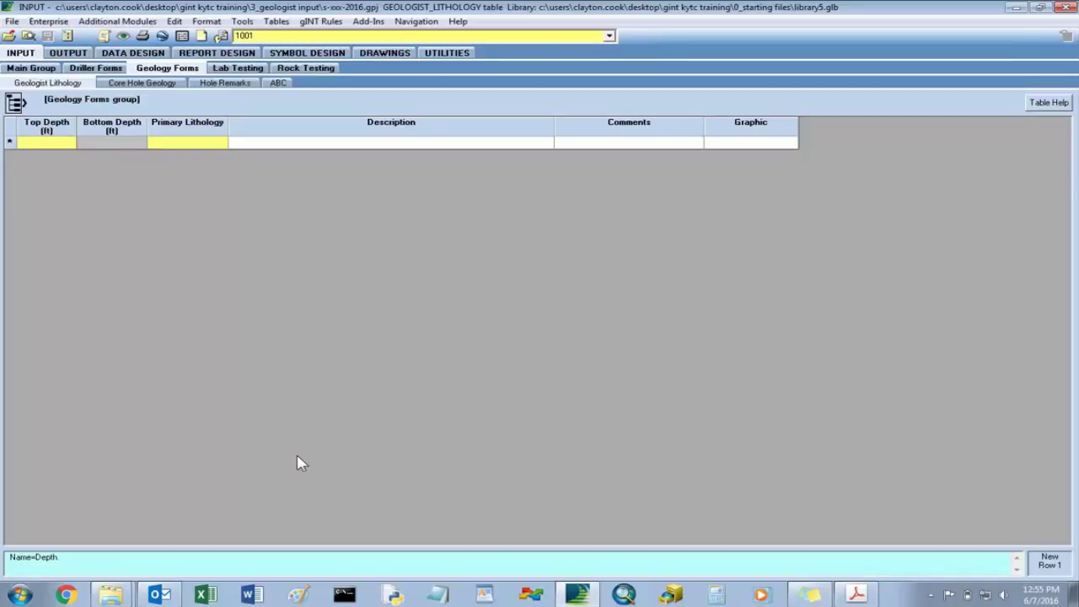
Review the project information and drill hole tables, and return to the Geologist Lithology table for hole 1001
{"action": "left_click", "coordinate": [21, 68]}
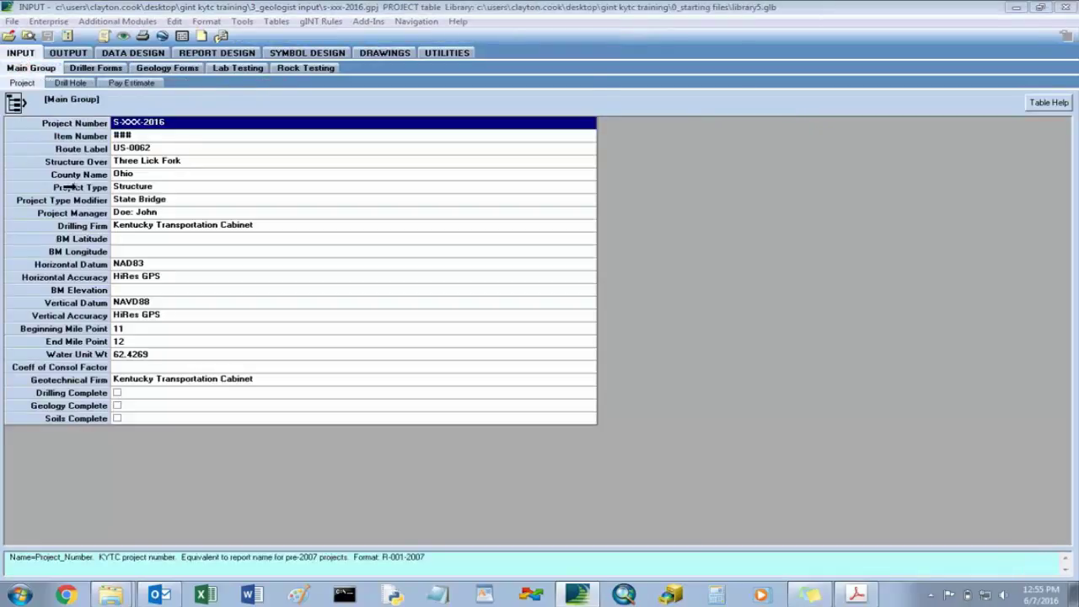
{"action": "left_click", "coordinate": [71, 84]}
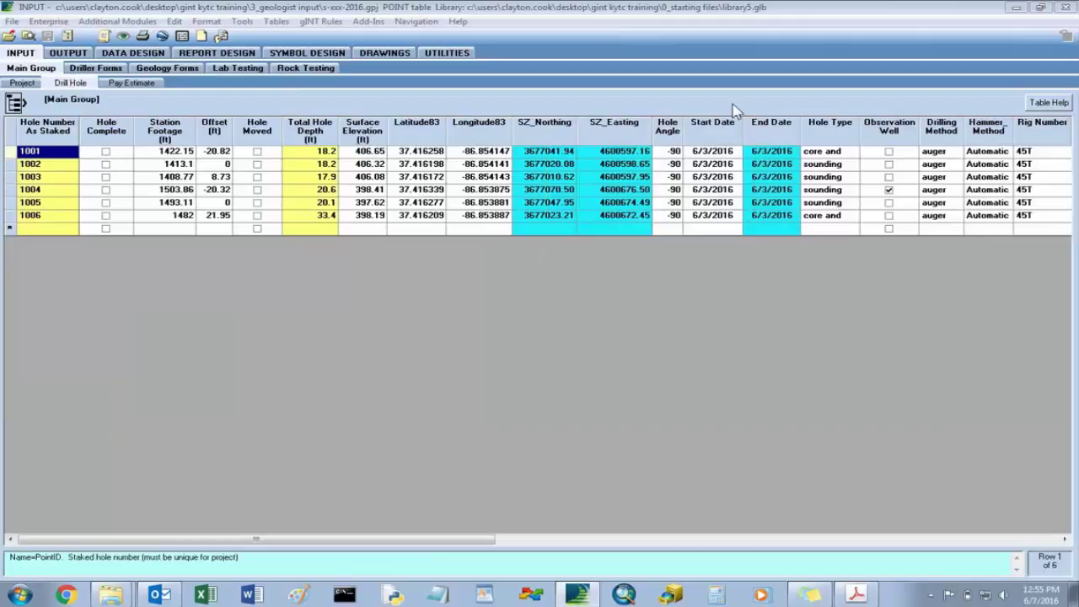
{"action": "left_click", "coordinate": [179, 71]}
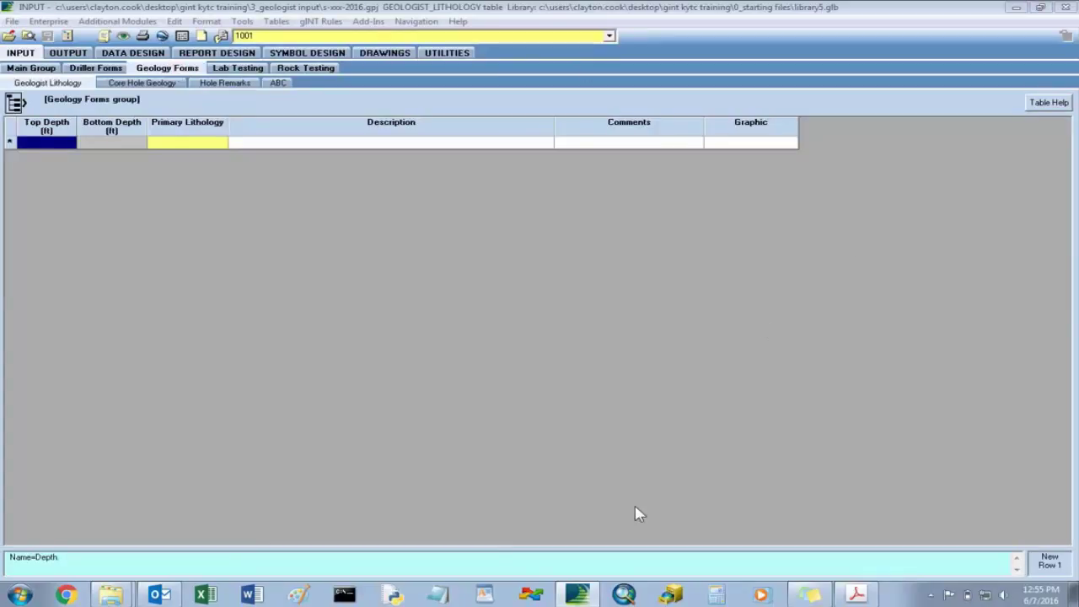
Minimize gINT and open Geologist Log - S-XXX-2016.pdf from the 3_Geologist Input folder
{"action": "left_click", "coordinate": [1017, 7]}
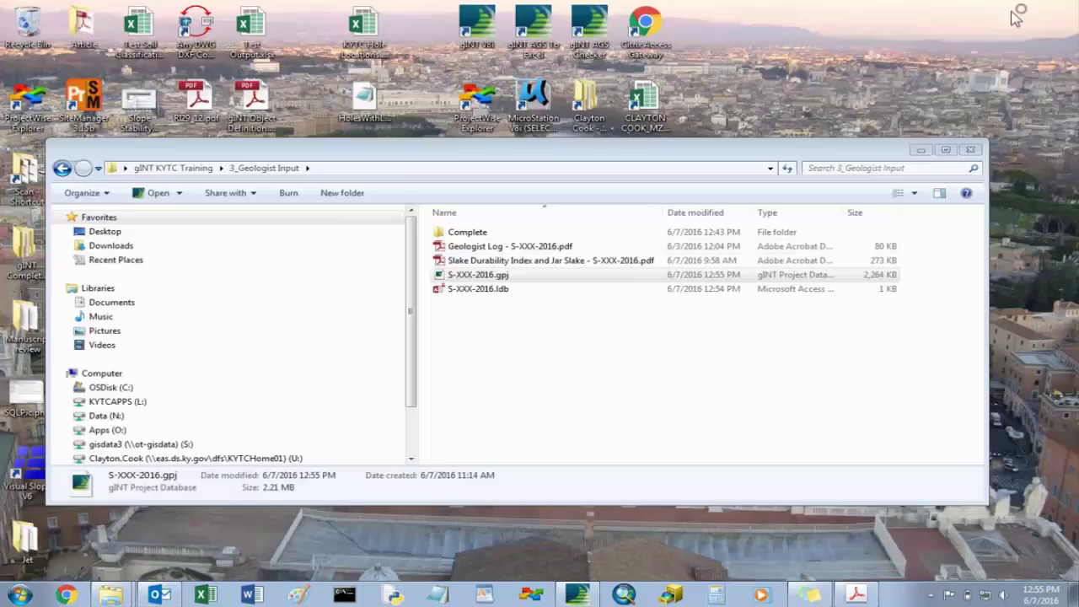
{"action": "left_click", "coordinate": [548, 341]}
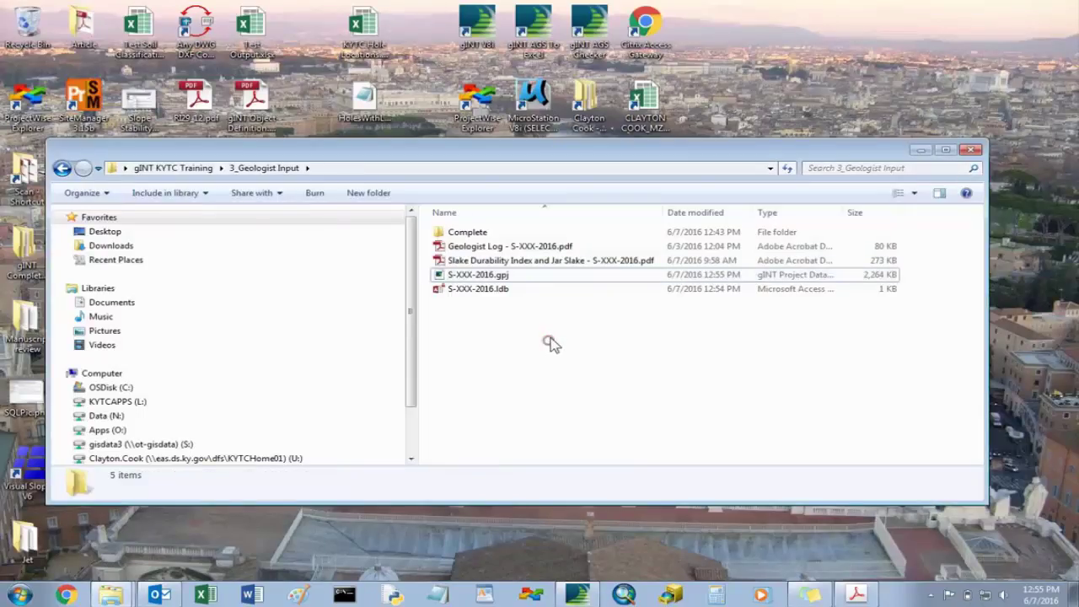
{"action": "double_click", "coordinate": [495, 247]}
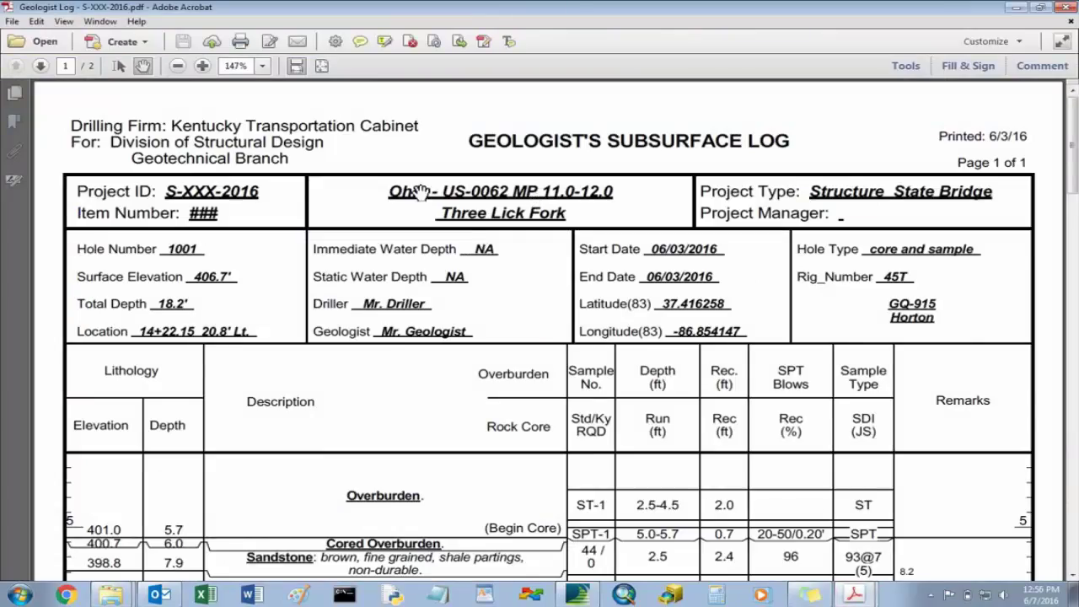
Examine the hole 1001 subsurface log, covering its header data, lithology descriptions, core runs and the rock and formation notes in the footer
{"action": "scroll", "coordinate": [347, 188], "scroll_direction": "down", "scroll_amount": 2}
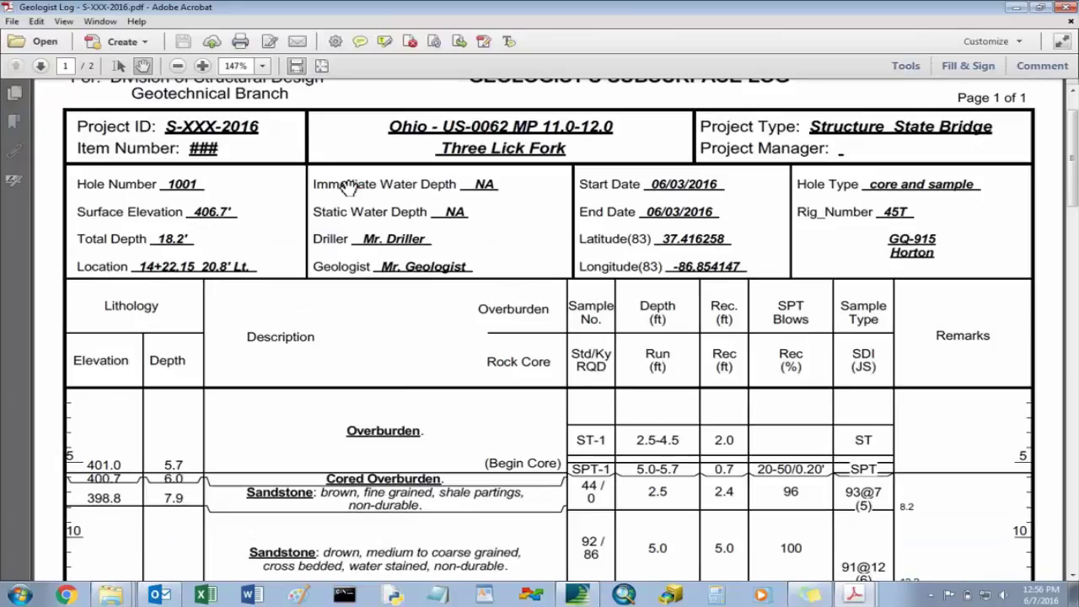
{"action": "scroll", "coordinate": [349, 187], "scroll_direction": "up", "scroll_amount": 2}
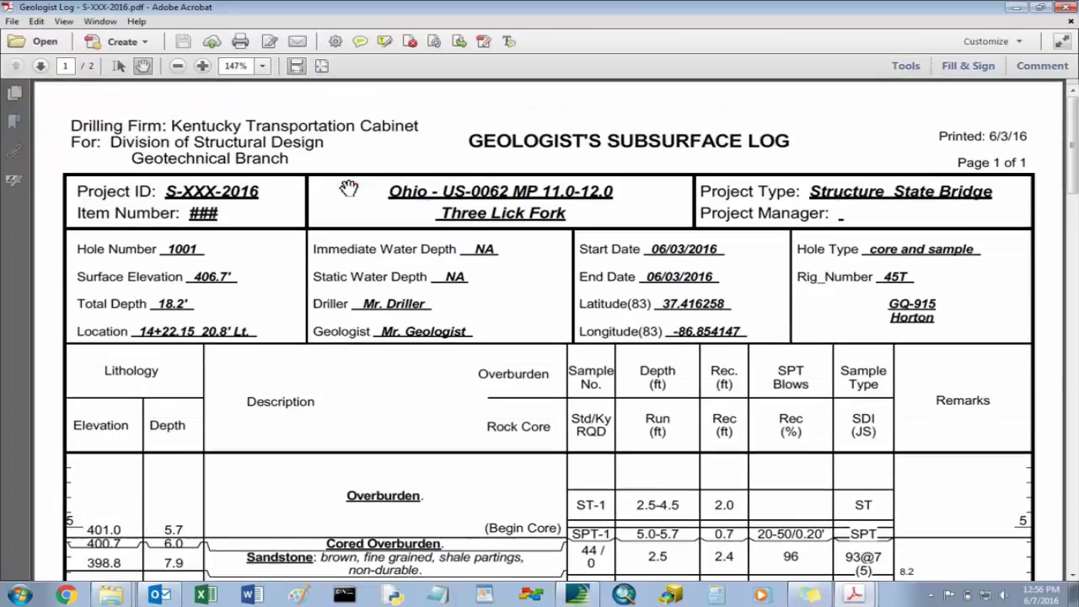
{"action": "scroll", "coordinate": [349, 187], "scroll_direction": "down", "scroll_amount": 5}
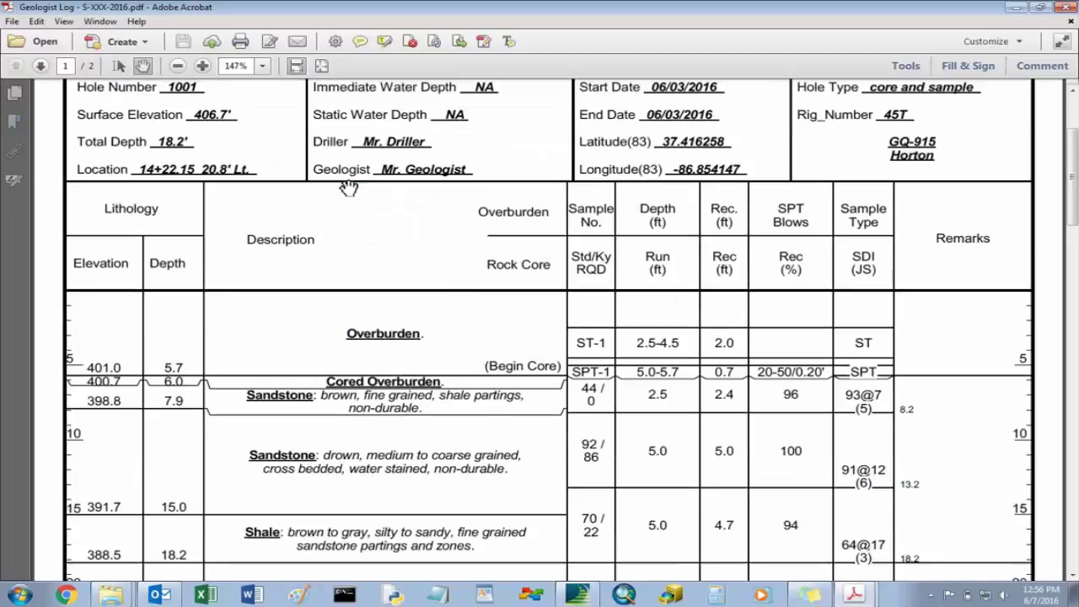
{"action": "scroll", "coordinate": [349, 188], "scroll_direction": "up", "scroll_amount": 4}
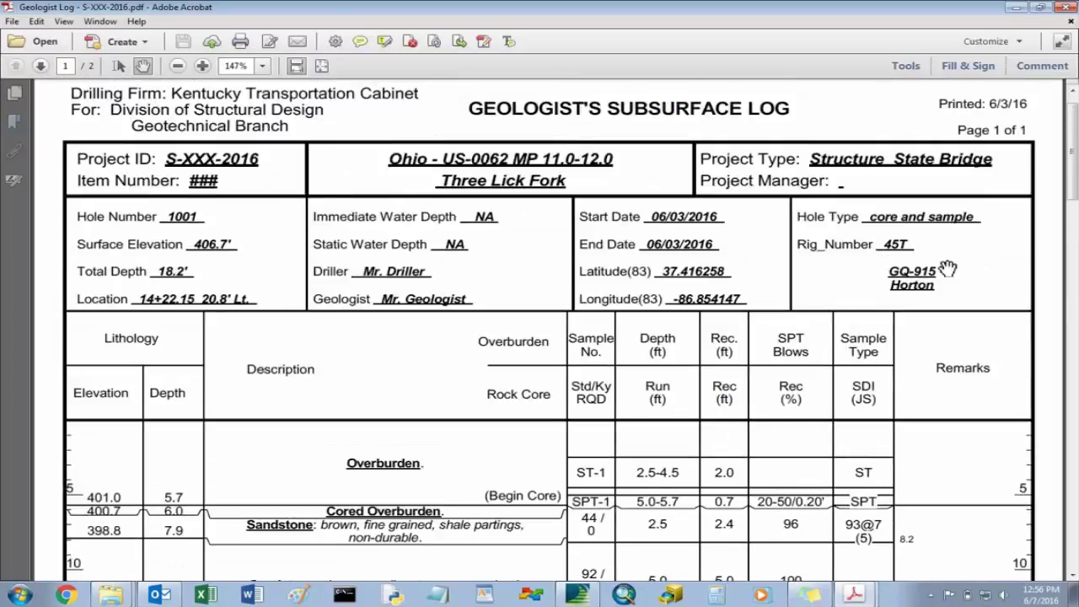
{"action": "scroll", "coordinate": [544, 291], "scroll_direction": "down", "scroll_amount": 7}
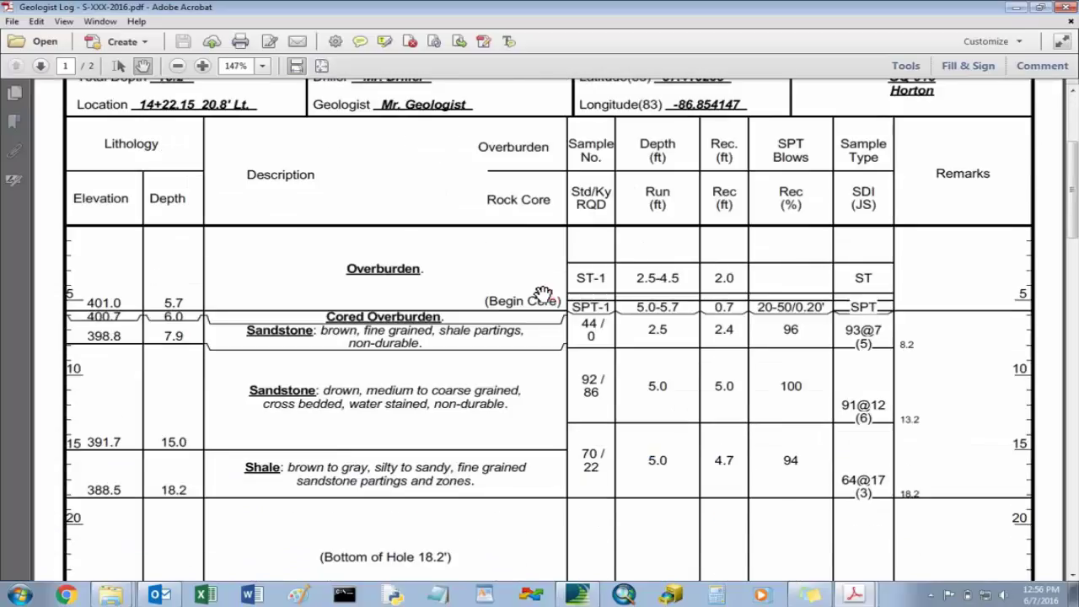
{"action": "scroll", "coordinate": [544, 287], "scroll_direction": "up", "scroll_amount": 3}
{"action": "scroll", "coordinate": [544, 282], "scroll_direction": "down", "scroll_amount": 3}
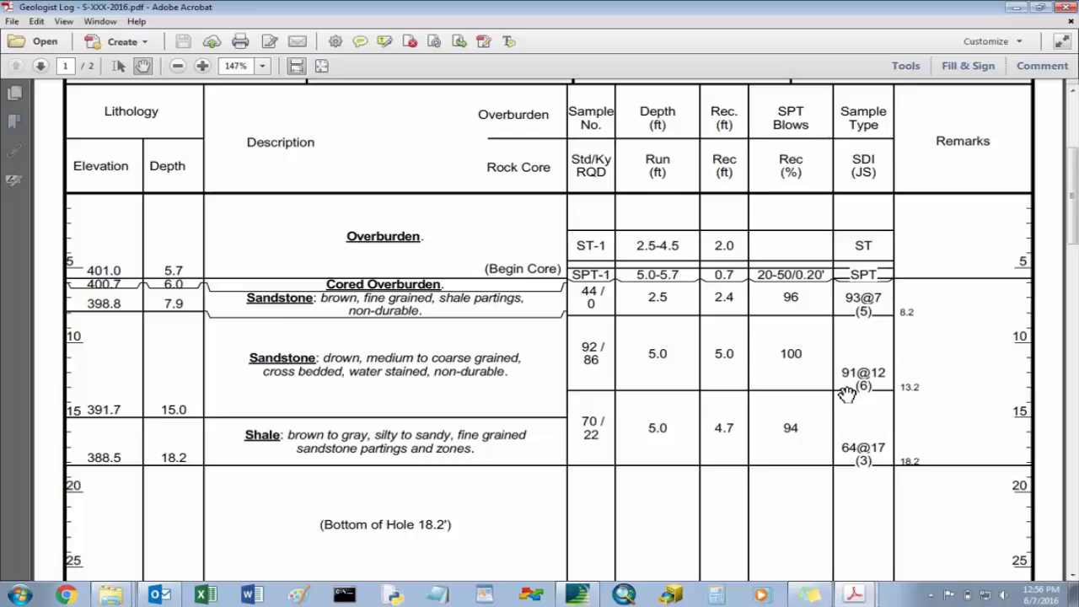
{"action": "scroll", "coordinate": [843, 375], "scroll_direction": "down", "scroll_amount": 3}
{"action": "scroll", "coordinate": [792, 373], "scroll_direction": "down", "scroll_amount": 5}
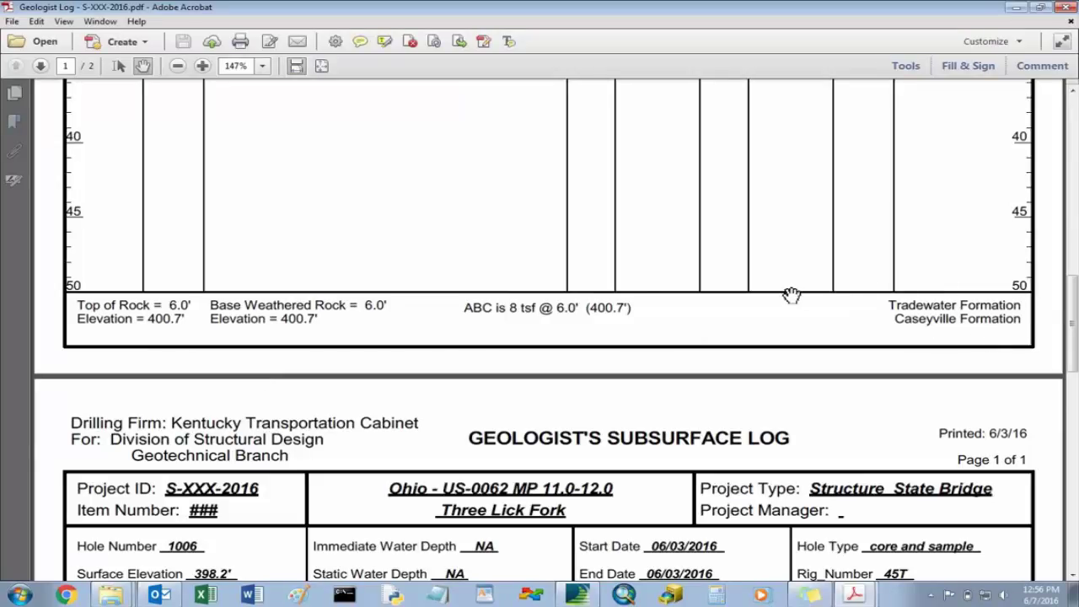
{"action": "scroll", "coordinate": [798, 299], "scroll_direction": "up", "scroll_amount": 4}
{"action": "scroll", "coordinate": [798, 299], "scroll_direction": "up", "scroll_amount": 10}
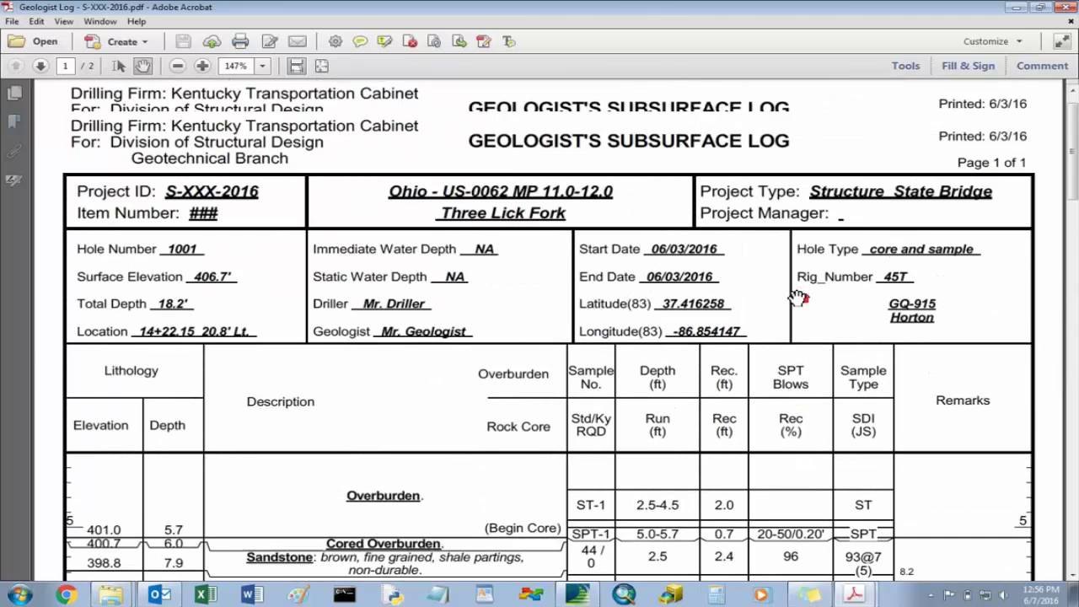
Restore the Geologist Log PDF window to half-screen size and set its zoom to 100%
{"action": "double_click", "coordinate": [641, 10]}
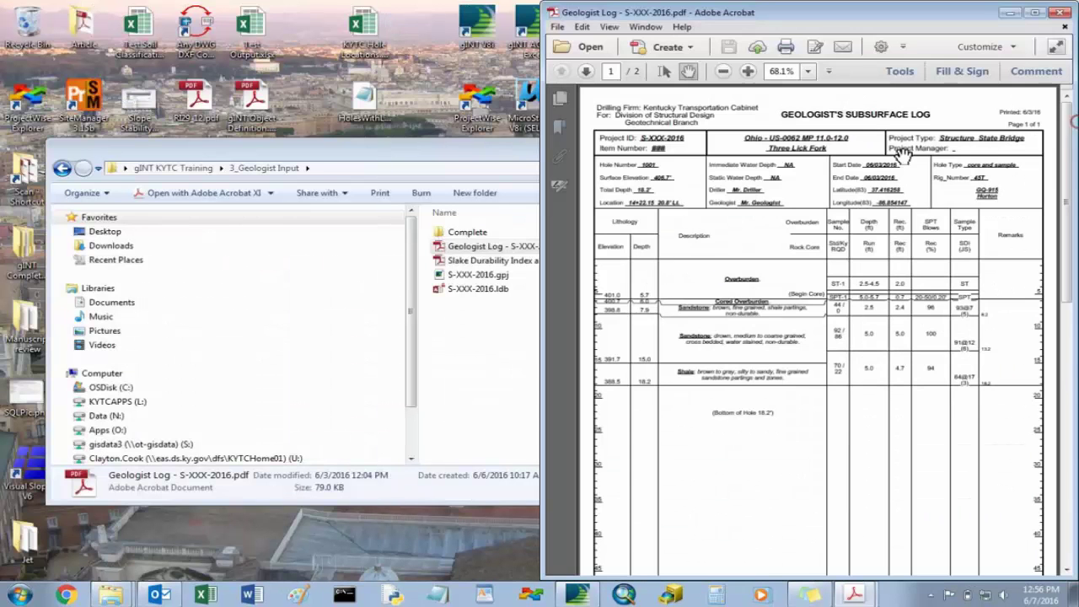
{"action": "left_click", "coordinate": [808, 71]}
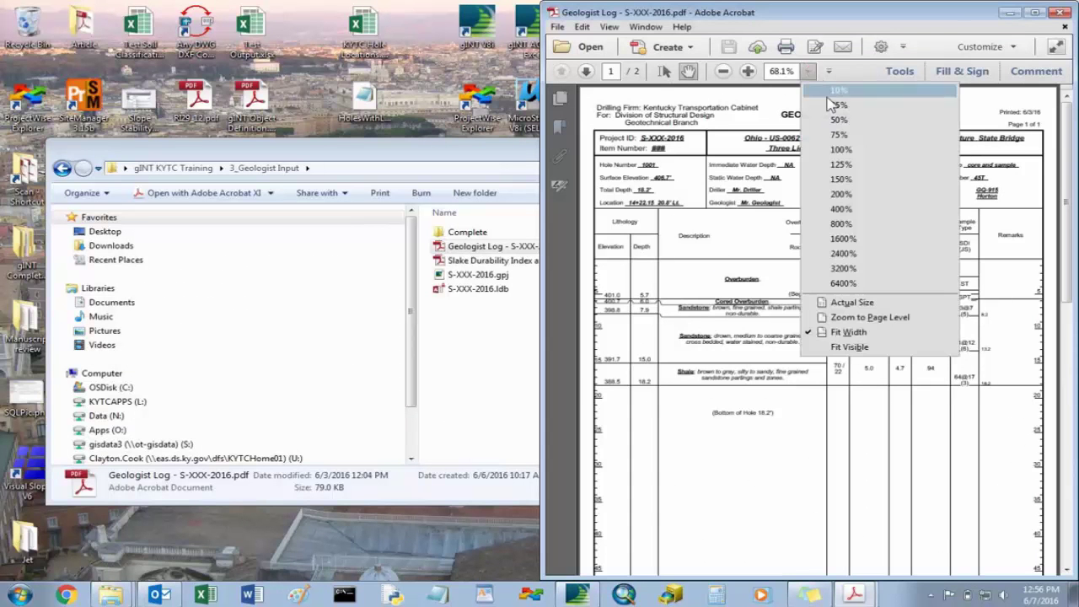
{"action": "left_click", "coordinate": [855, 150]}
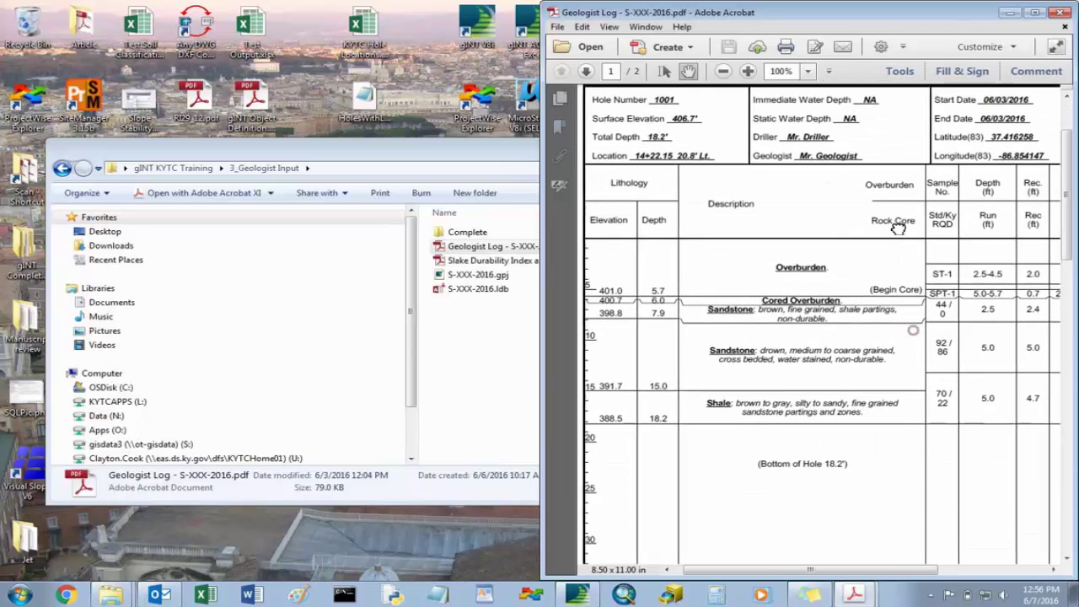
Switch to gINT, restore its window and place it side by side with the Geologist Log PDF
{"action": "left_click", "coordinate": [577, 596]}
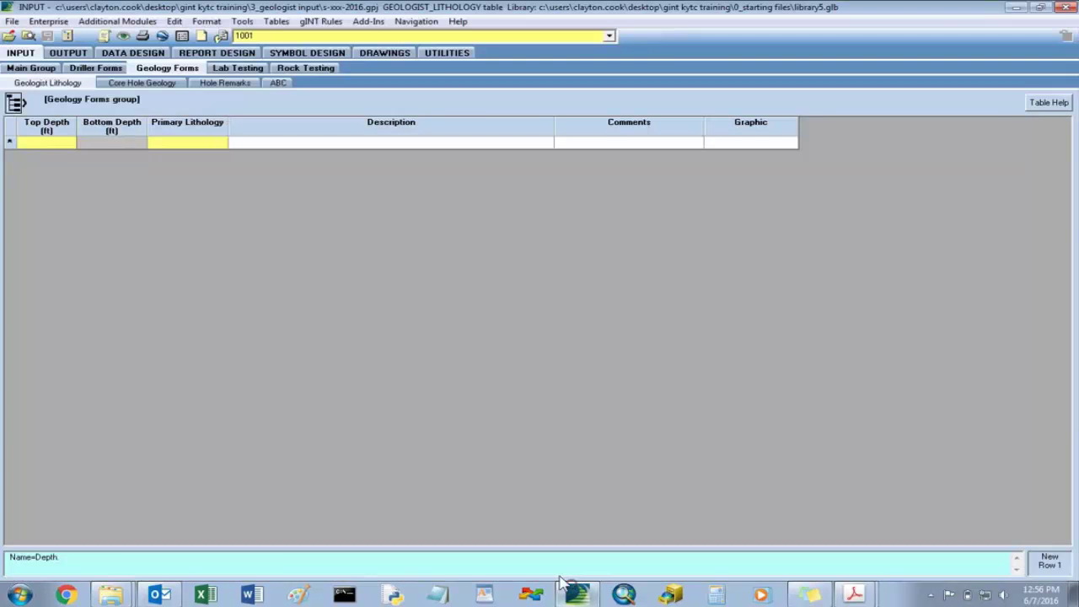
{"action": "double_click", "coordinate": [489, 9]}
{"action": "left_click_drag", "start_coordinate": [864, 14], "coordinate": [345, 17]}
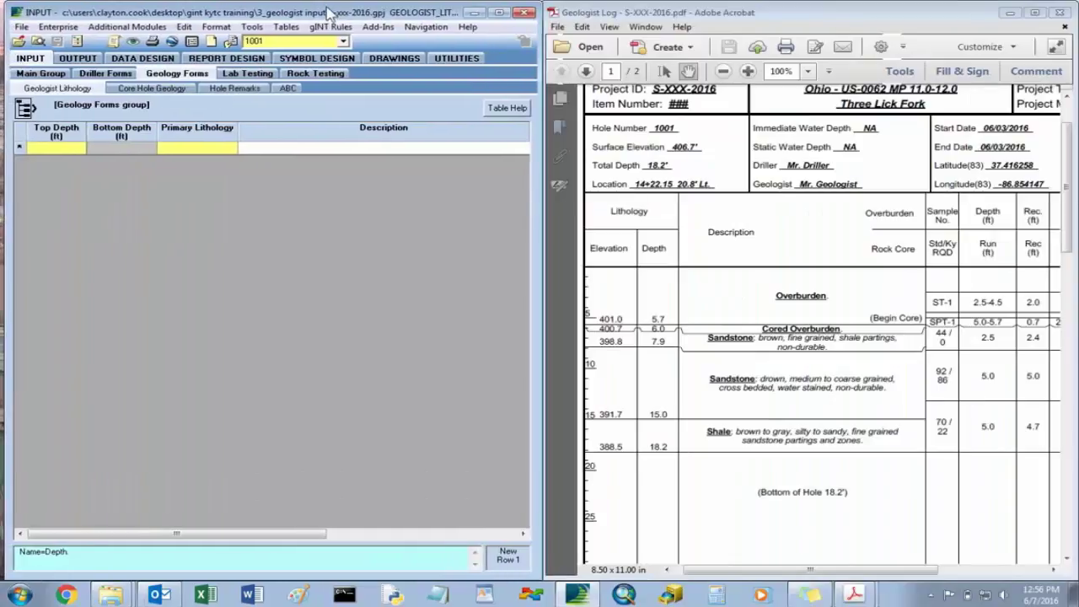
{"action": "left_click_drag", "start_coordinate": [12, 49], "coordinate": [9, 46]}
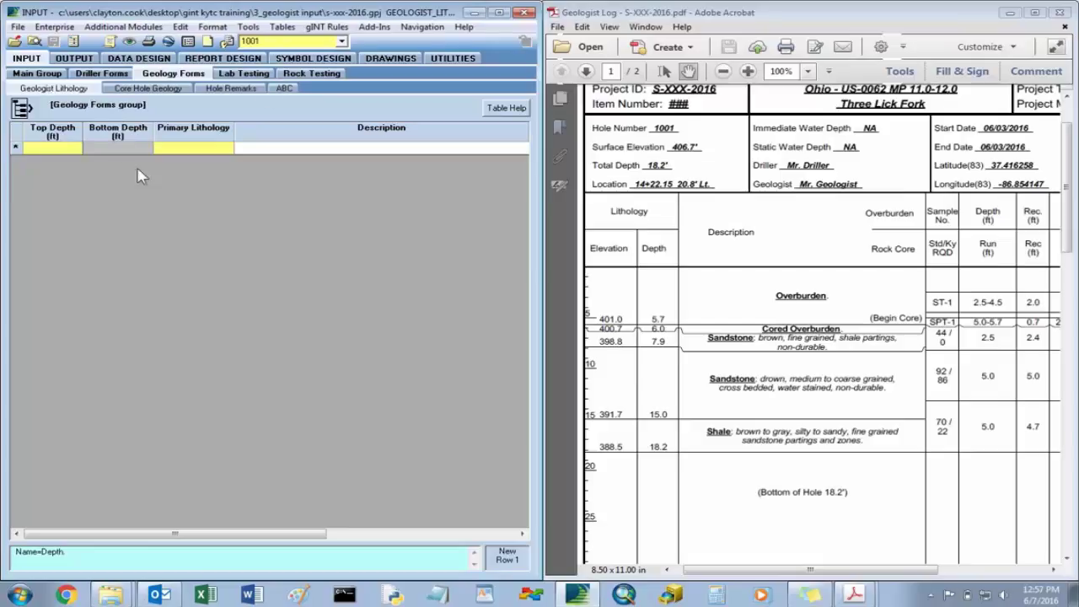
Add the first lithology layer of hole 1001 with top depth 0 and primary lithology Overburden, without a description
{"action": "left_click", "coordinate": [56, 150]}
{"action": "left_click_drag", "start_coordinate": [769, 335], "coordinate": [774, 233]}
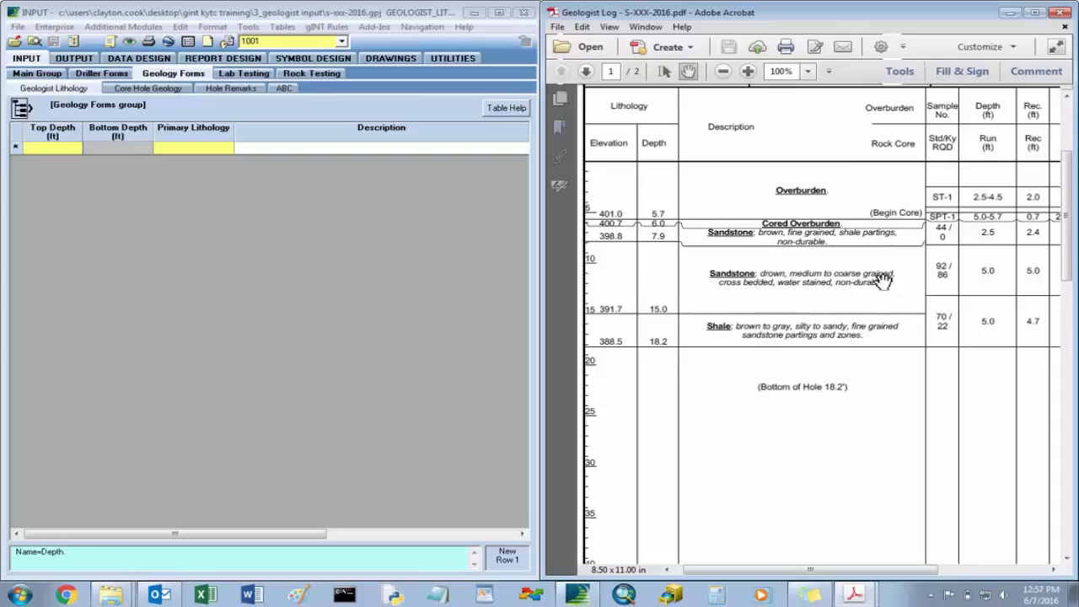
{"action": "left_click", "coordinate": [64, 150]}
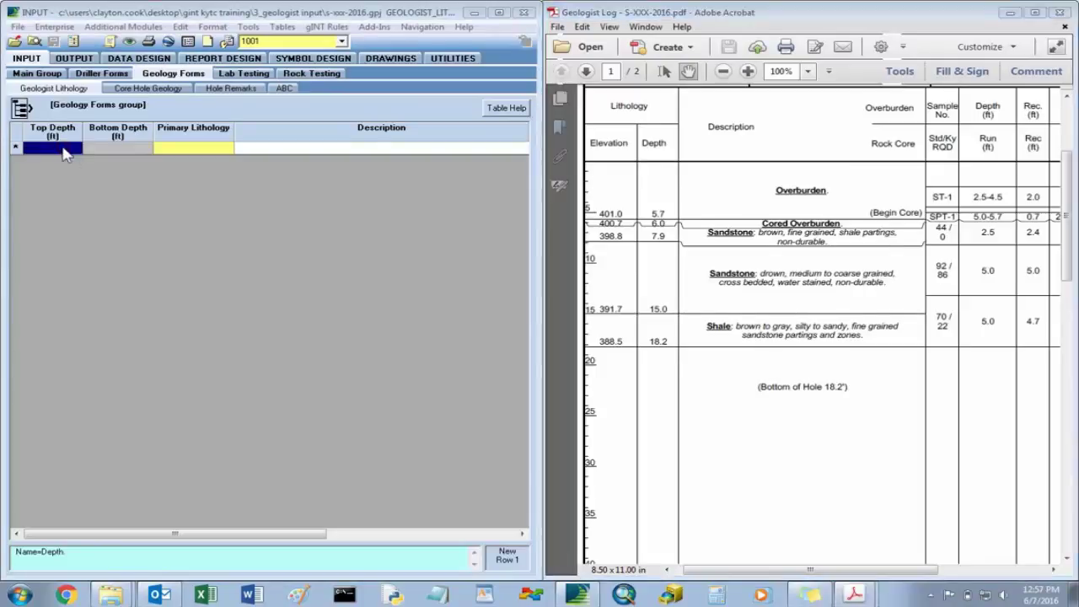
{"action": "type", "text": "0"}
{"action": "key", "text": "Tab"}
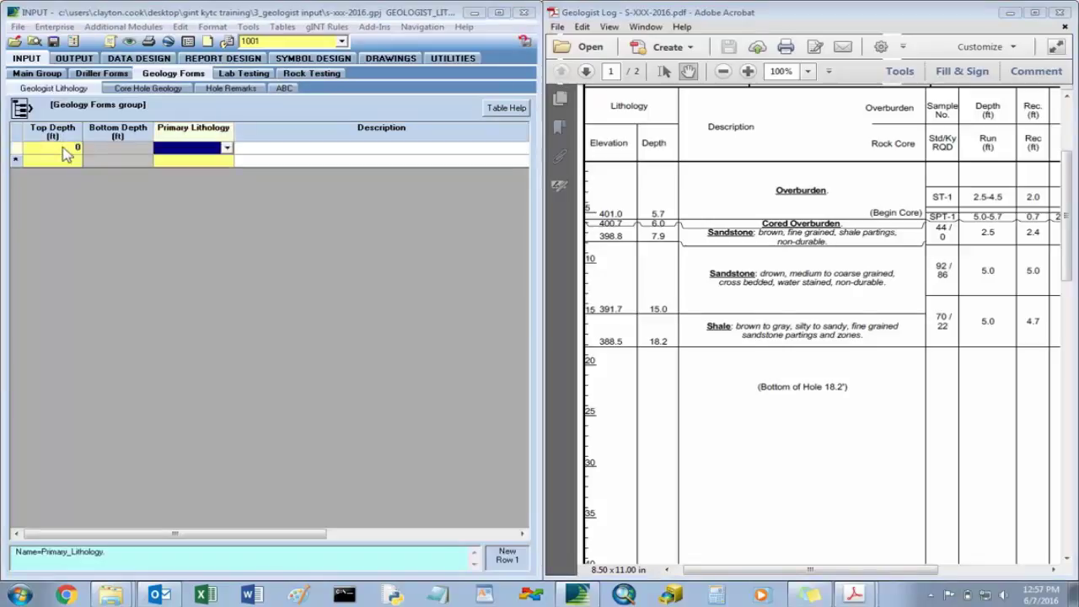
{"action": "type", "text": "Overburden"}
{"action": "key", "text": "Tab"}
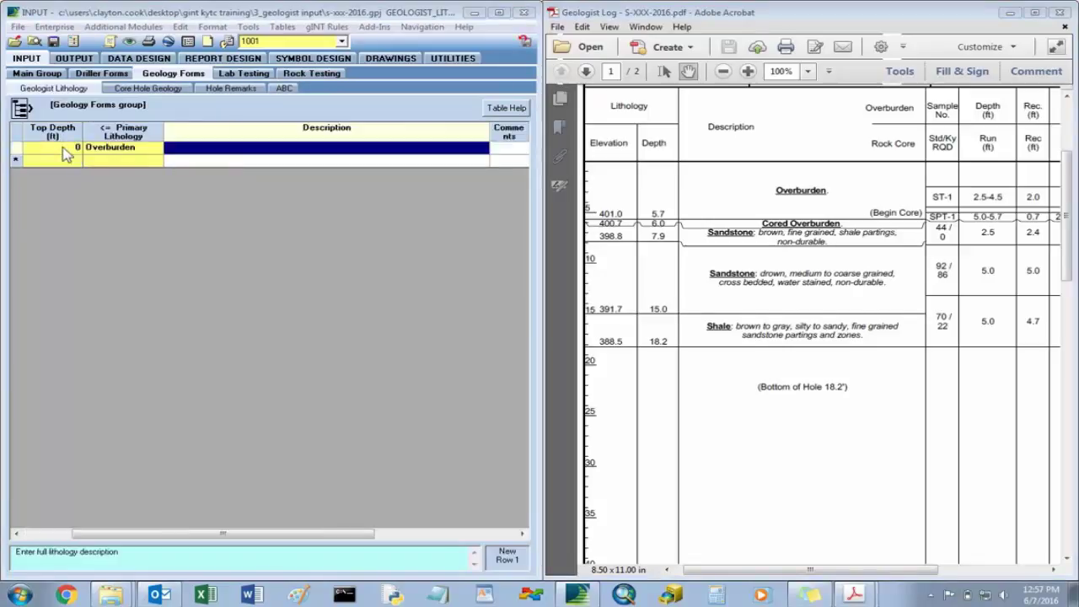
{"action": "key", "text": "Tab"}
{"action": "key", "text": "Tab"}
{"action": "key", "text": "Tab"}
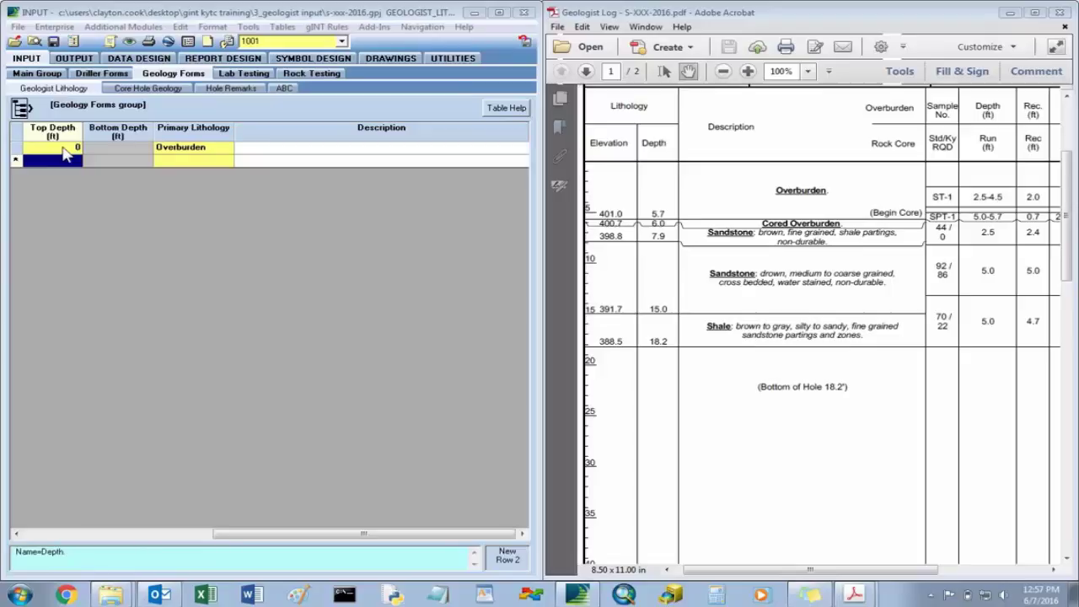
Add a second lithology layer with top depth 5.7 and primary lithology Cored, leaving its description empty
{"action": "type", "text": "5.7"}
{"action": "key", "text": "Tab"}
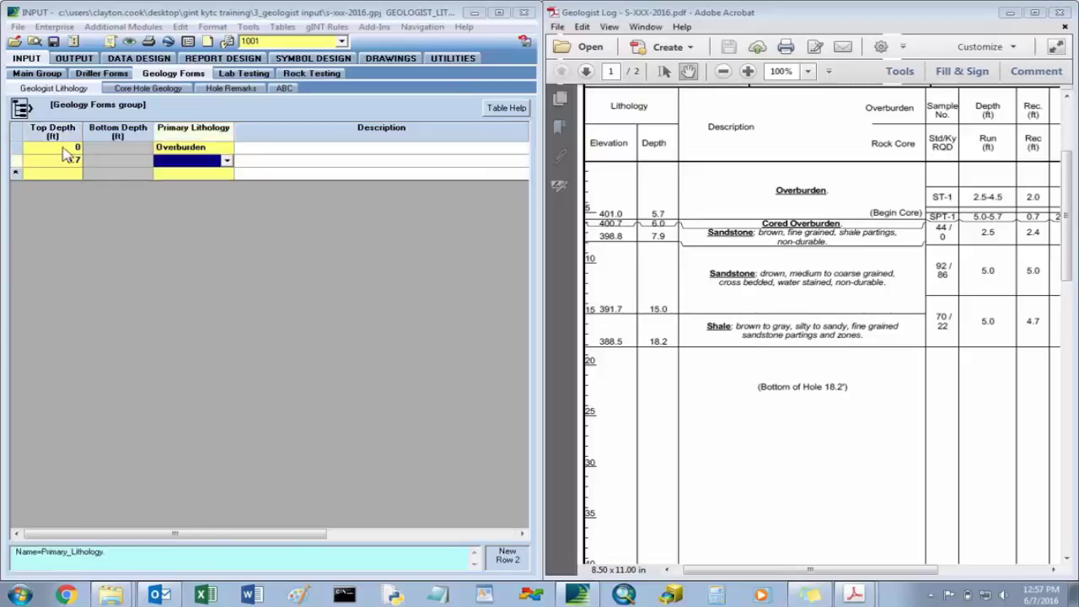
{"action": "type", "text": "Cored"}
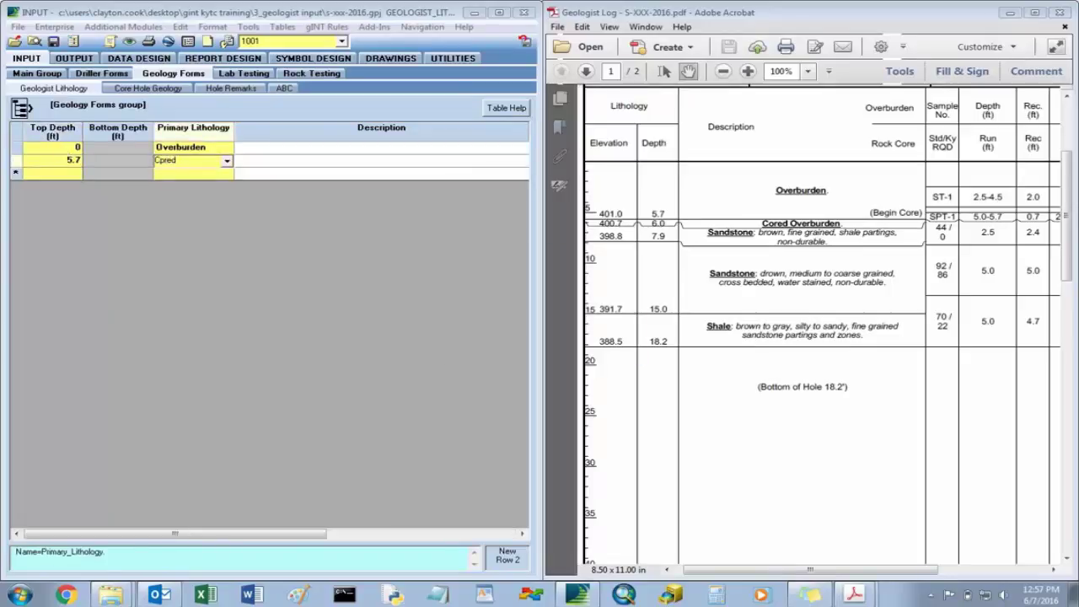
{"action": "key", "text": "Tab"}
{"action": "key", "text": "Return"}
{"action": "key", "text": "End"}
{"action": "type", "text": "ed"}
{"action": "key", "text": "Tab"}
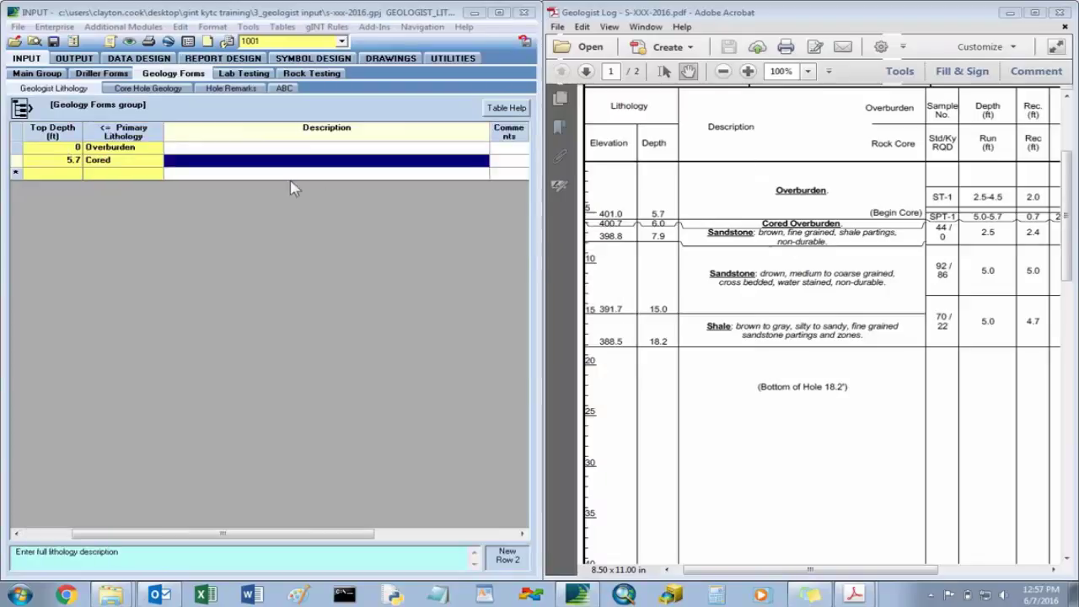
{"action": "key", "text": "Tab"}
{"action": "key", "text": "Tab"}
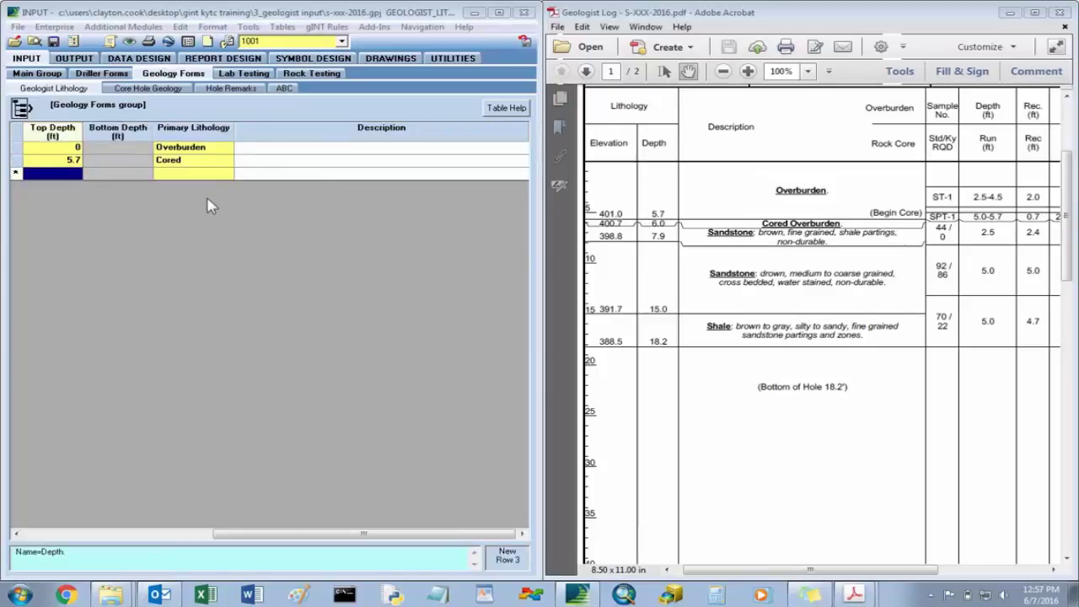
Add a third lithology layer for hole 1001 with top depth 6 and primary lithology Sandstone
{"action": "type", "text": "7"}
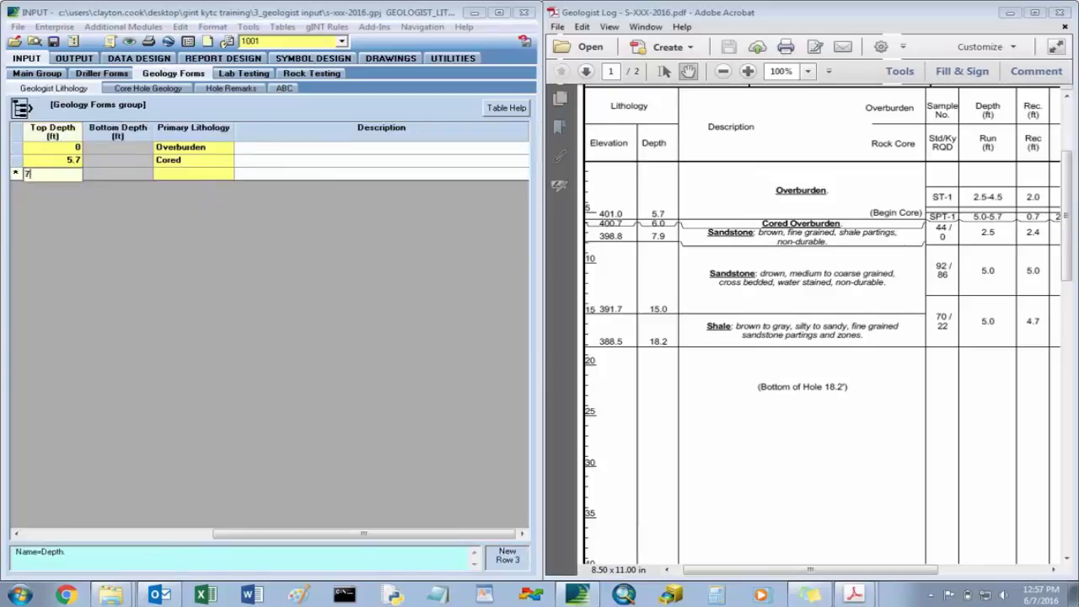
{"action": "type", "text": ".6"}
{"action": "key", "text": "Tab"}
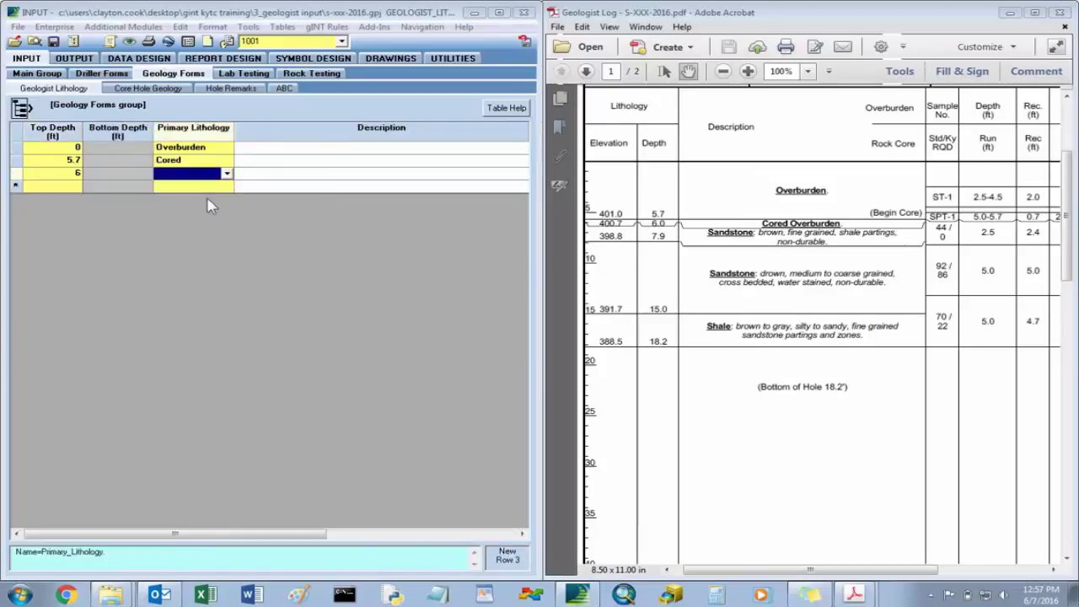
{"action": "type", "text": "Sandstone"}
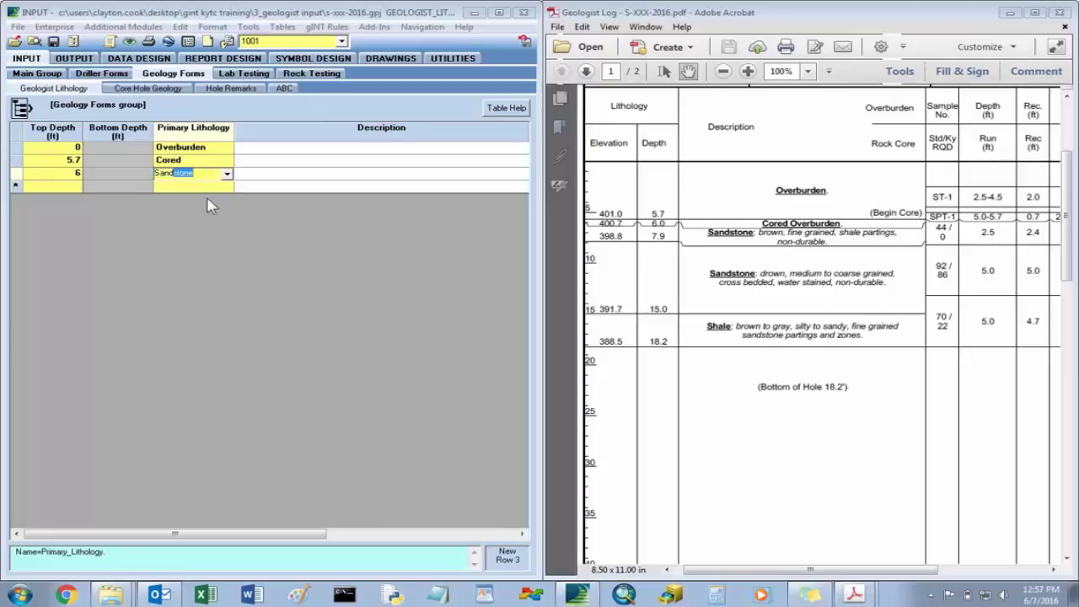
{"action": "key", "text": "Tab"}
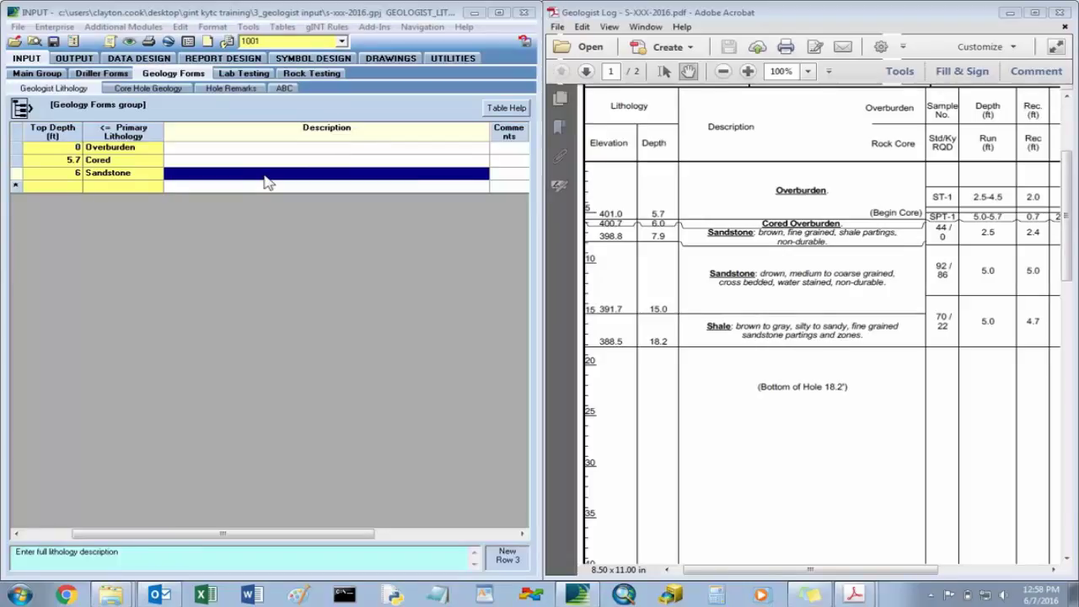
Describe the sandstone layer at 6 ft as "brown, fine grained, shale partings, non-durable"
{"action": "type", "text": "b"}
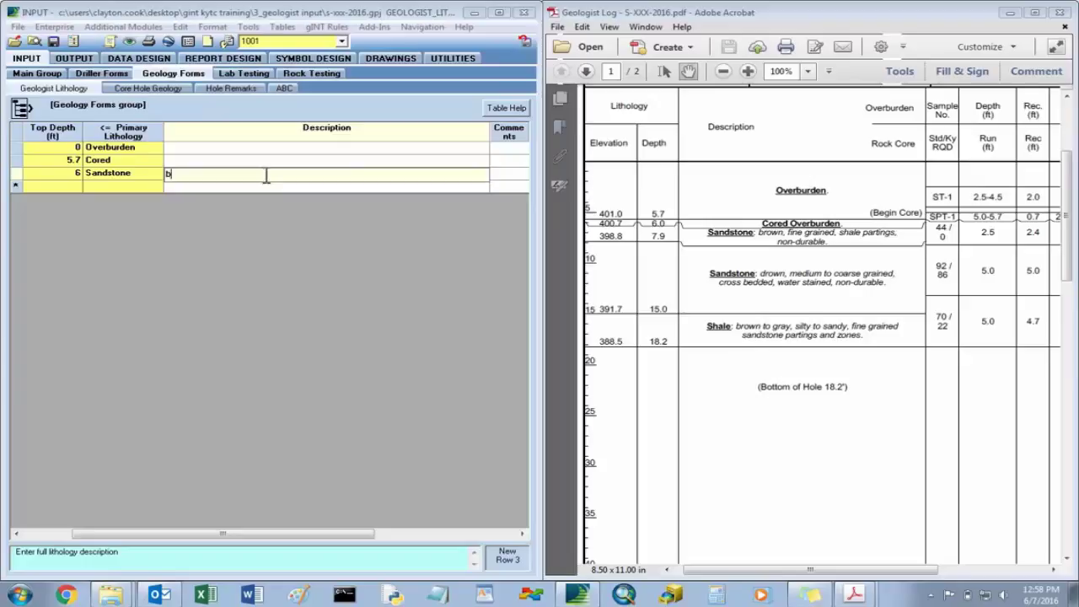
{"action": "type", "text": "rown, fine grained, shale"}
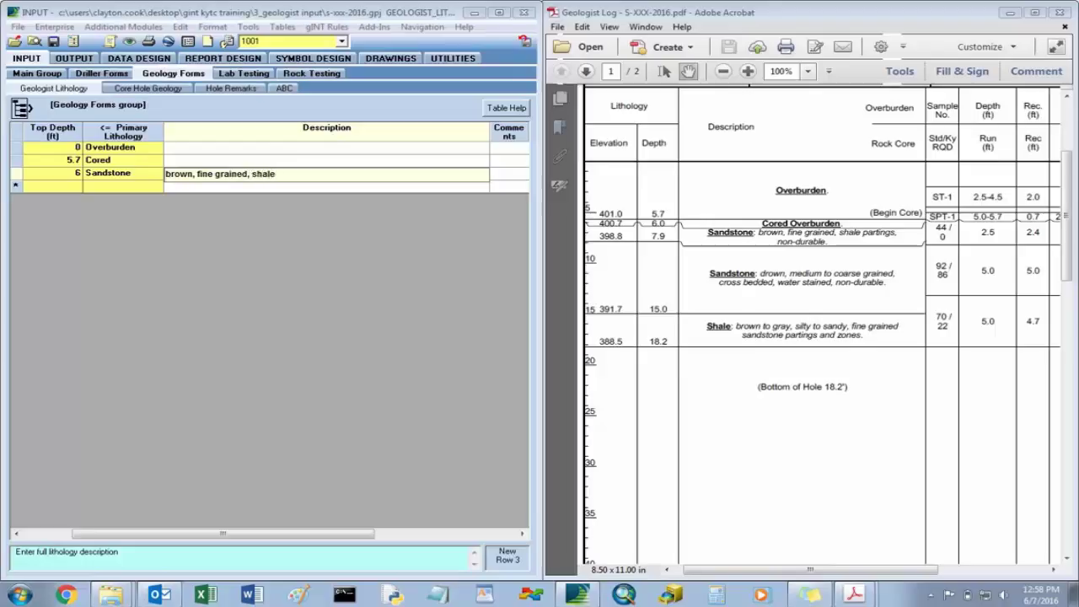
{"action": "type", "text": " pastings"}
{"action": "type", "text": "s"}
{"action": "key", "text": "Return"}
{"action": "key", "text": "Return"}
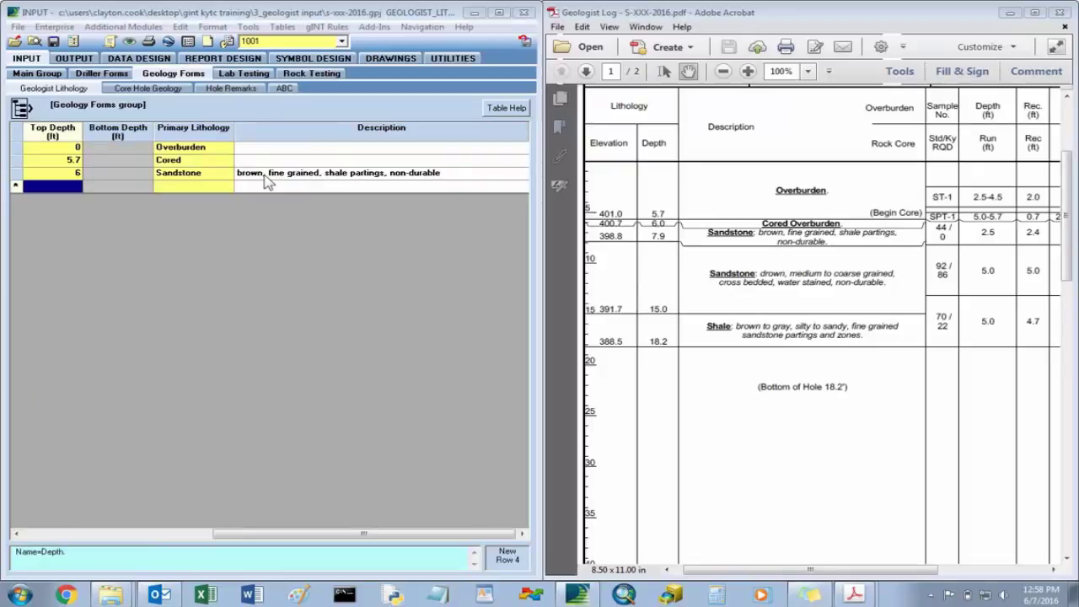
Add a fourth lithology layer with top depth 7.9 and primary lithology Sandstone
{"action": "type", "text": "7.9"}
{"action": "key", "text": "Return"}
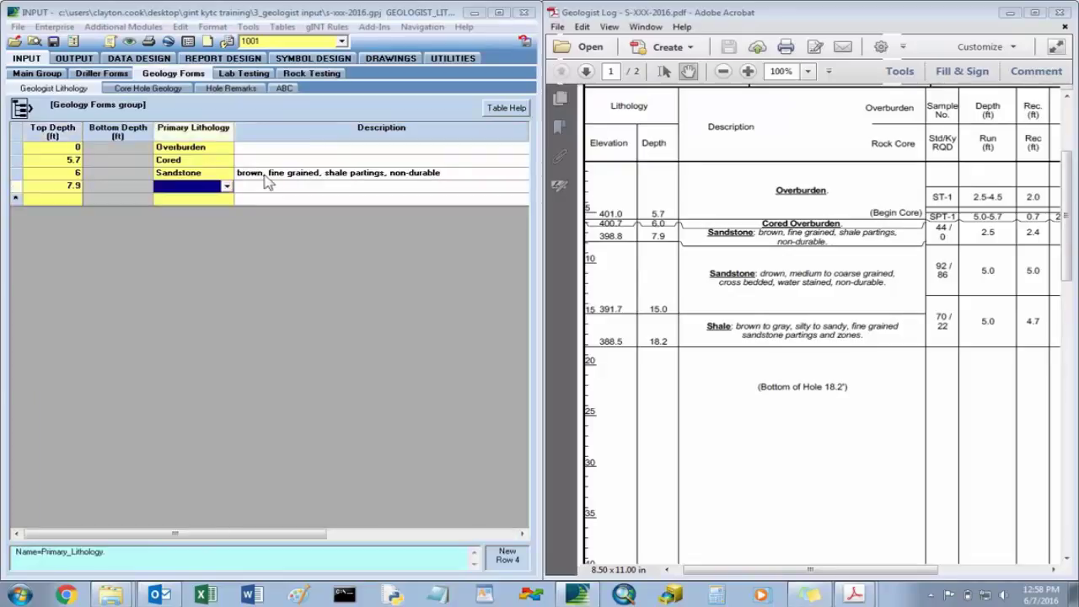
{"action": "type", "text": "Snad"}
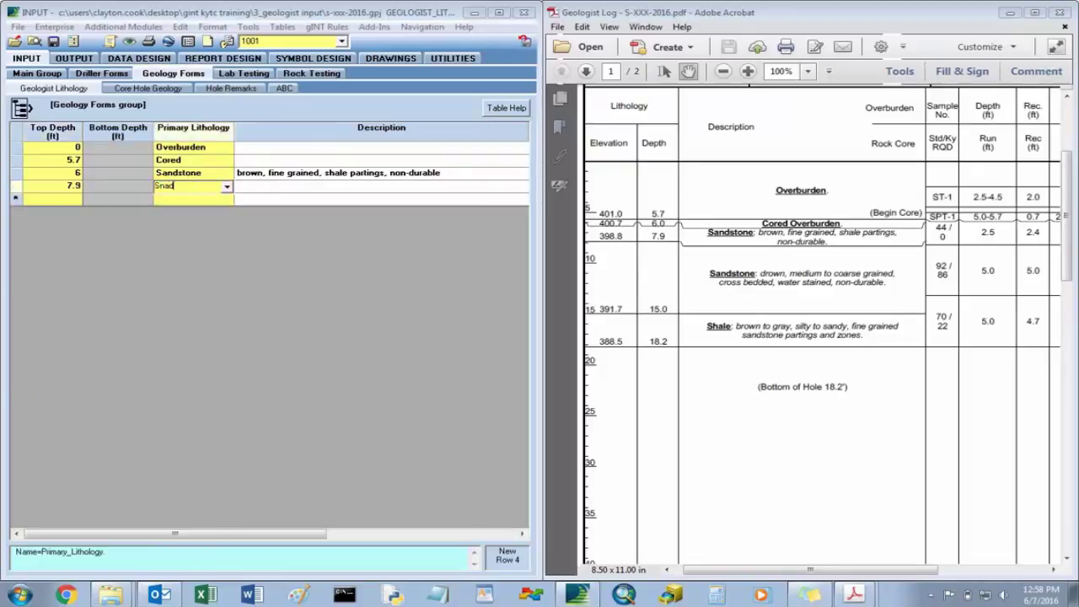
{"action": "key", "text": "Tab"}
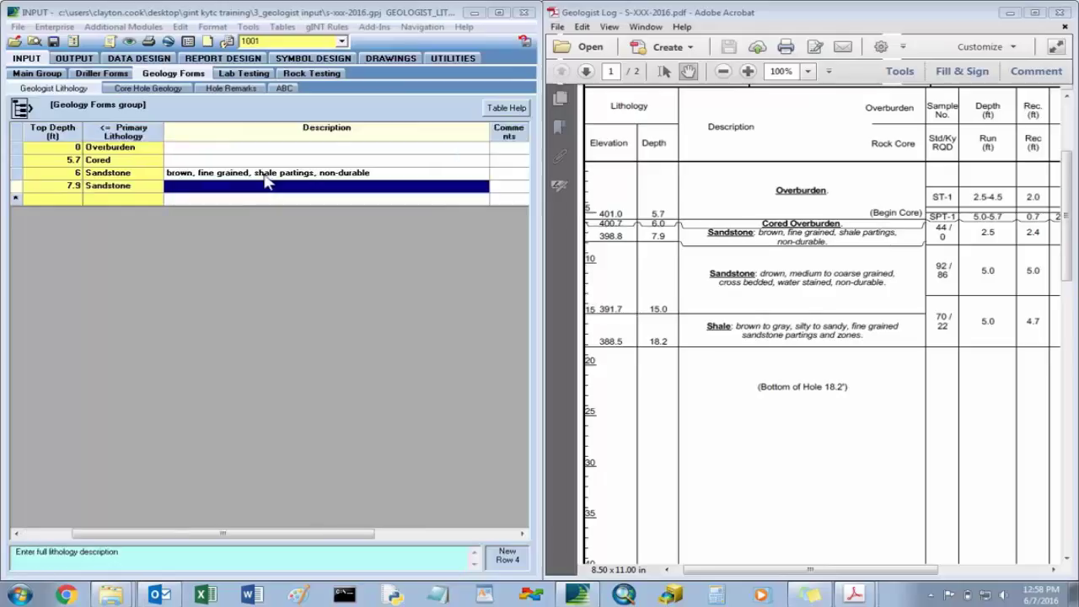
Describe the sandstone layer at 7.9 ft as "brown, medium to coarse grained, cross bedded, water stained, non-durable"
{"action": "type", "text": "brown"}
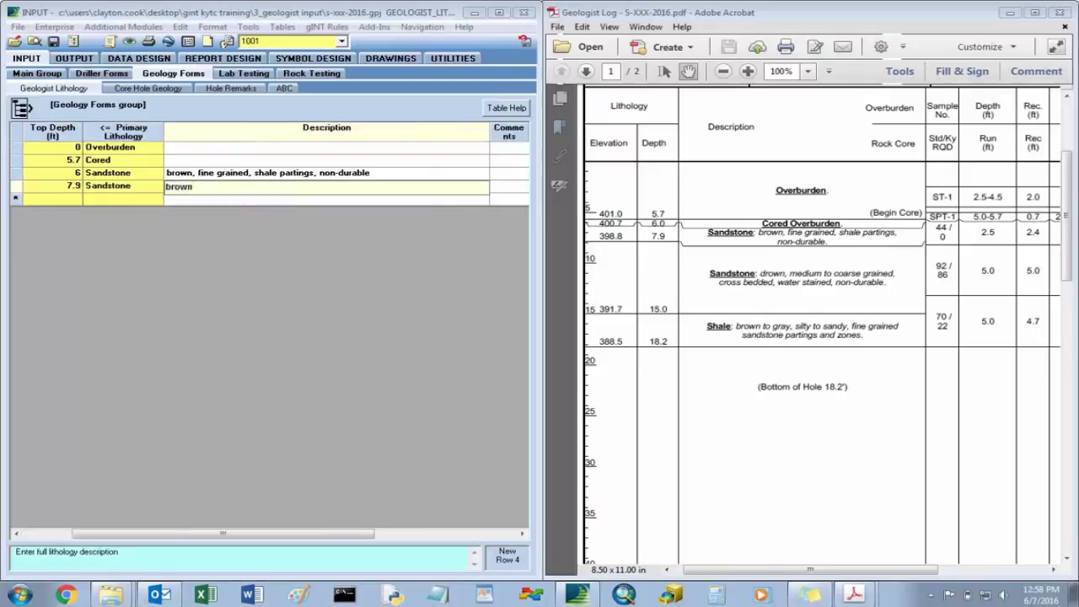
{"action": "type", "text": ", medium to"}
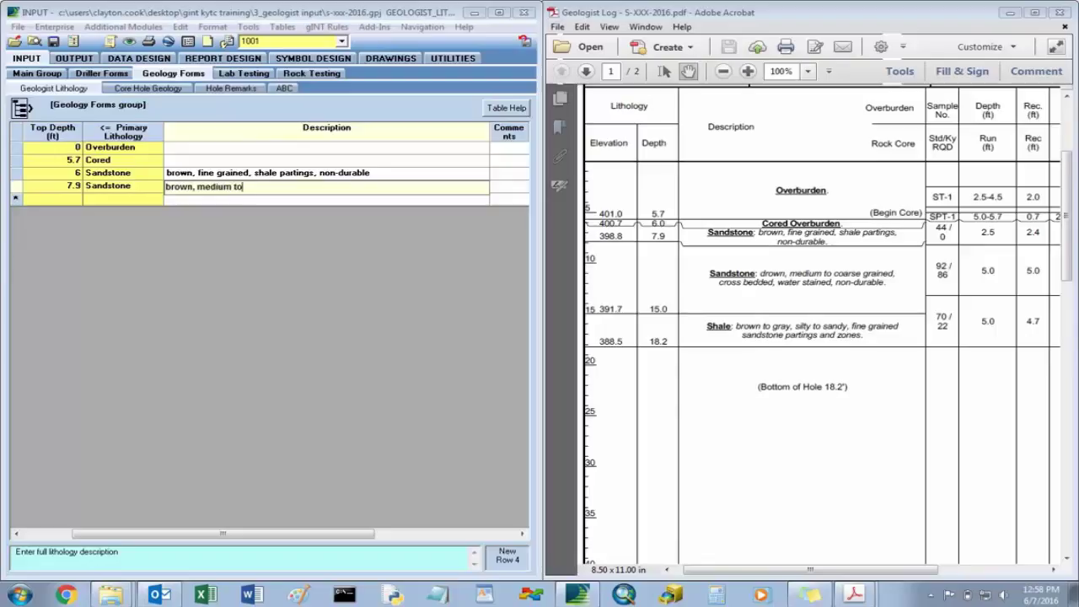
{"action": "type", "text": " coarse grained, cross bedded, water stained, non"}
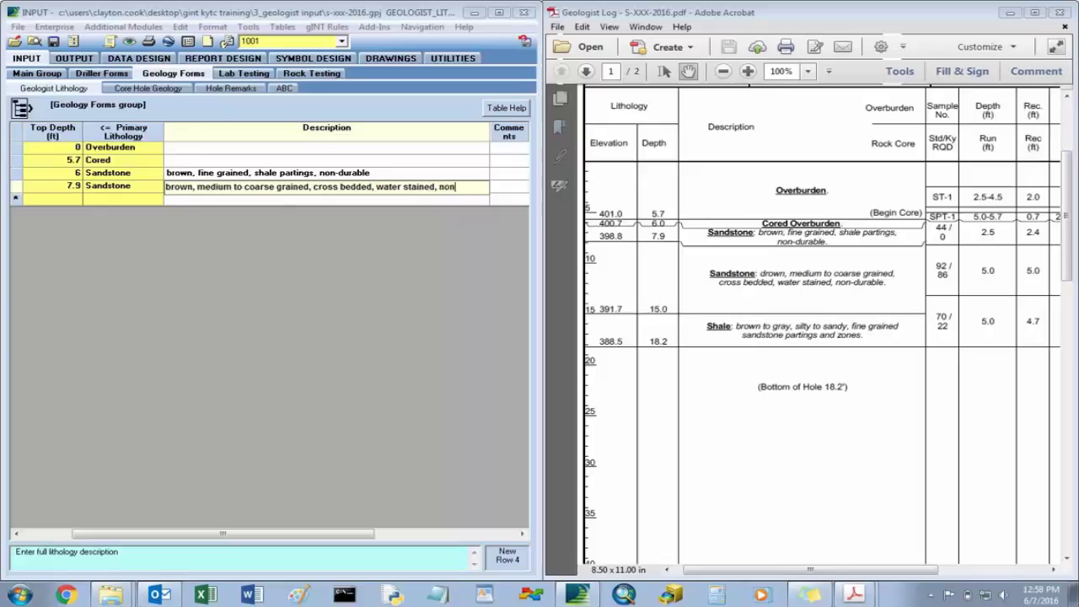
{"action": "type", "text": "le"}
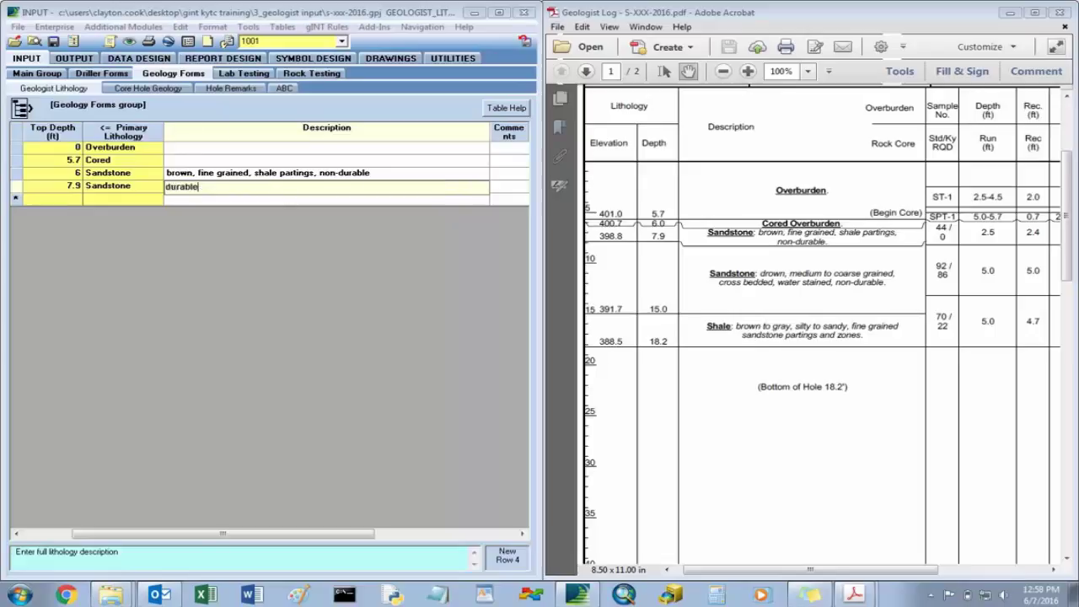
{"action": "key", "text": "Tab"}
{"action": "key", "text": "Tab"}
{"action": "key", "text": "Tab"}
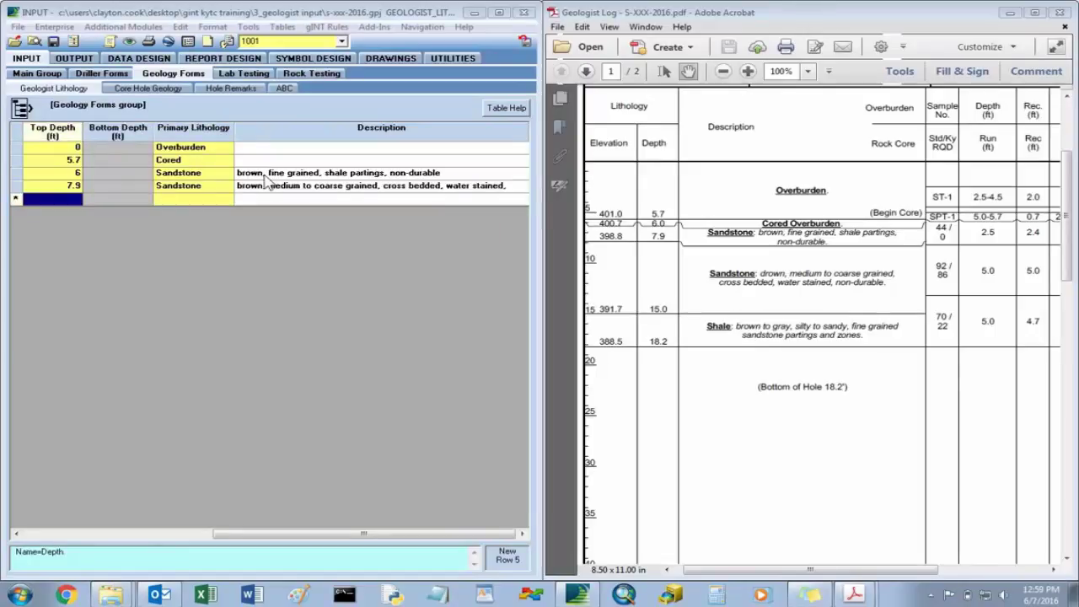
Add a fifth lithology layer with top depth 15 and primary lithology Sandstone
{"action": "type", "text": "1"}
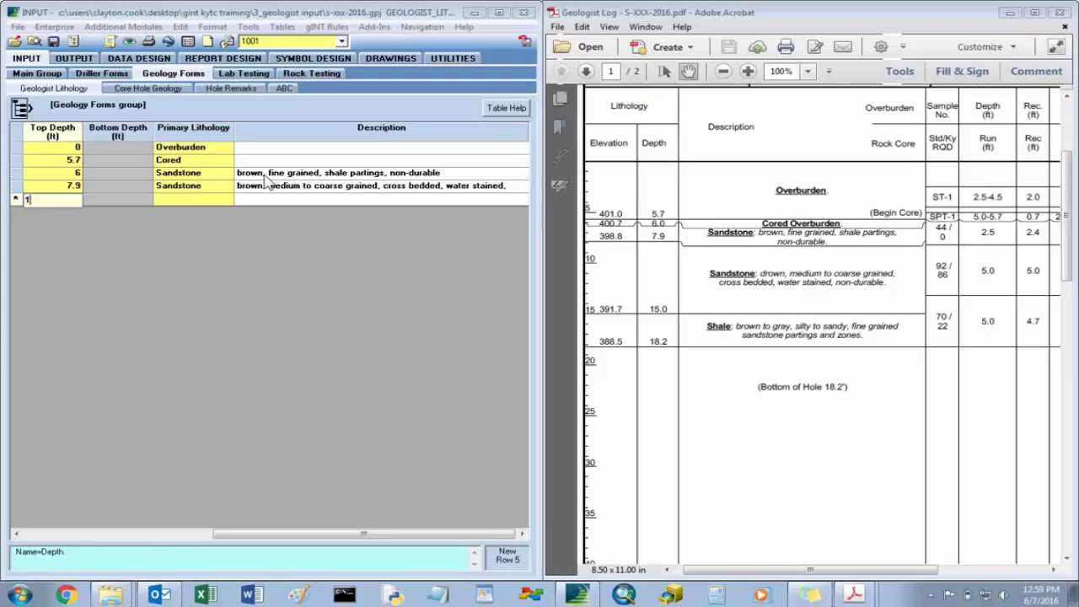
{"action": "type", "text": "5"}
{"action": "key", "text": "Tab"}
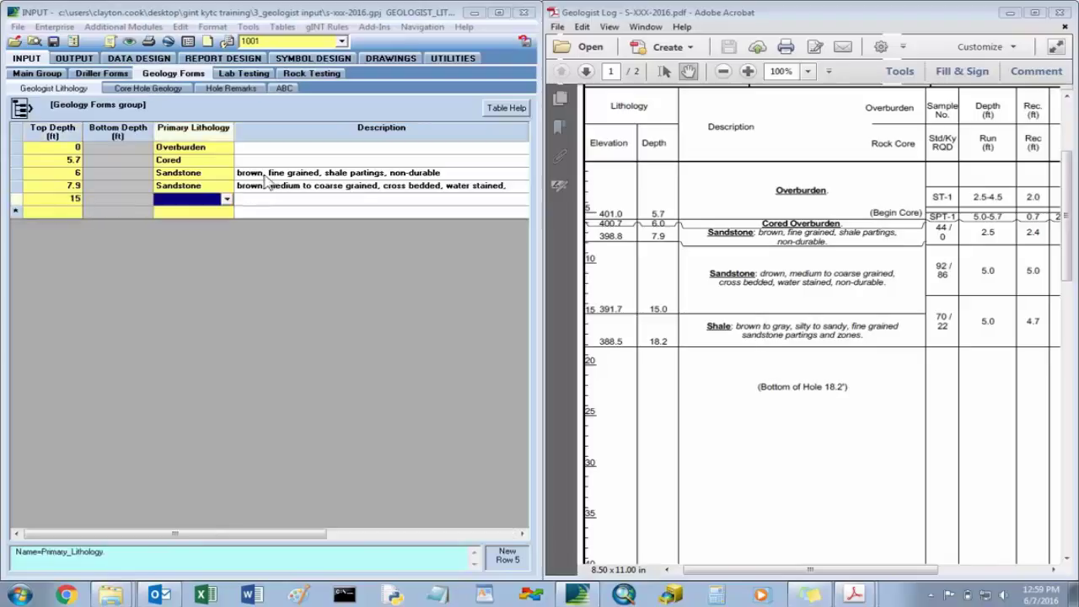
{"action": "type", "text": "Sand"}
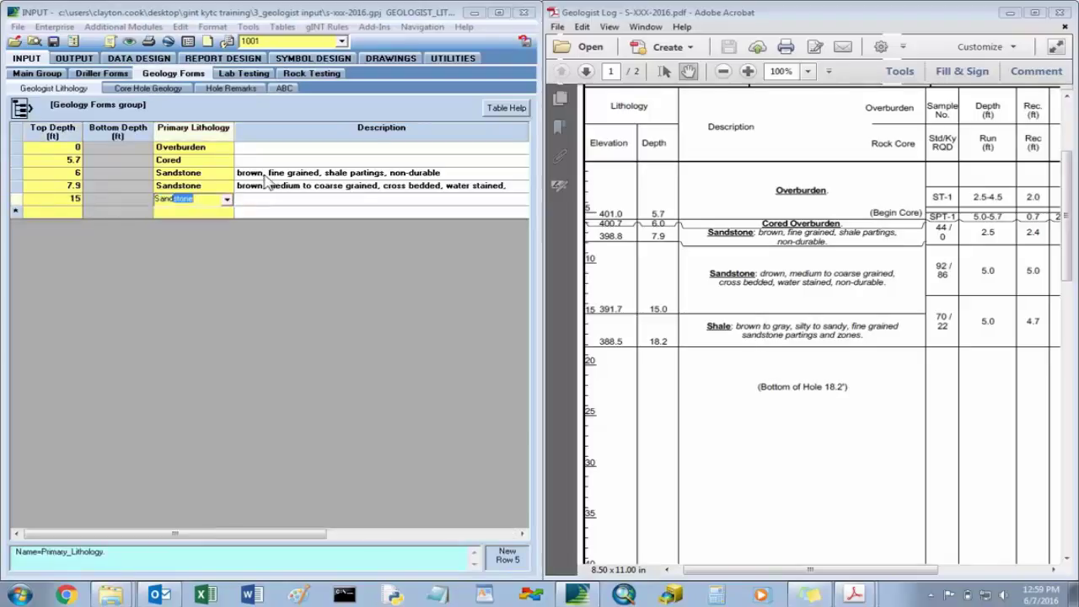
{"action": "key", "text": "Tab"}
Describe the layer at 15 ft as "brown to gray, silty to sandy, fine grained sandstone partings and zones"
{"action": "type", "text": "b"}
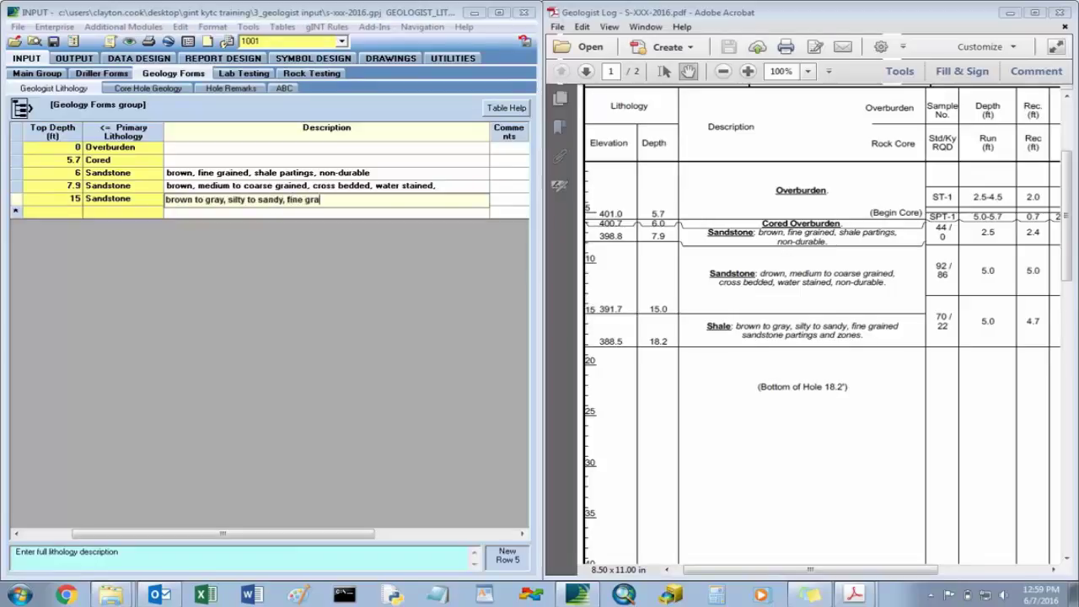
{"action": "type", "text": "ned sandstone parting"}
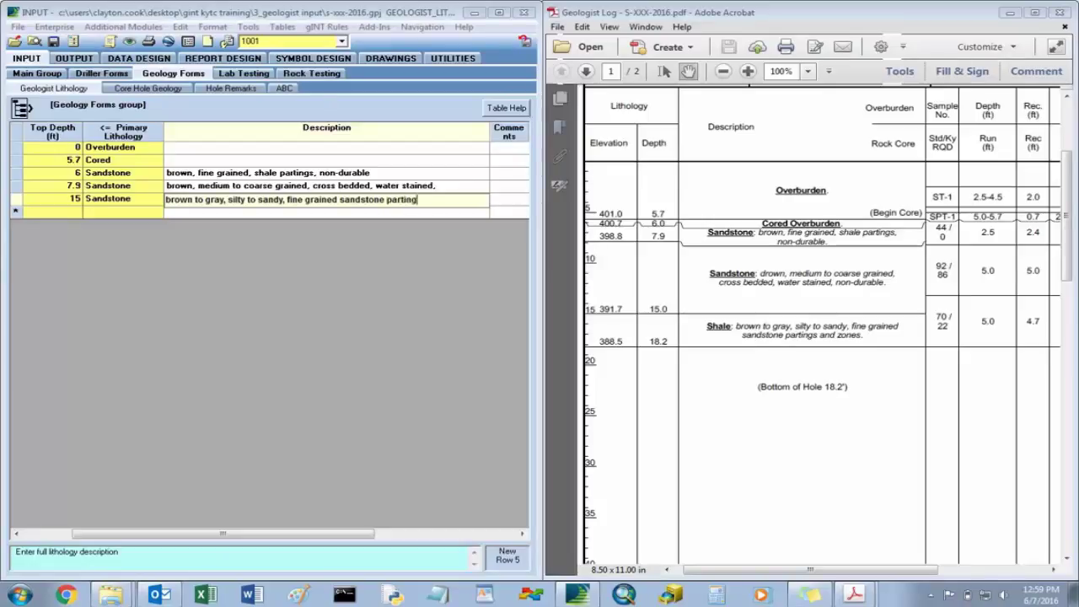
{"action": "type", "text": "ones"}
Change the primary lithology of the layer at 15 ft to Shale and save the lithology table
{"action": "left_click", "coordinate": [108, 200]}
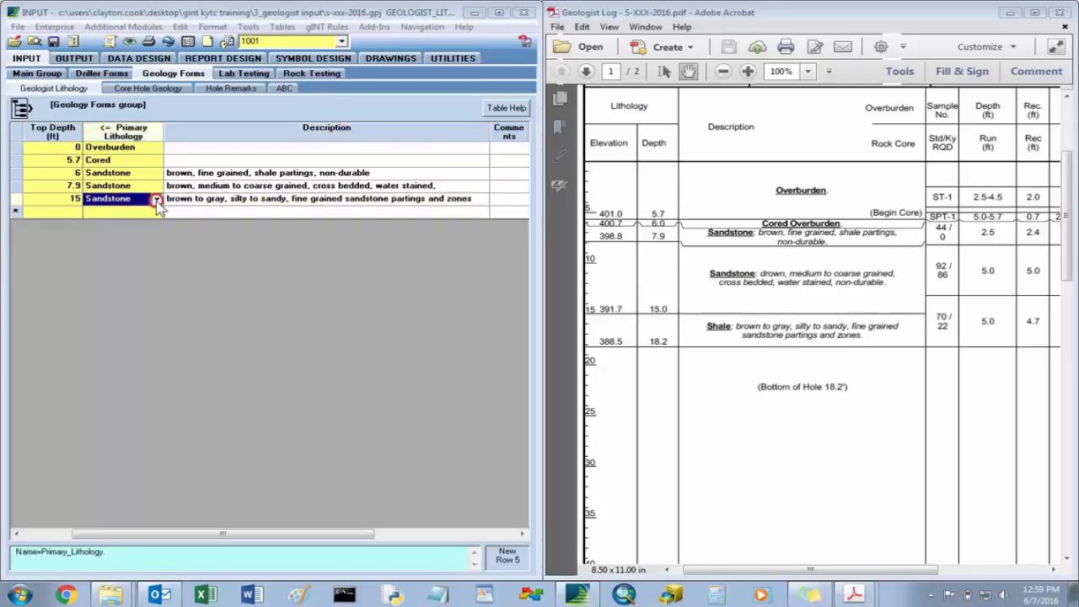
{"action": "left_click", "coordinate": [156, 199]}
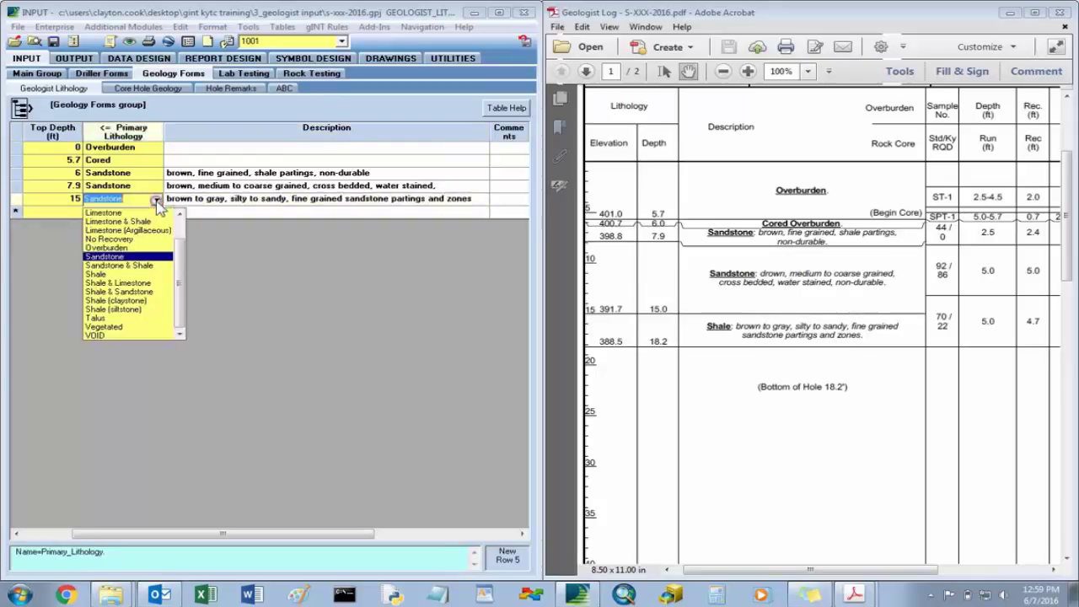
{"action": "left_click", "coordinate": [125, 274]}
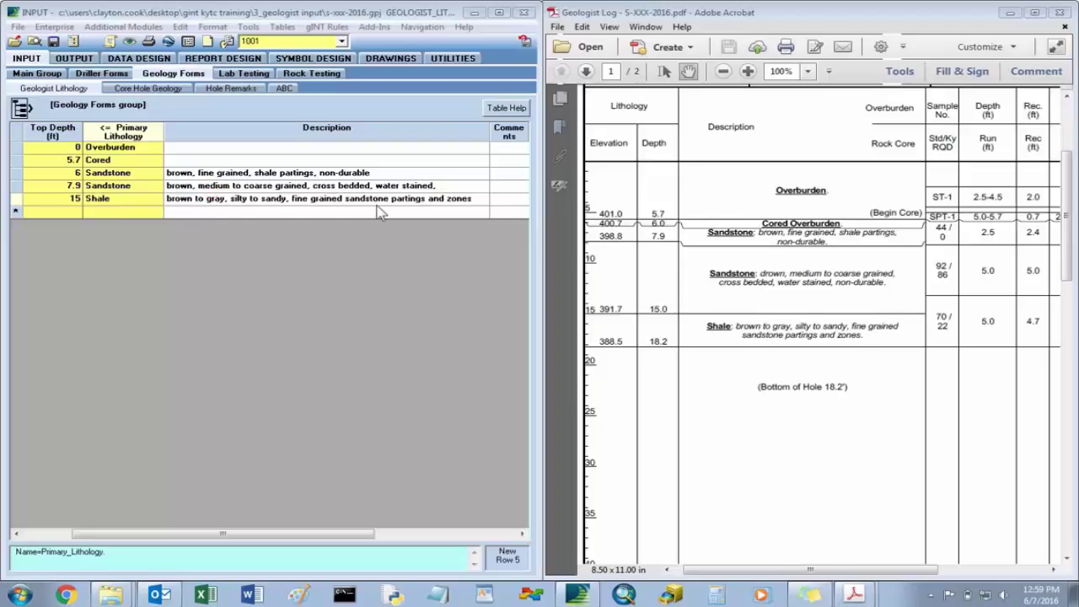
{"action": "left_click", "coordinate": [52, 41]}
Compare the Core Hole Geology table with hole 1001's Geologist Lithology table and check the list of available holes
{"action": "left_click", "coordinate": [141, 89]}
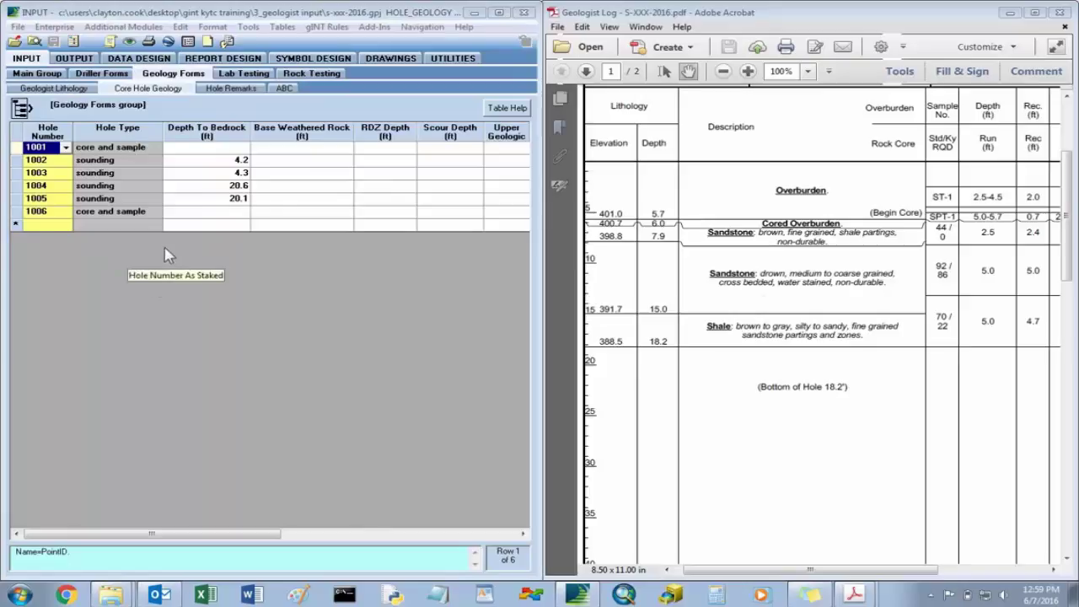
{"action": "left_click", "coordinate": [74, 88]}
{"action": "left_click", "coordinate": [342, 41]}
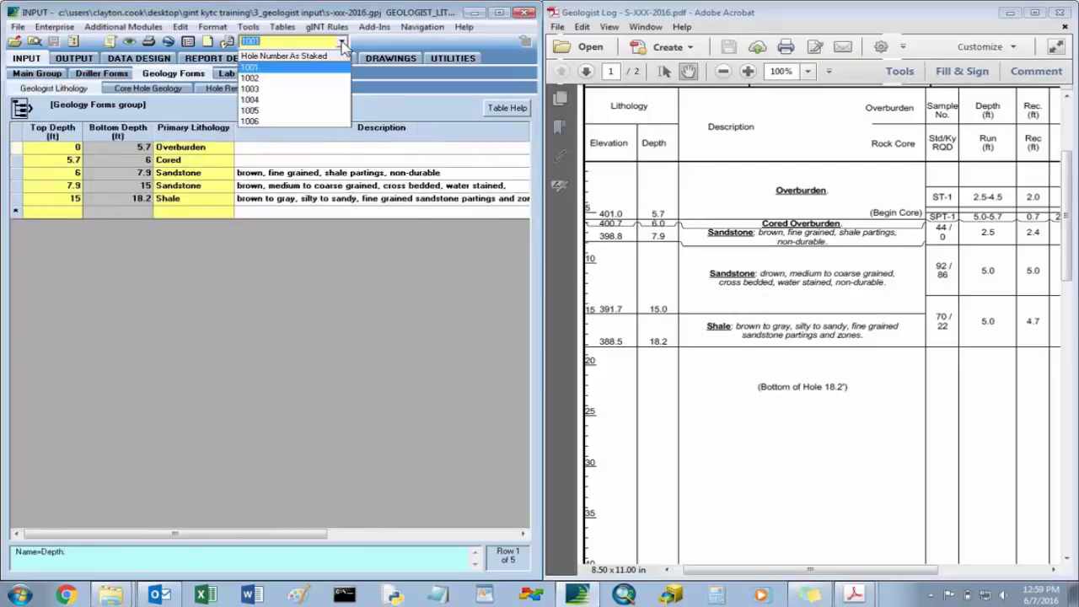
{"action": "left_click", "coordinate": [341, 42]}
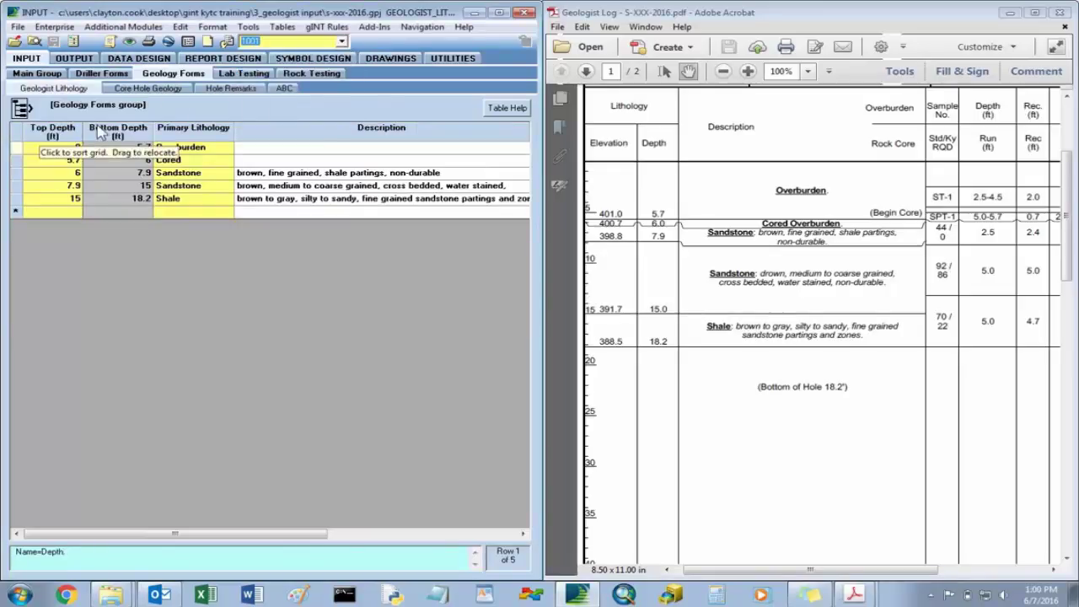
Show the Core Hole Geology table and the top-of-rock notes at the end of hole 1001's log in the PDF
{"action": "left_click", "coordinate": [148, 88]}
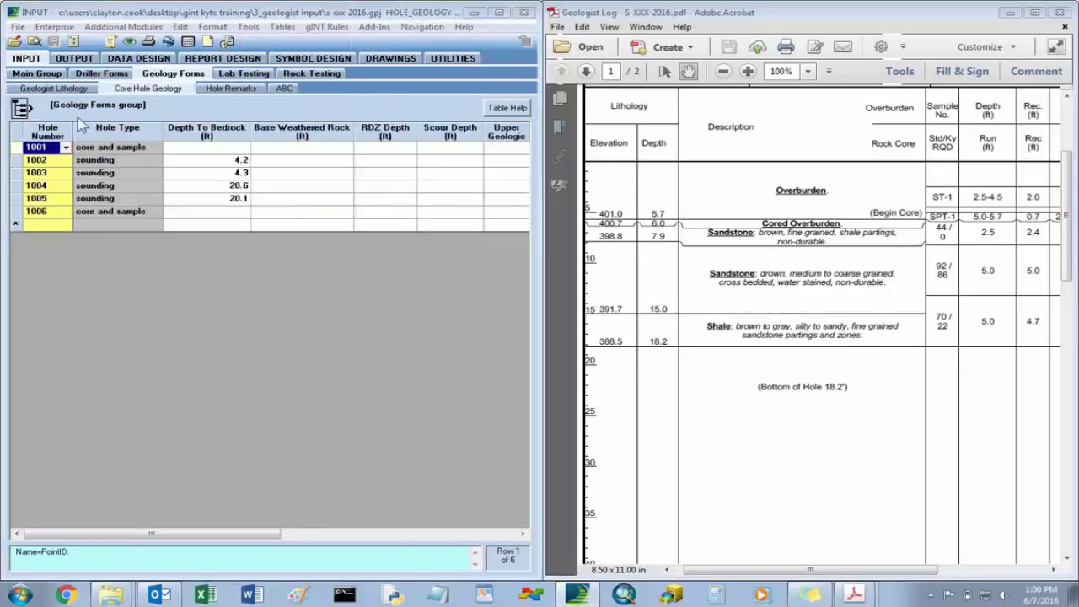
{"action": "left_click", "coordinate": [892, 318]}
{"action": "scroll", "coordinate": [824, 390], "scroll_direction": "down", "scroll_amount": 10}
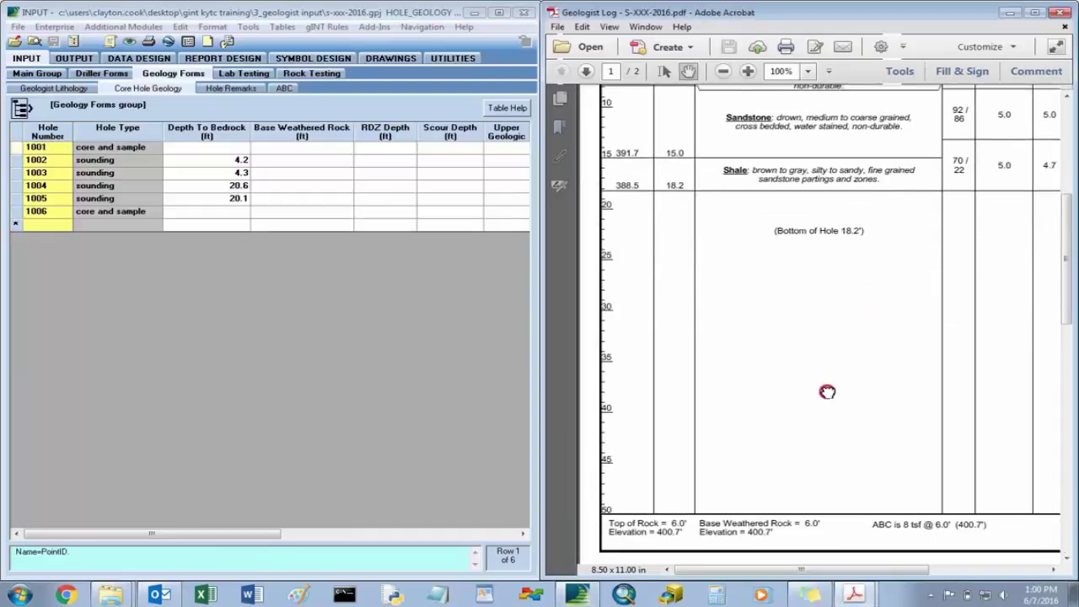
{"action": "scroll", "coordinate": [809, 261], "scroll_direction": "down", "scroll_amount": 1}
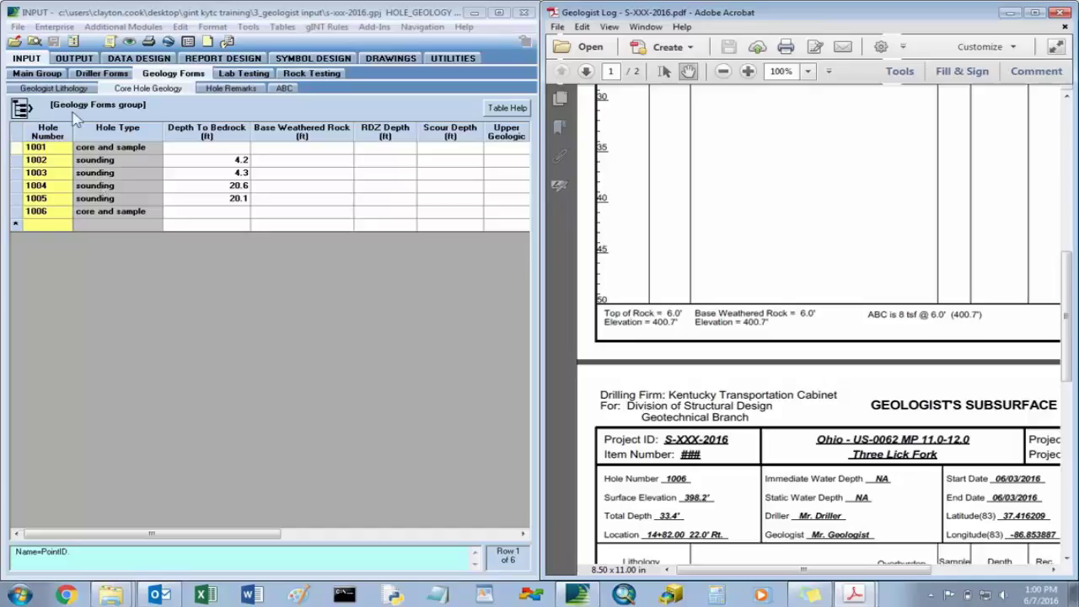
Examine the hole type, refusal depth and refusal lithology of the holes in the main group's Drill Hole table
{"action": "left_click", "coordinate": [37, 74]}
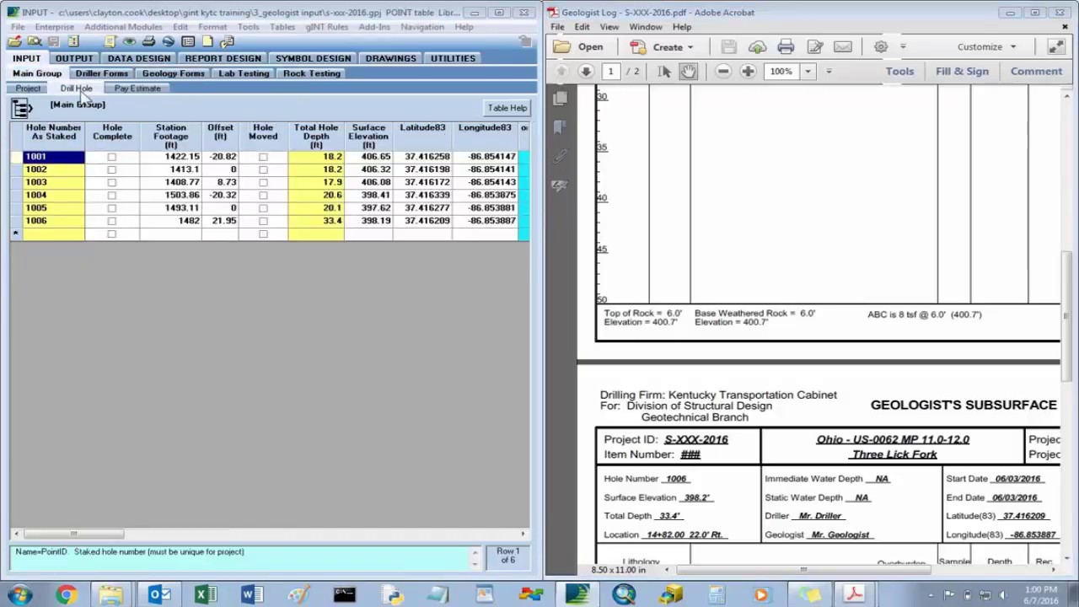
{"action": "left_click", "coordinate": [522, 534]}
{"action": "left_click", "coordinate": [522, 535]}
{"action": "left_click", "coordinate": [523, 536]}
{"action": "left_click", "coordinate": [523, 535]}
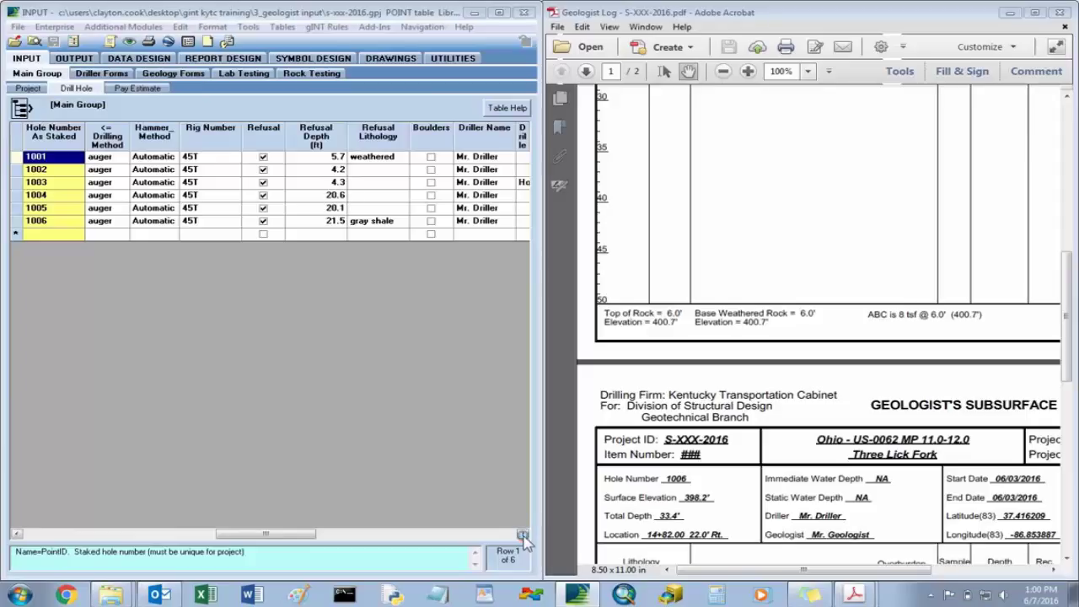
{"action": "left_click", "coordinate": [15, 534]}
{"action": "left_click", "coordinate": [15, 534]}
{"action": "left_click", "coordinate": [15, 534]}
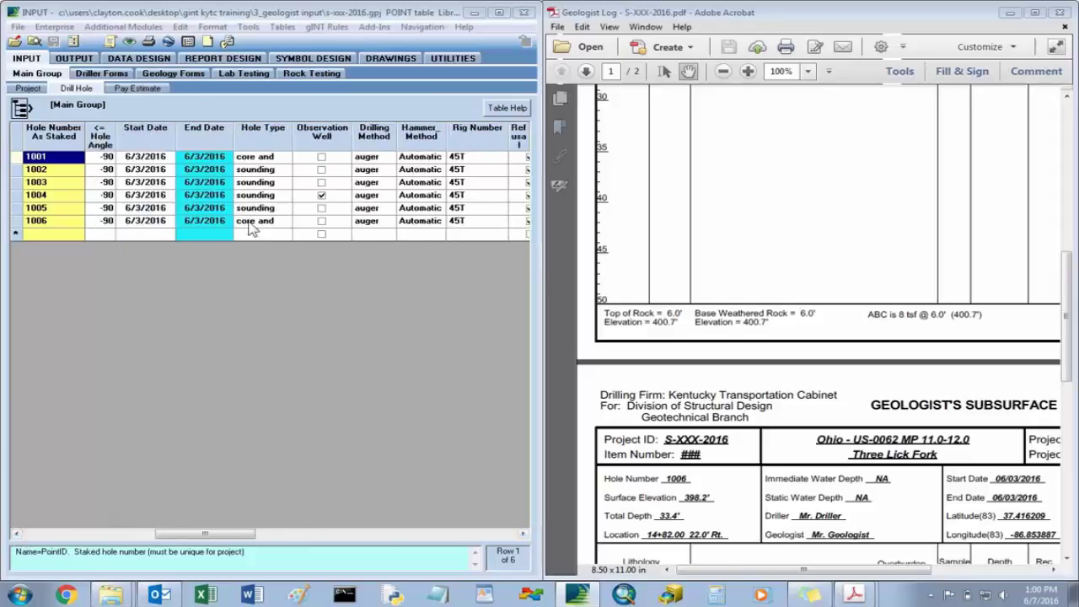
{"action": "left_click", "coordinate": [523, 535]}
{"action": "left_click", "coordinate": [523, 535]}
{"action": "left_click", "coordinate": [523, 535]}
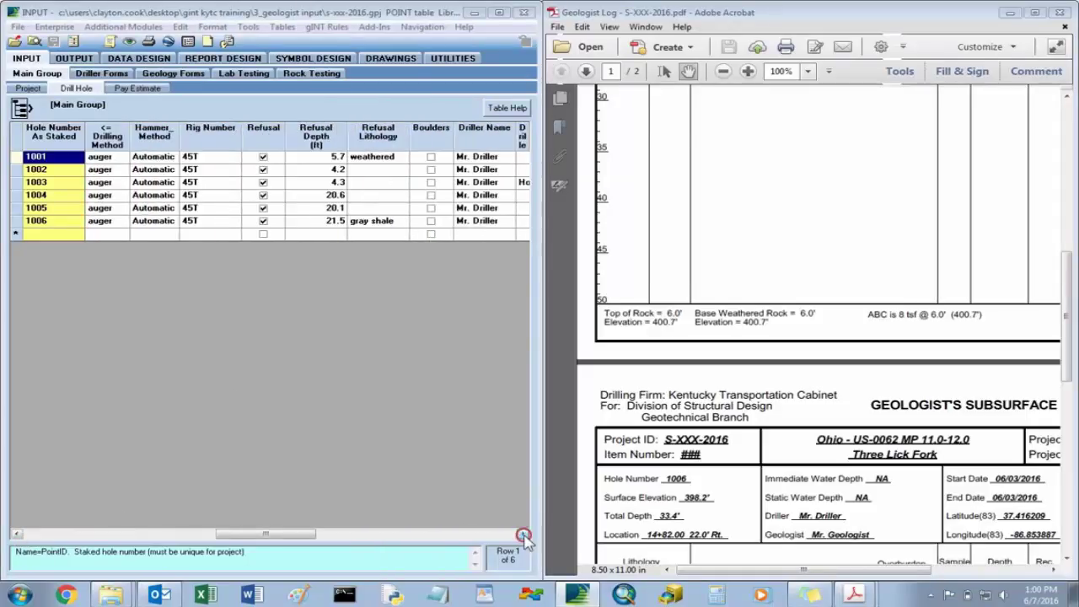
In the Core Hole Geology table, set hole 1001's depth to bedrock and base of weathered rock to 6 ft and commit the entries
{"action": "left_click", "coordinate": [172, 73]}
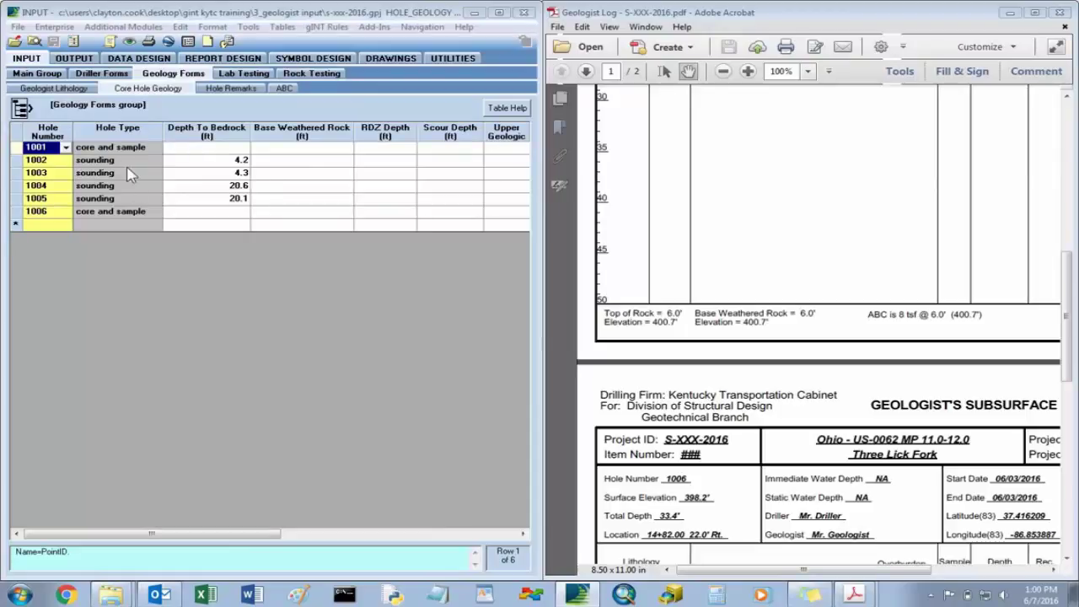
{"action": "key", "text": "Tab"}
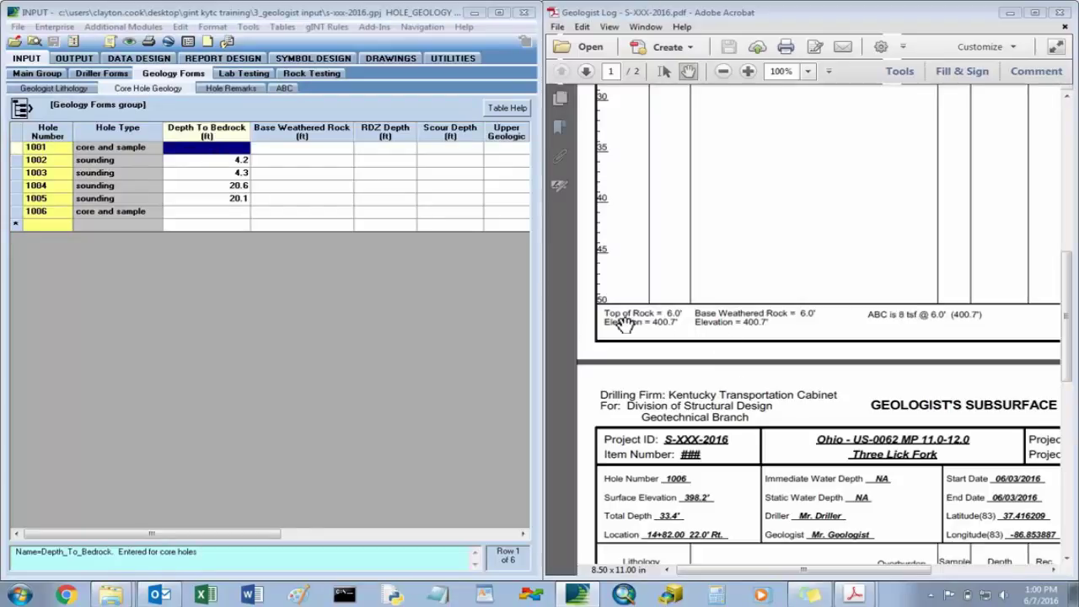
{"action": "type", "text": "6"}
{"action": "key", "text": "Tab"}
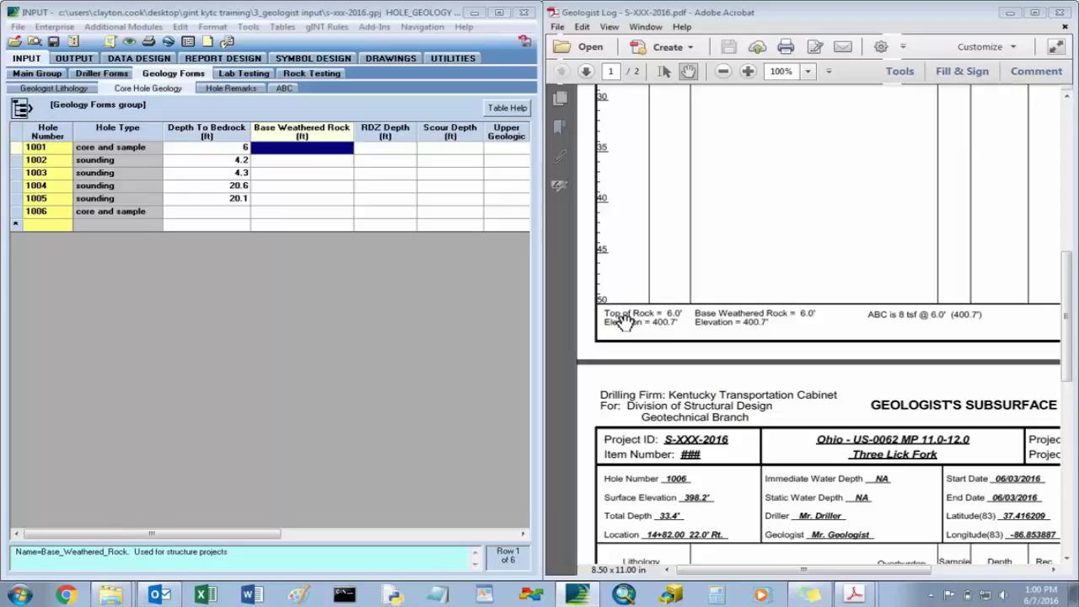
{"action": "type", "text": "6"}
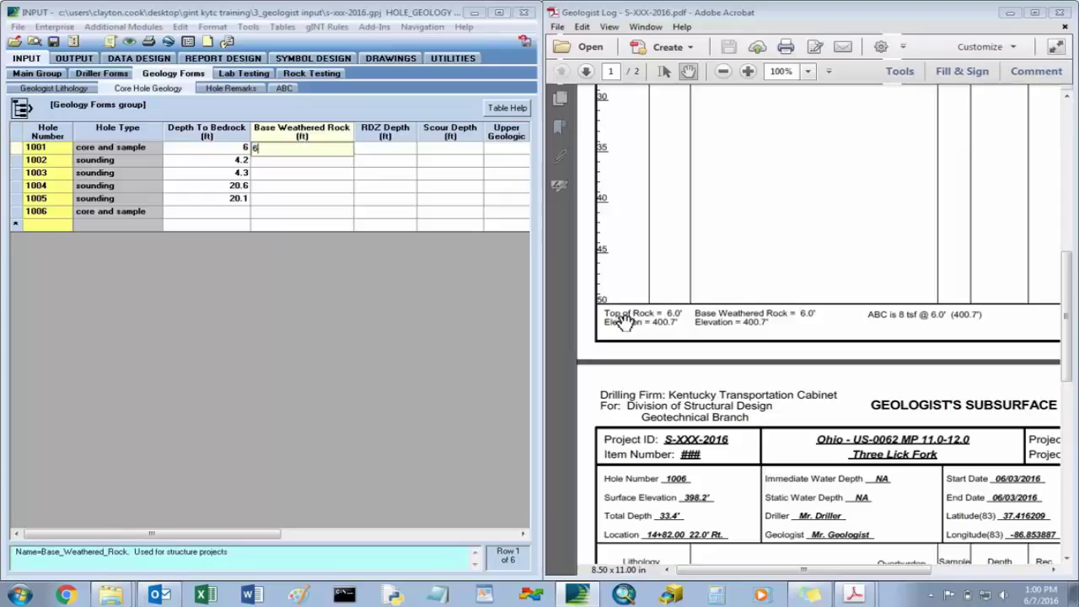
{"action": "key", "text": "Tab"}
{"action": "key", "text": "shift+Tab"}
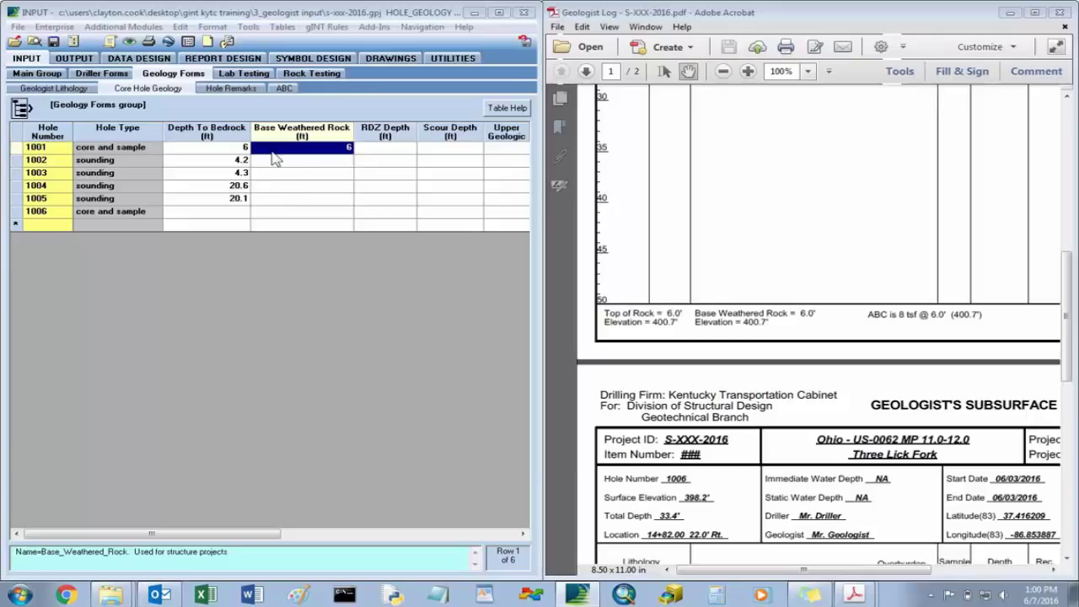
{"action": "key", "text": "Tab"}
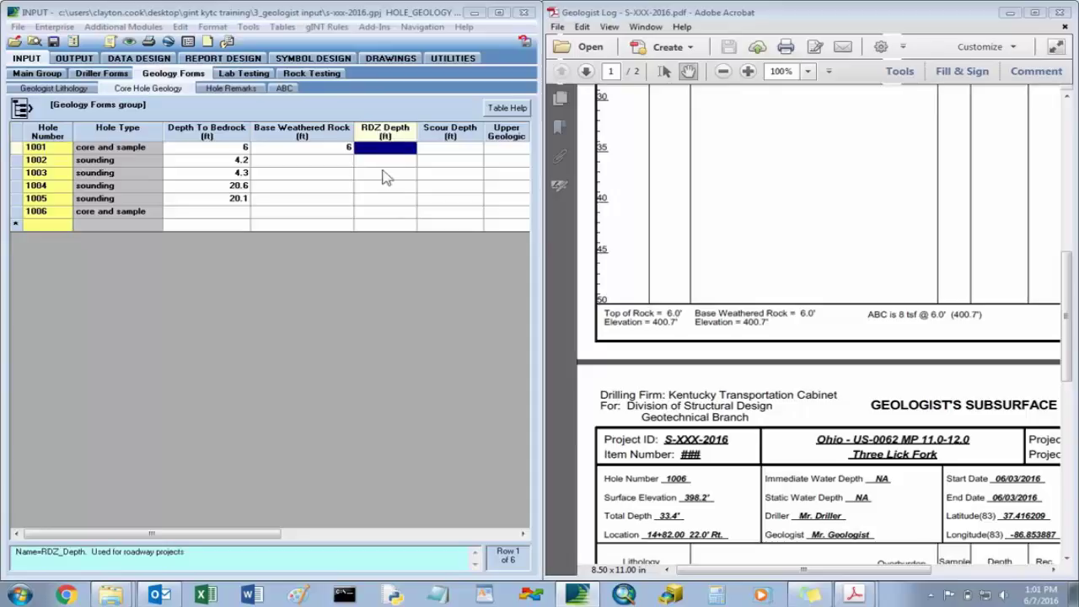
{"action": "left_click", "coordinate": [222, 212]}
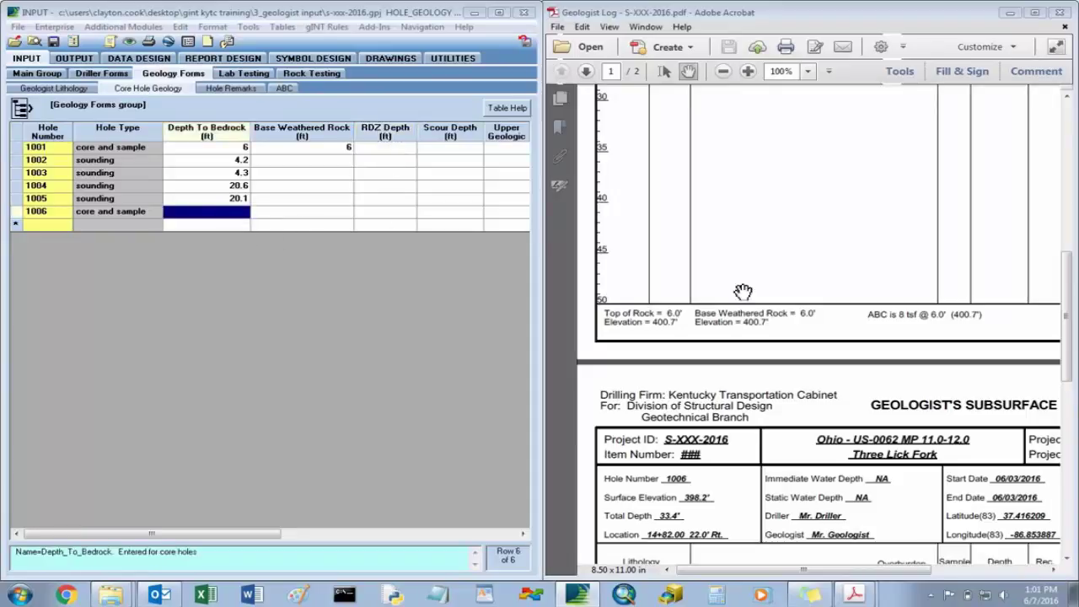
{"action": "left_click", "coordinate": [229, 88]}
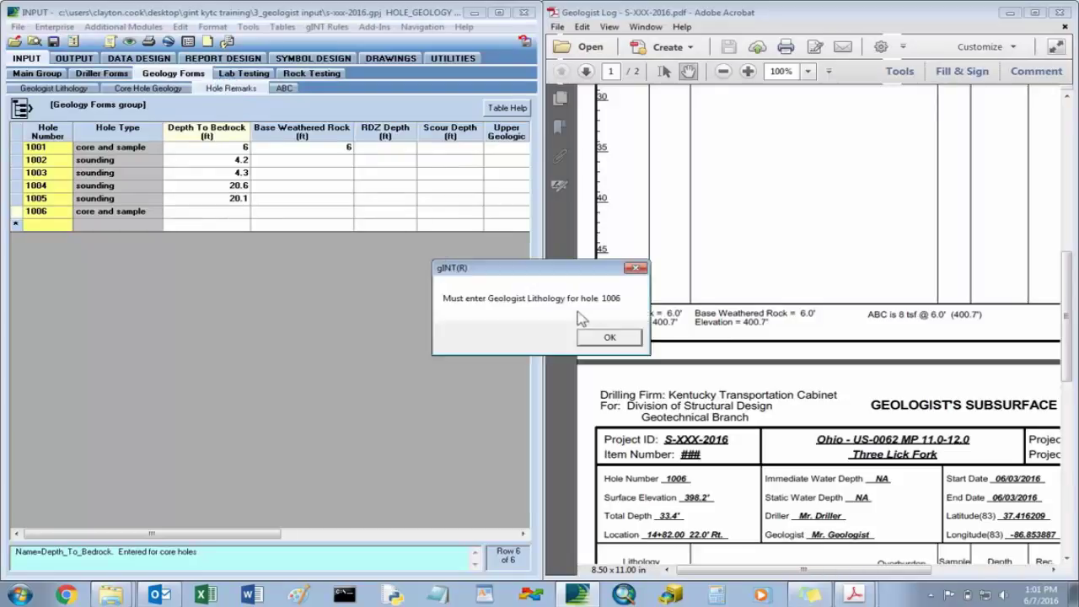
{"action": "left_click", "coordinate": [606, 337]}
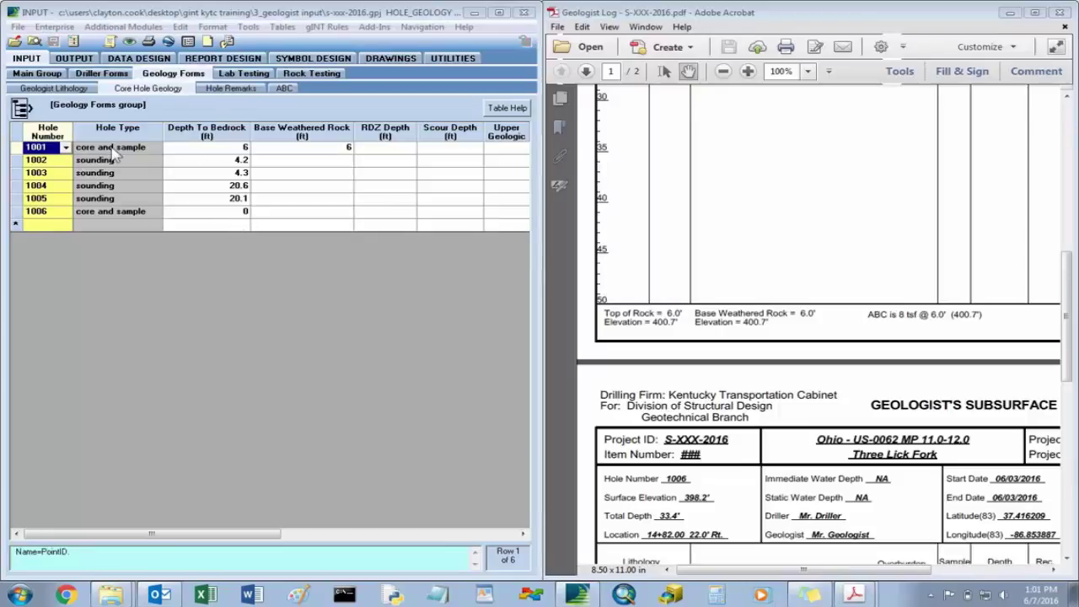
Check hole 1001's Hole Remarks table against the Remarks column of its log in the PDF
{"action": "left_click", "coordinate": [234, 89]}
{"action": "left_click_drag", "start_coordinate": [879, 210], "coordinate": [766, 335]}
{"action": "left_click_drag", "start_coordinate": [872, 295], "coordinate": [877, 380]}
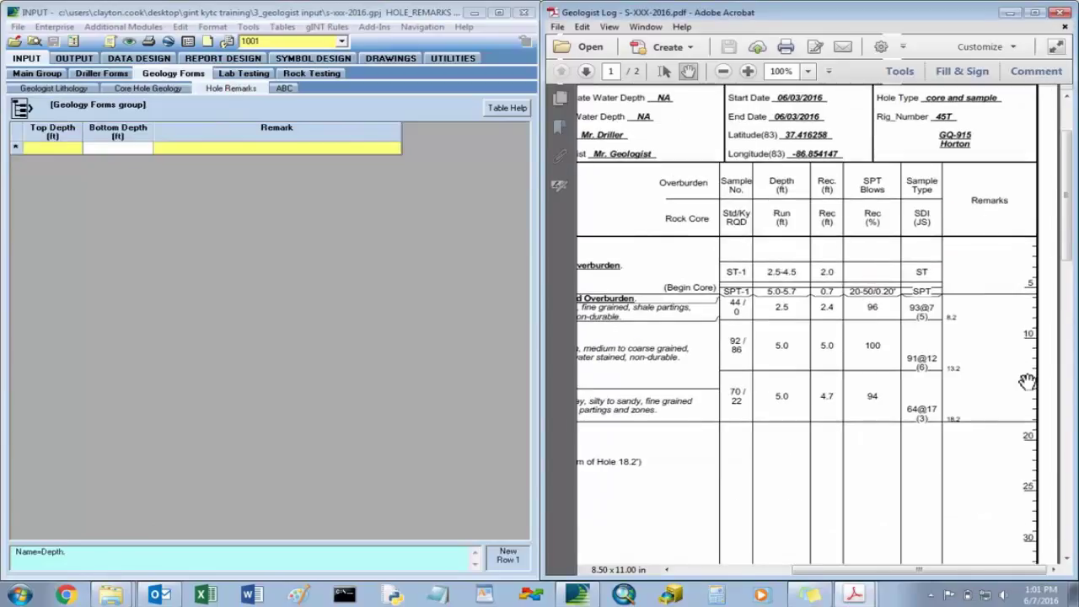
Enter an ABC value of 8 tsf at 6 ft depth for hole 1001 and save the ABC table
{"action": "left_click", "coordinate": [285, 88]}
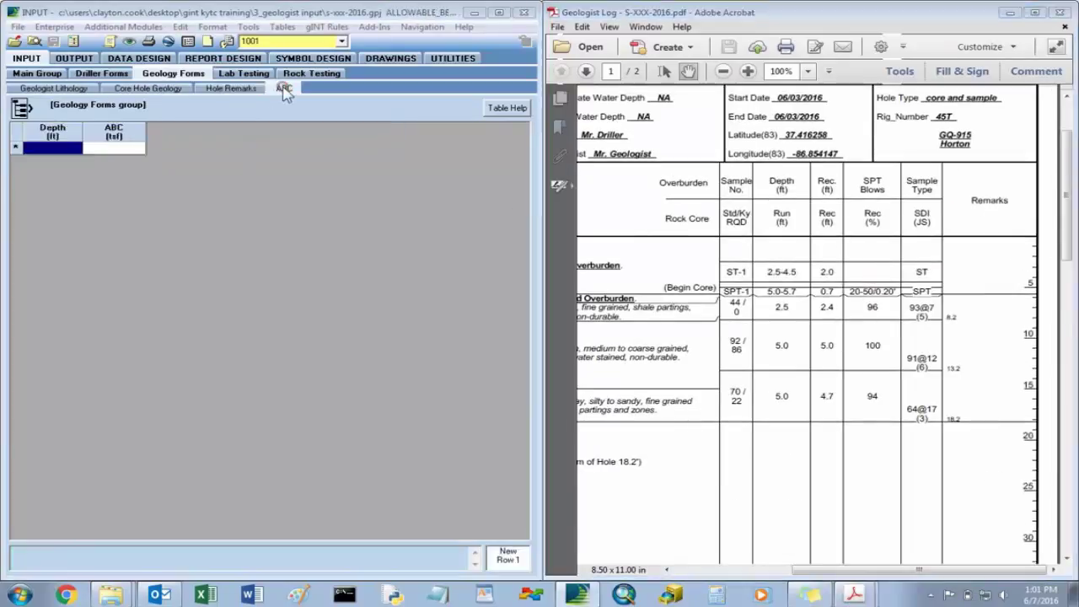
{"action": "scroll", "coordinate": [947, 219], "scroll_direction": "down", "scroll_amount": 8}
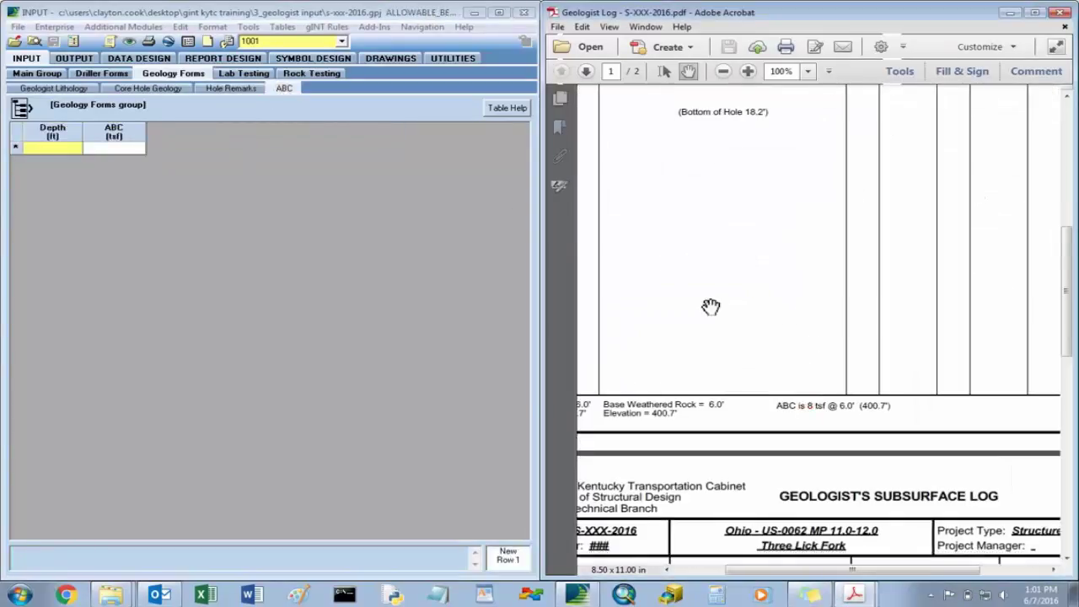
{"action": "left_click", "coordinate": [66, 152]}
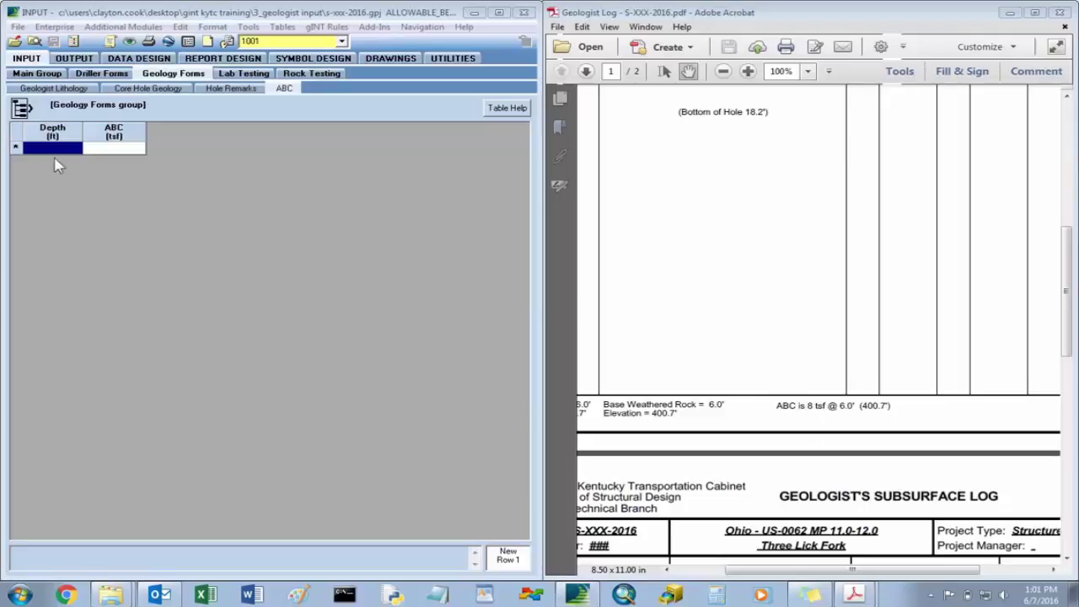
{"action": "type", "text": "6"}
{"action": "key", "text": "Tab"}
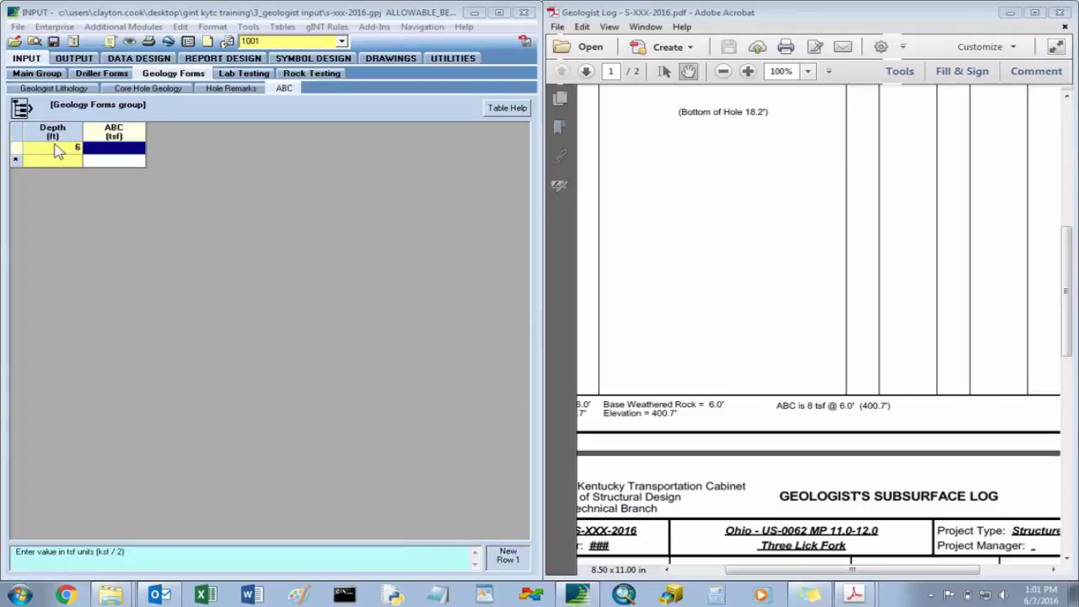
{"action": "type", "text": "8"}
{"action": "key", "text": "Return"}
{"action": "left_click", "coordinate": [53, 41]}
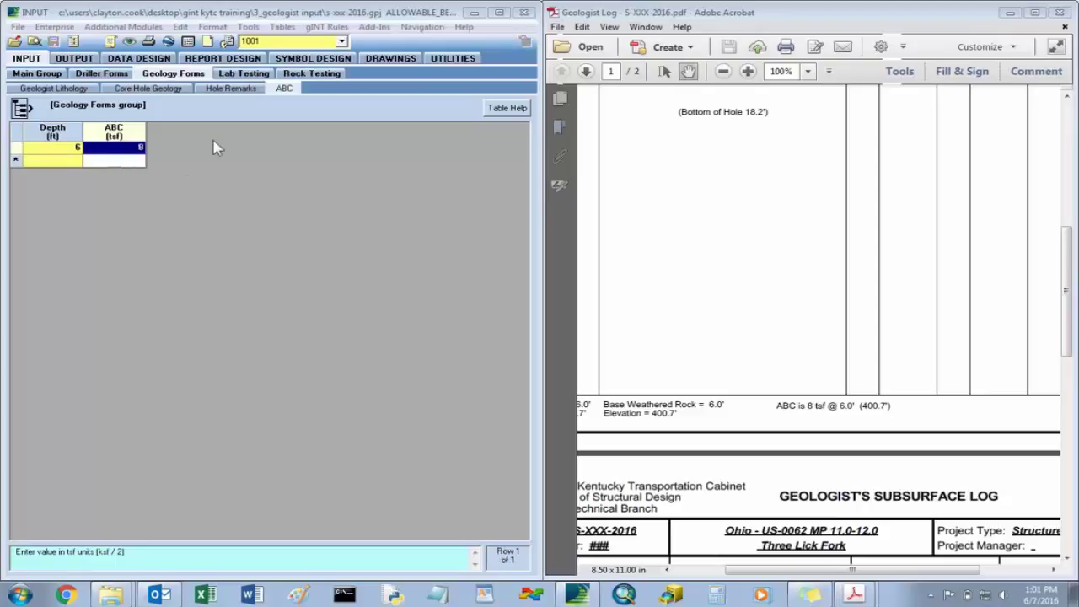
Switch the Geologist Lithology table to hole 1006 and bring up that hole's log in the PDF
{"action": "left_click", "coordinate": [75, 89]}
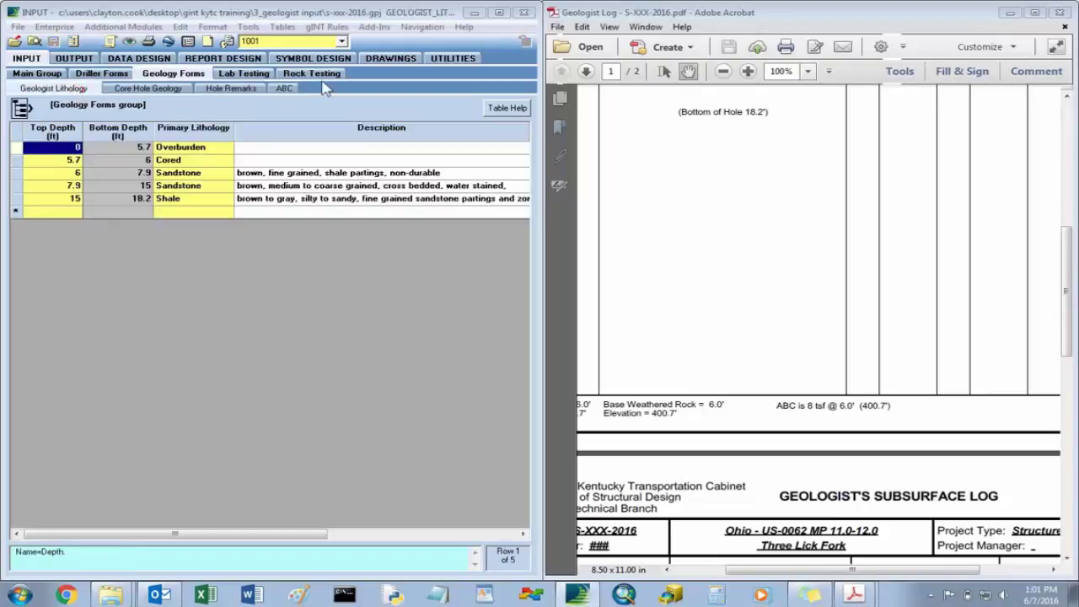
{"action": "left_click", "coordinate": [342, 41]}
{"action": "left_click", "coordinate": [272, 120]}
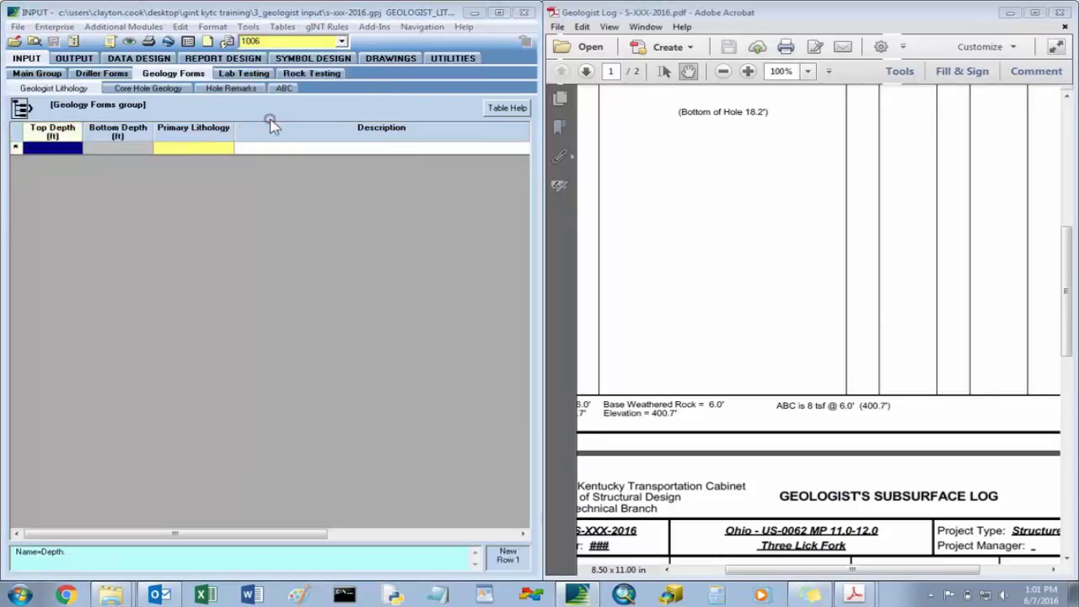
{"action": "scroll", "coordinate": [742, 221], "scroll_direction": "up", "scroll_amount": 4}
{"action": "scroll", "coordinate": [818, 256], "scroll_direction": "up", "scroll_amount": 6}
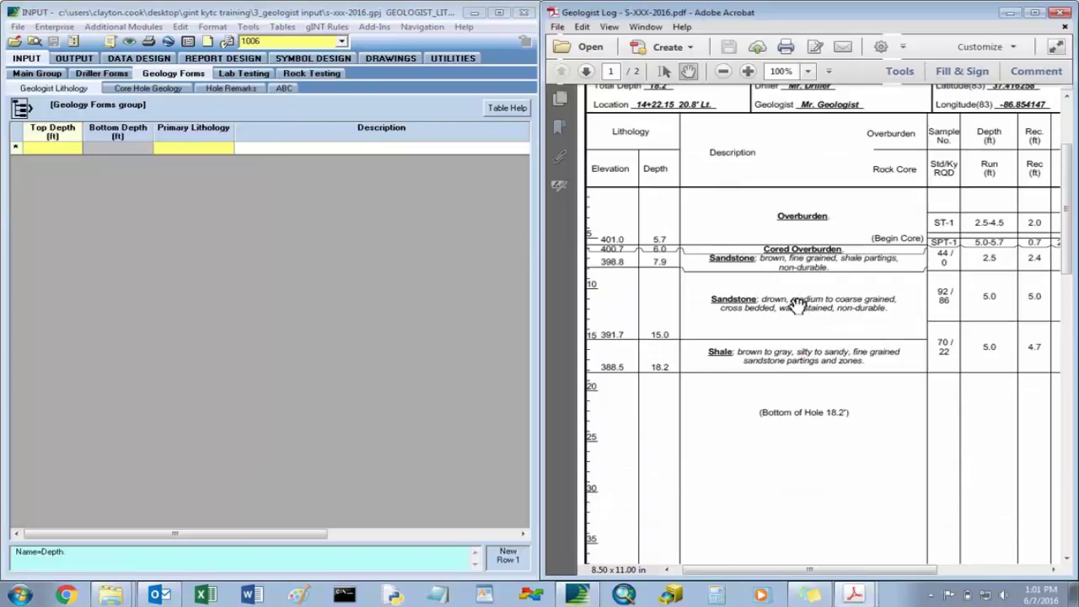
{"action": "scroll", "coordinate": [829, 470], "scroll_direction": "down", "scroll_amount": 10}
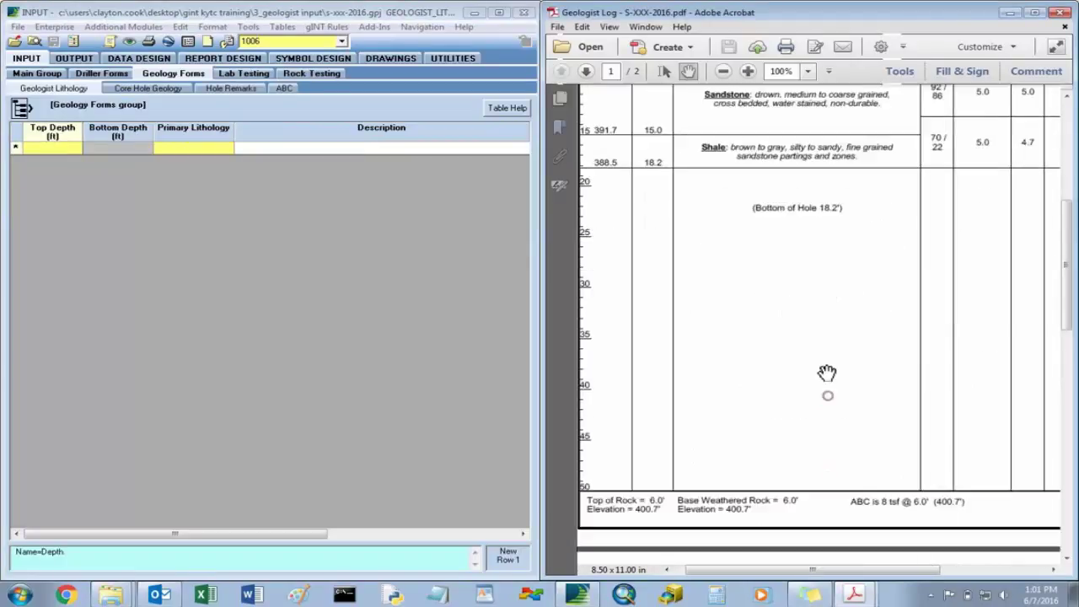
{"action": "scroll", "coordinate": [762, 282], "scroll_direction": "down", "scroll_amount": 3}
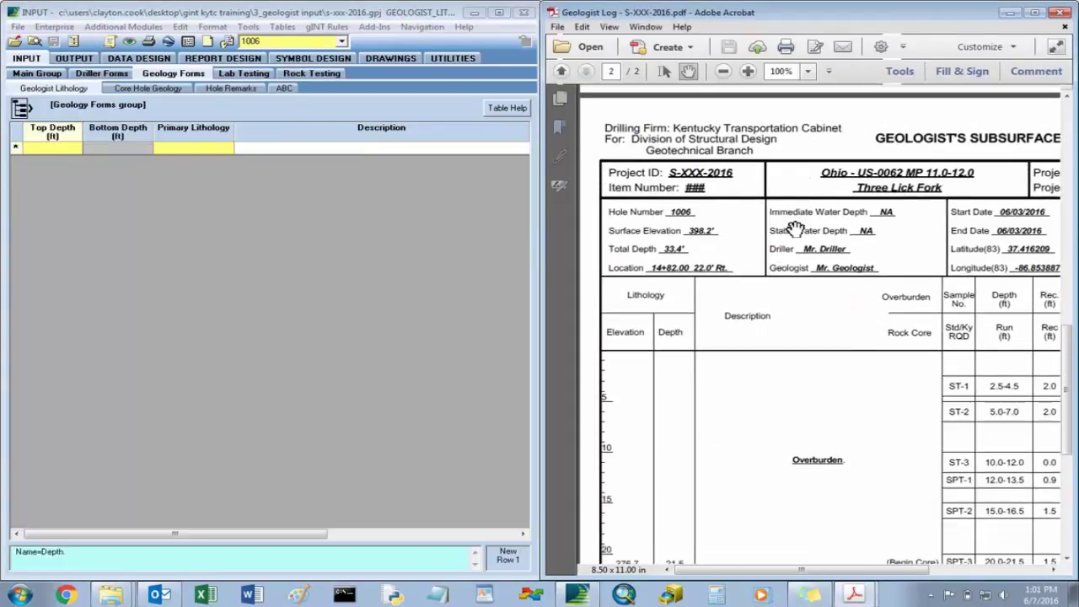
{"action": "scroll", "coordinate": [803, 239], "scroll_direction": "down", "scroll_amount": 2}
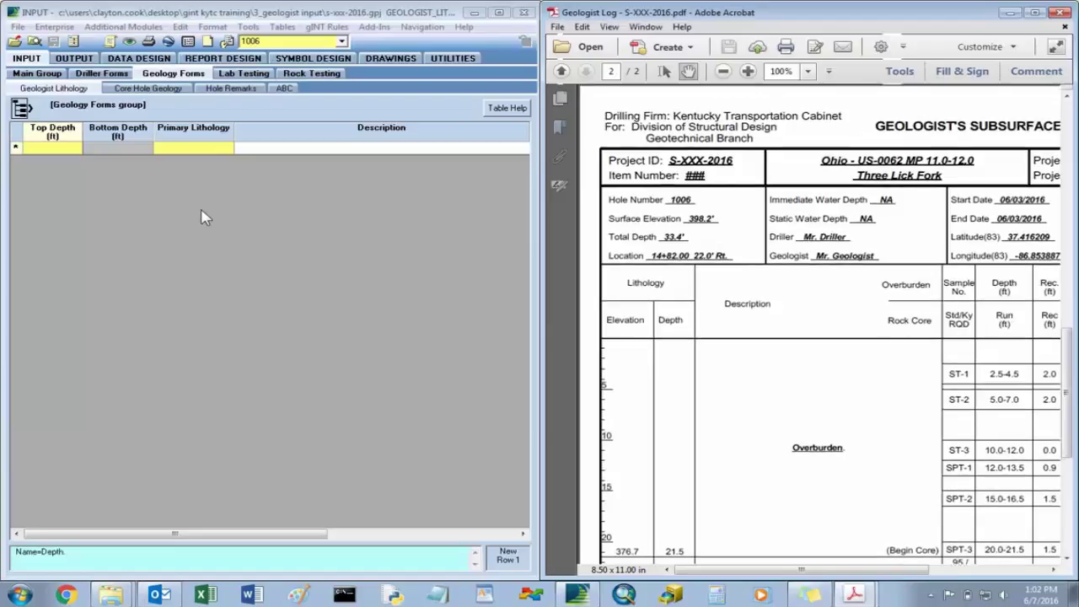
{"action": "left_click", "coordinate": [57, 150]}
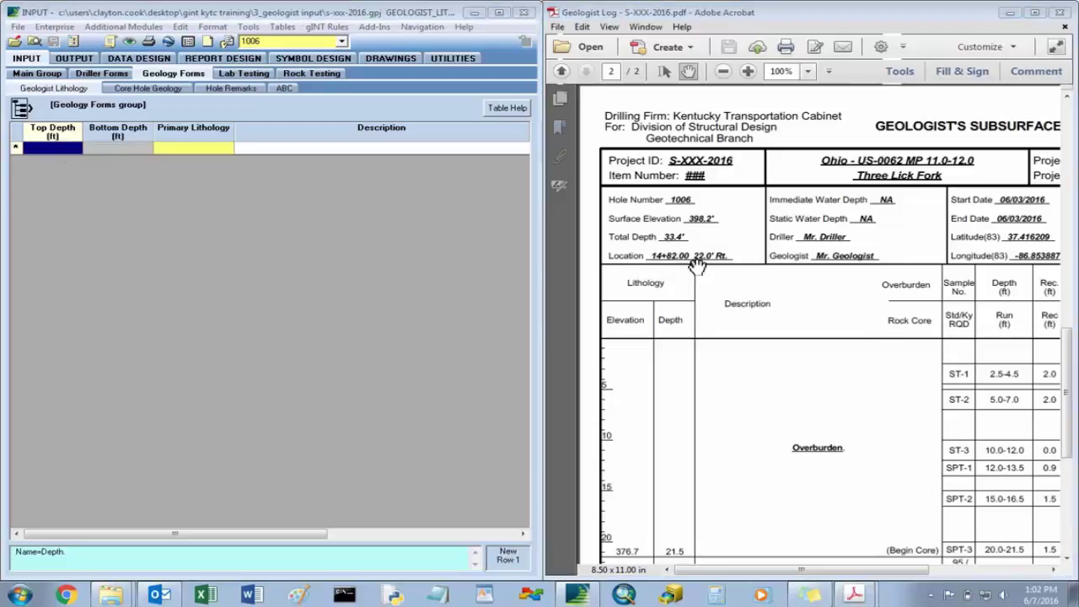
{"action": "left_click_drag", "start_coordinate": [780, 331], "coordinate": [783, 274]}
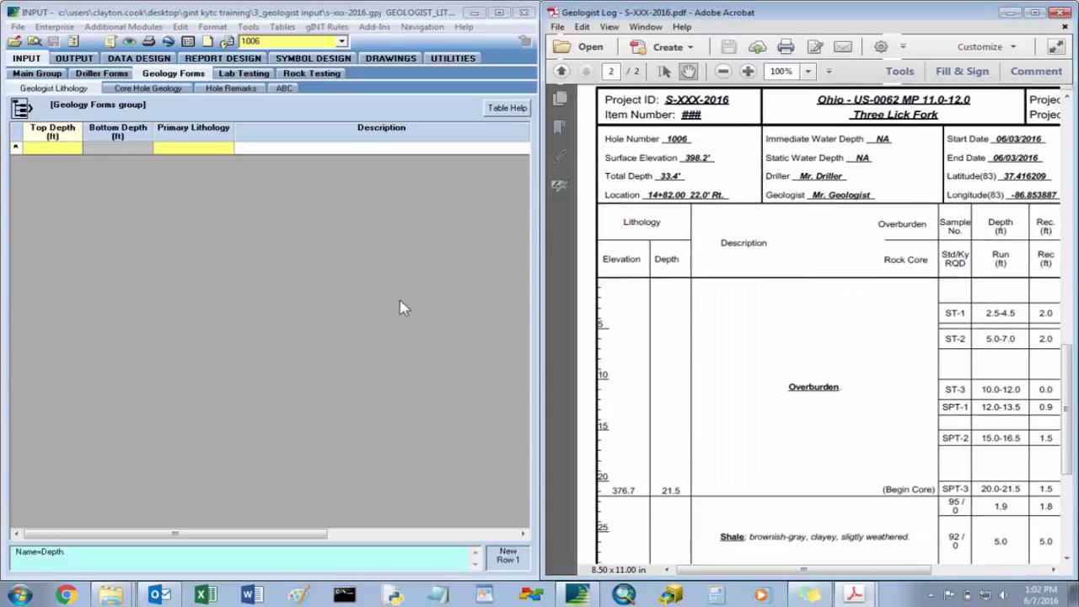
Add hole 1006's first lithology layer with a top depth of 0 ft and primary lithology Overburden
{"action": "left_click", "coordinate": [54, 151]}
{"action": "type", "text": "0"}
{"action": "key", "text": "Tab"}
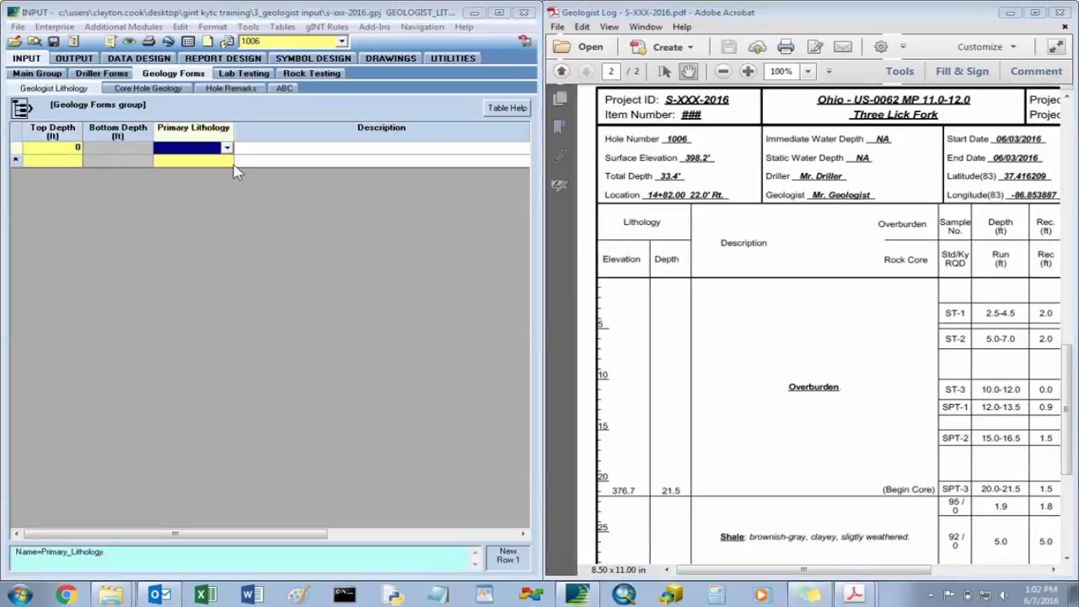
{"action": "left_click_drag", "start_coordinate": [886, 437], "coordinate": [837, 241]}
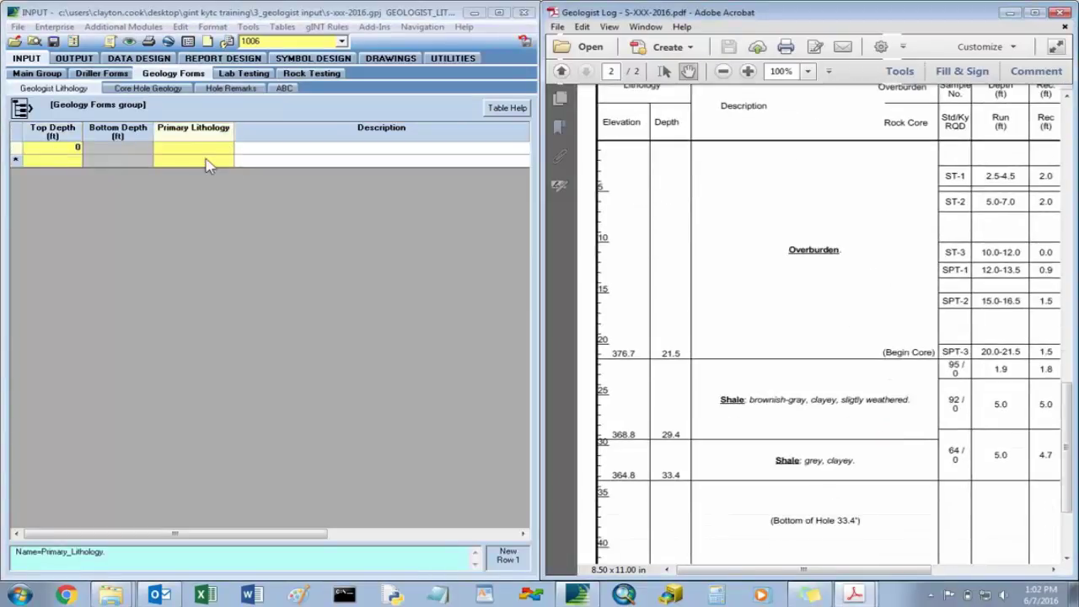
{"action": "left_click", "coordinate": [192, 151]}
{"action": "type", "text": "Overburn"}
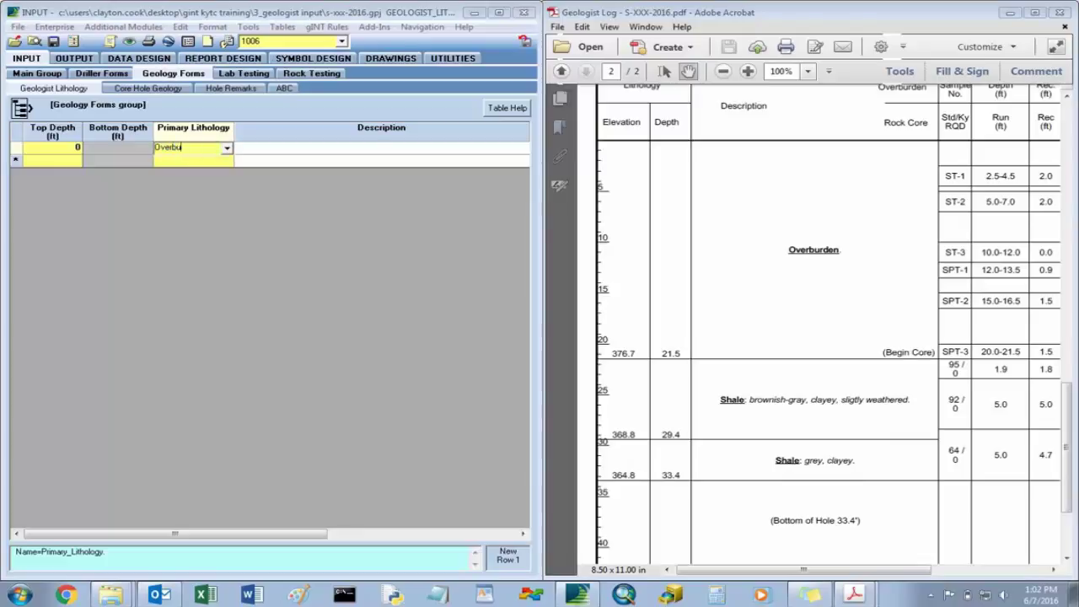
{"action": "key", "text": "Tab"}
{"action": "key", "text": "Tab"}
{"action": "key", "text": "Tab"}
{"action": "key", "text": "Tab"}
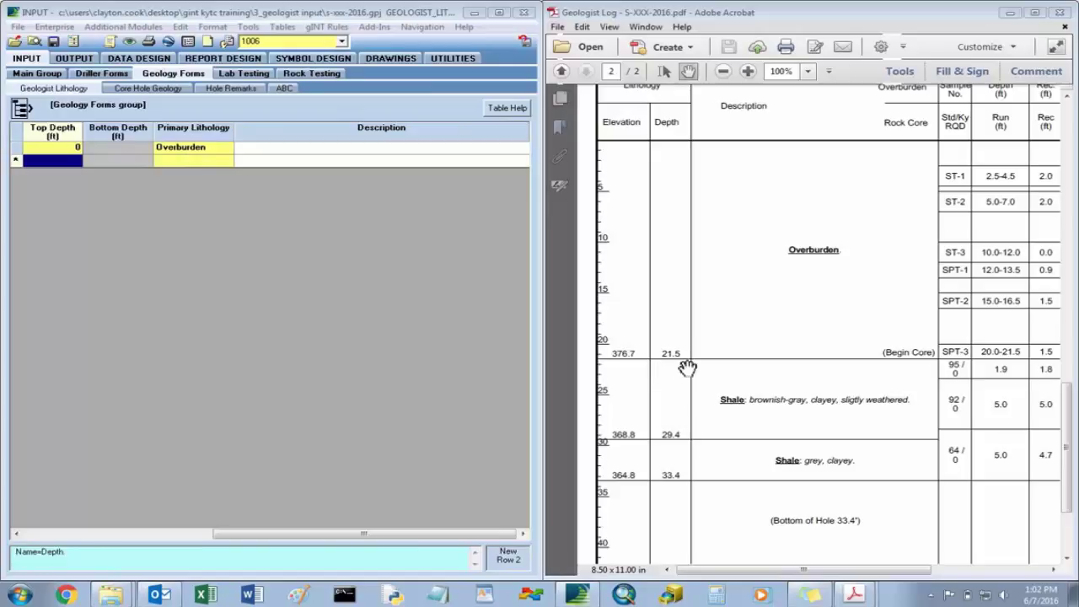
Add a Shale layer at 21.5 ft to hole 1006 with the description "brownish-gray, clayey, slightly weathered"
{"action": "type", "text": "21."}
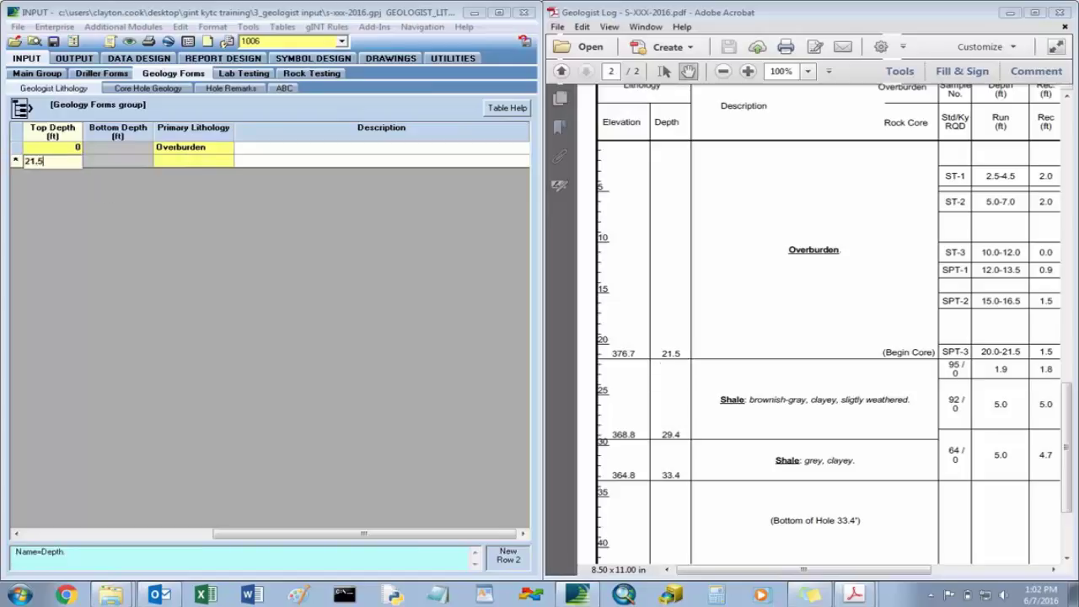
{"action": "type", "text": "5"}
{"action": "key", "text": "Tab"}
{"action": "type", "text": "Shale"}
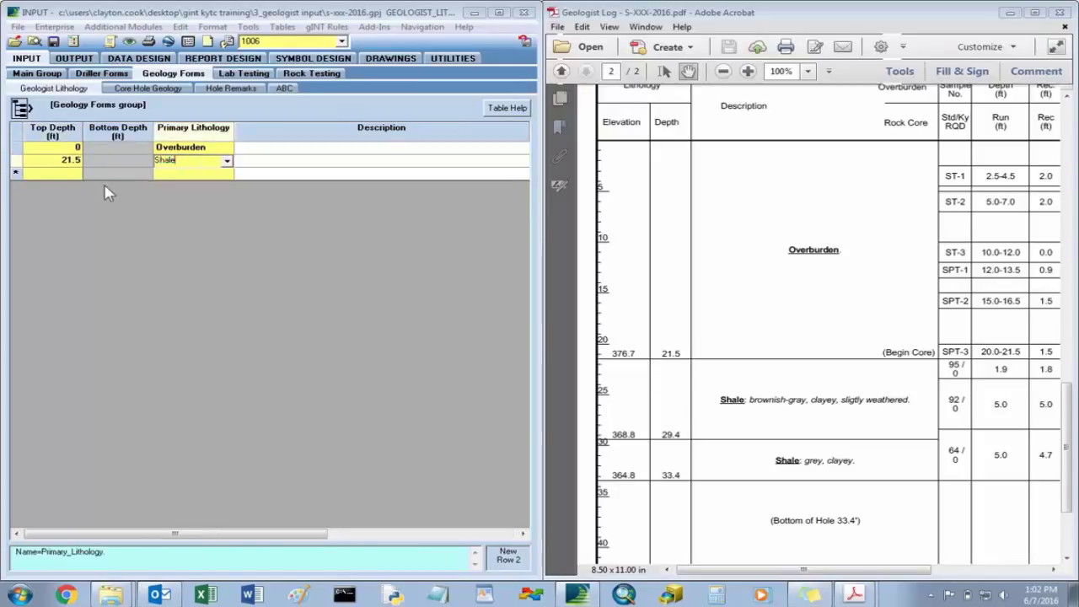
{"action": "key", "text": "Tab"}
{"action": "type", "text": "b"}
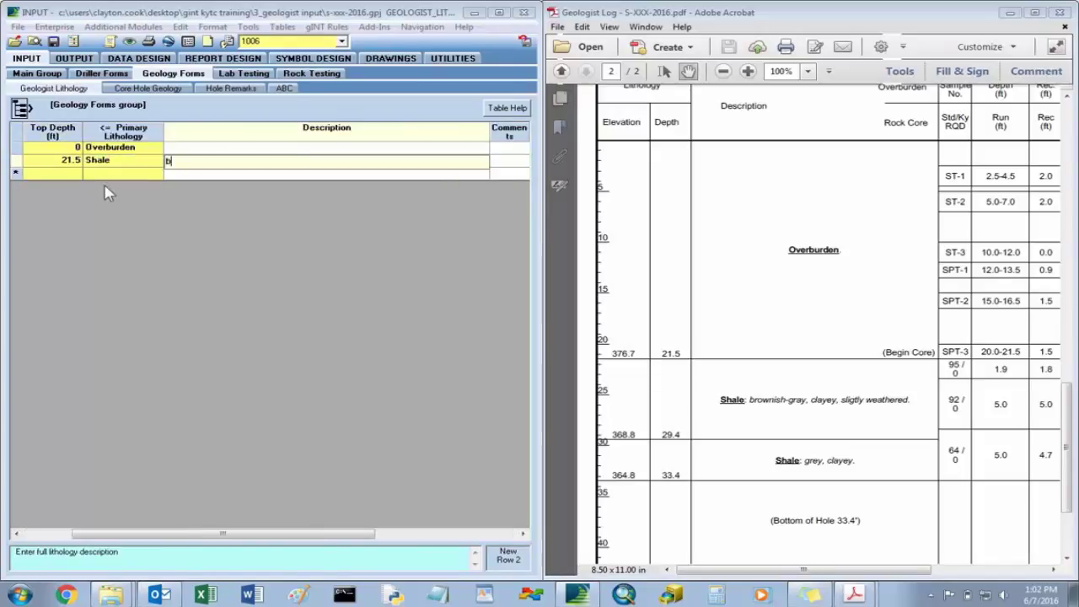
{"action": "type", "text": "rownish-gray"}
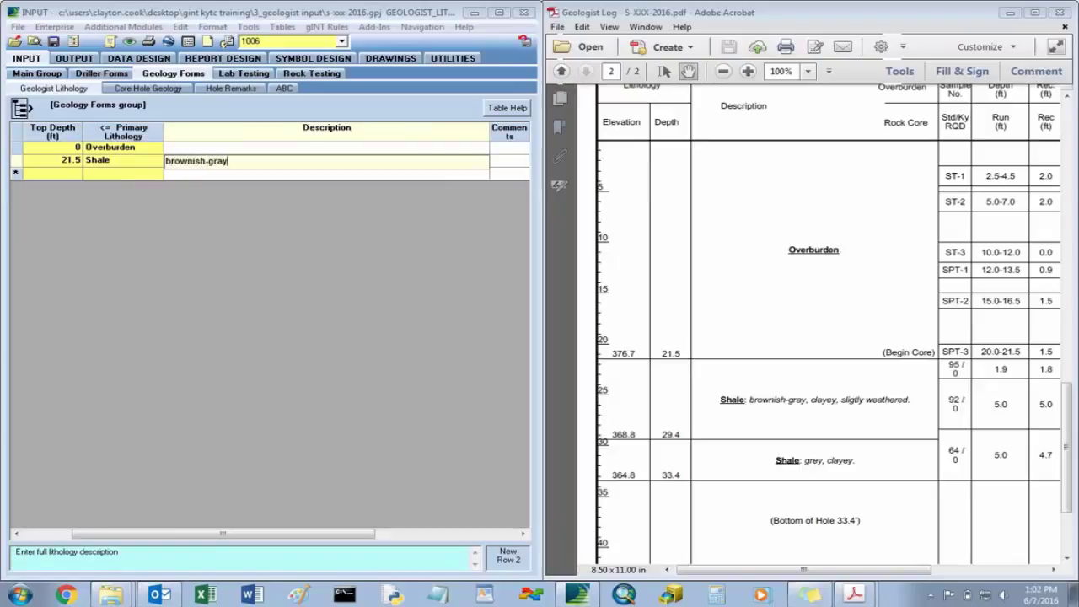
{"action": "type", "text": ", clayey, slightly weathere"}
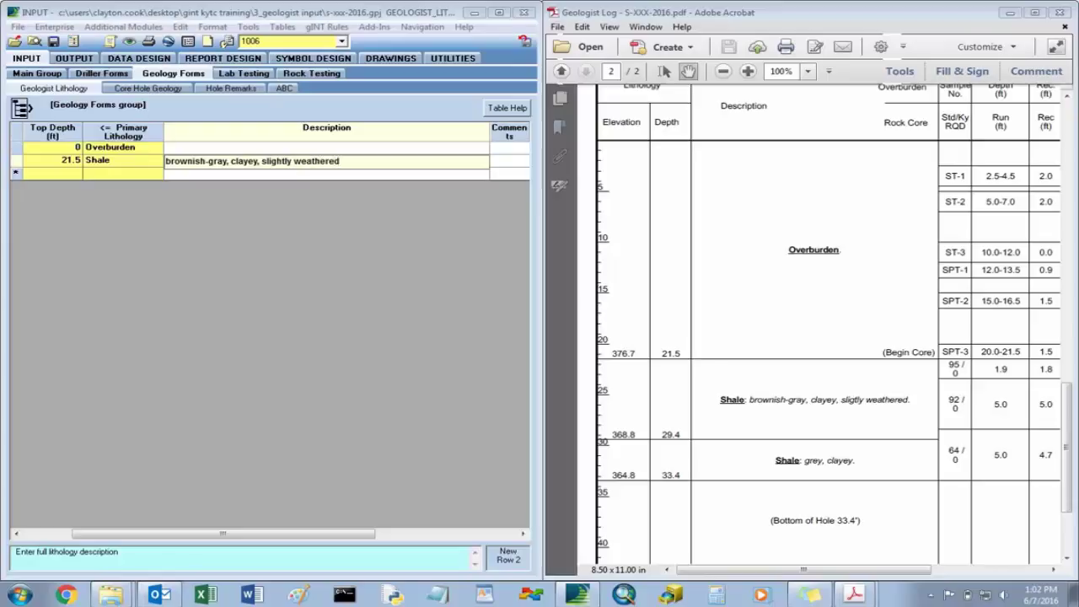
{"action": "type", "text": "d"}
{"action": "key", "text": "Return"}
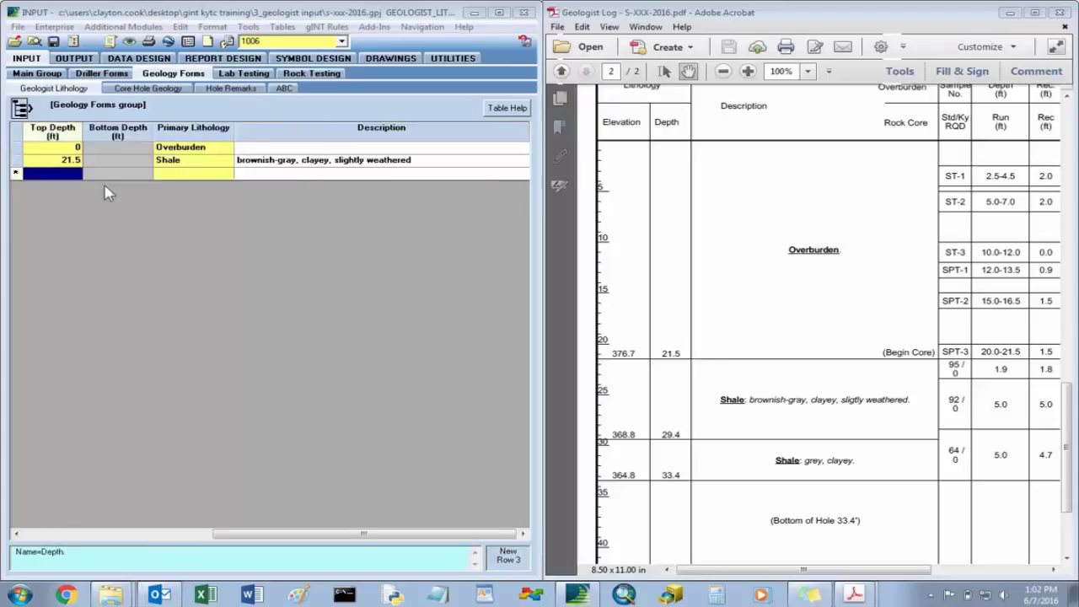
Add a Shale layer at 29.4 ft to hole 1006 with the description "grey, clayey" and save the lithology table
{"action": "type", "text": "29.4"}
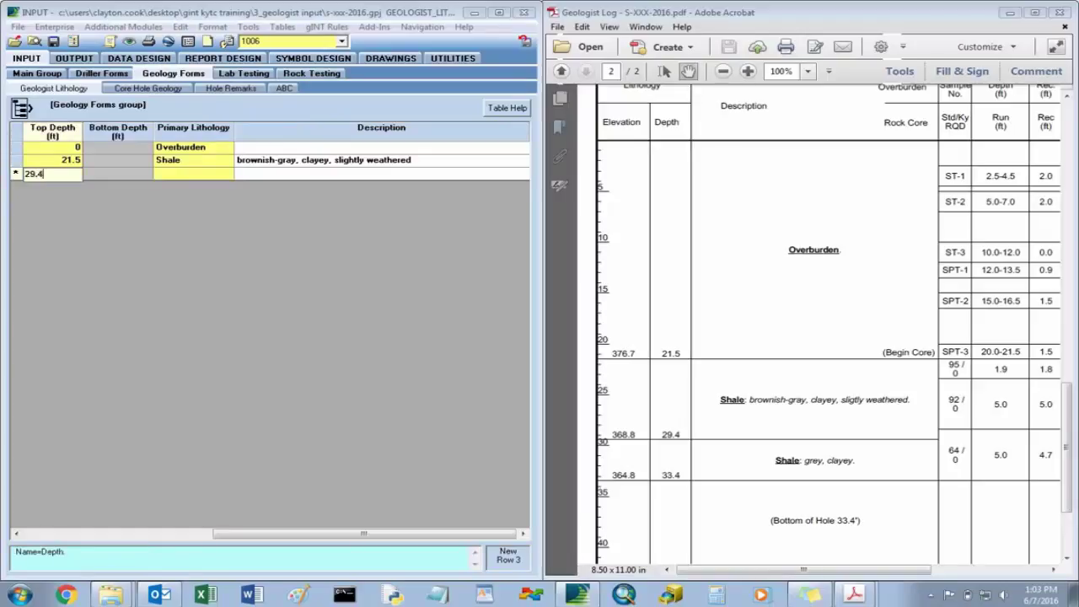
{"action": "key", "text": "Return"}
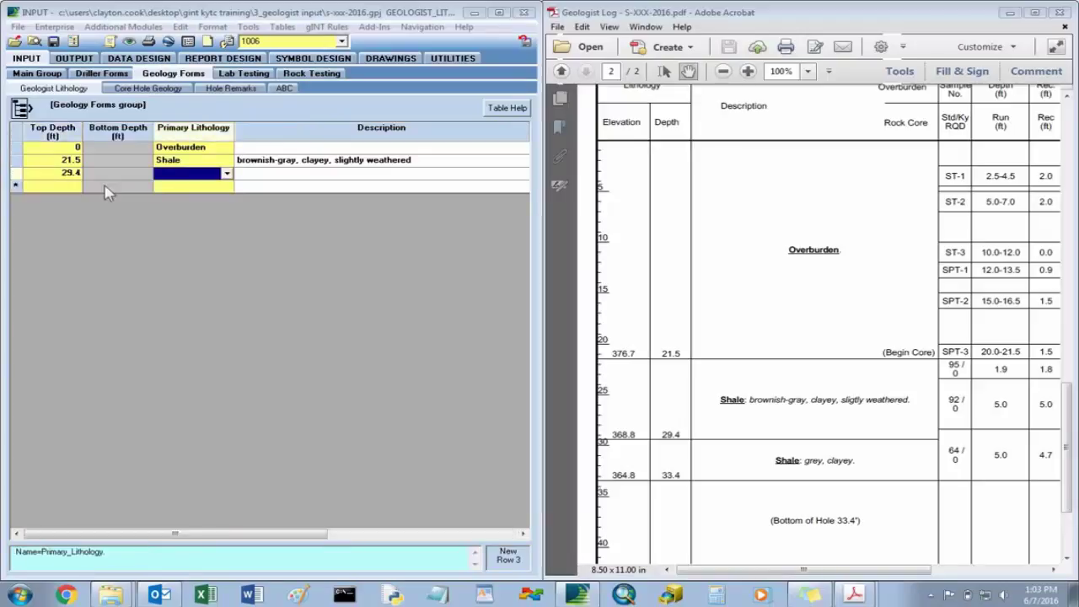
{"action": "type", "text": "Shale"}
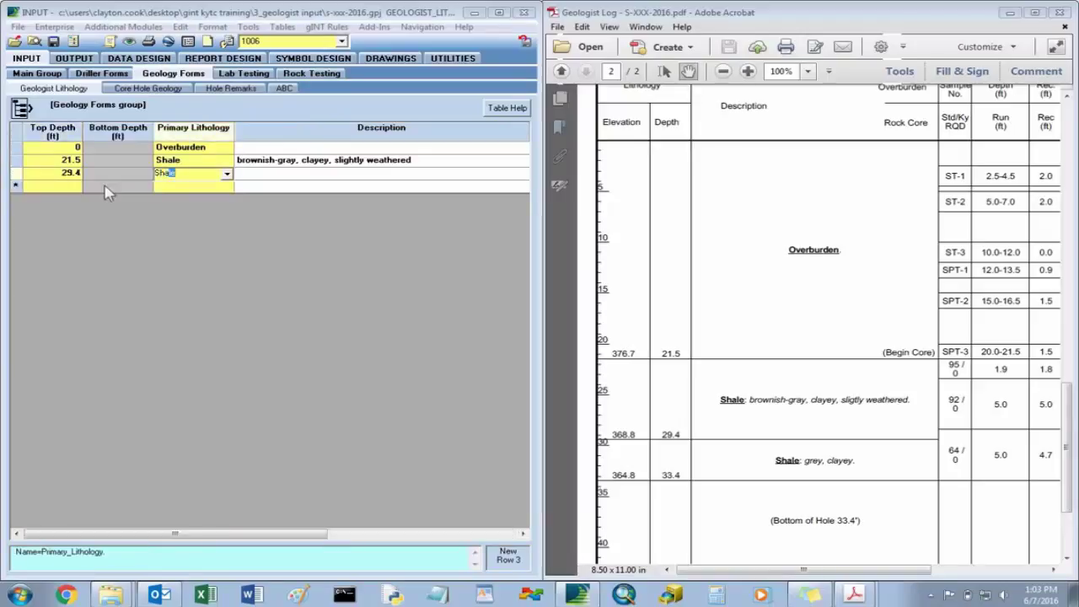
{"action": "key", "text": "Return"}
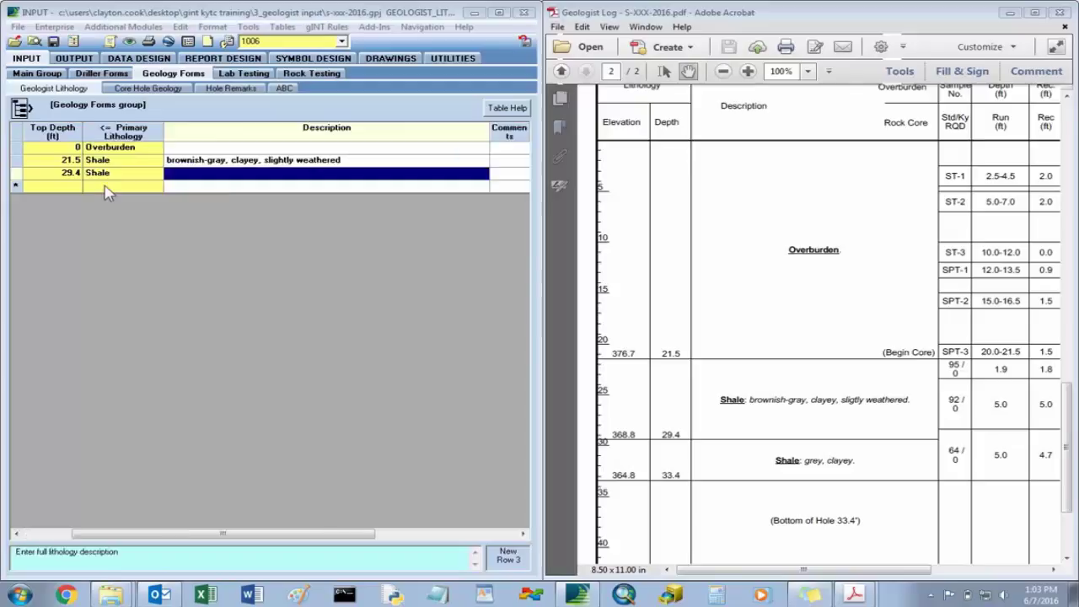
{"action": "type", "text": "grey, clayey"}
{"action": "key", "text": "Return"}
{"action": "key", "text": "Return"}
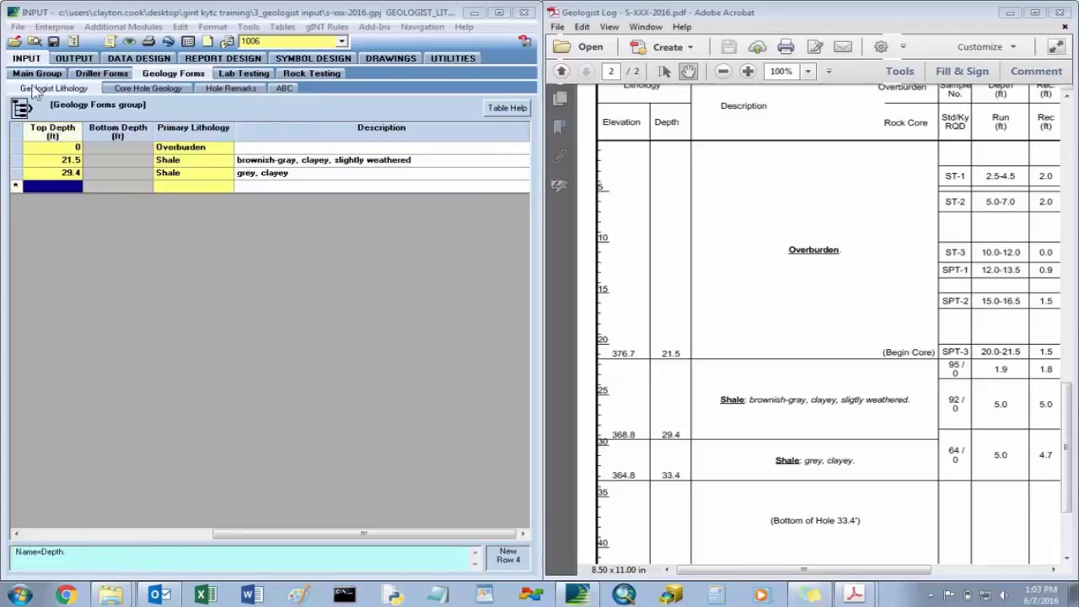
{"action": "left_click", "coordinate": [52, 40]}
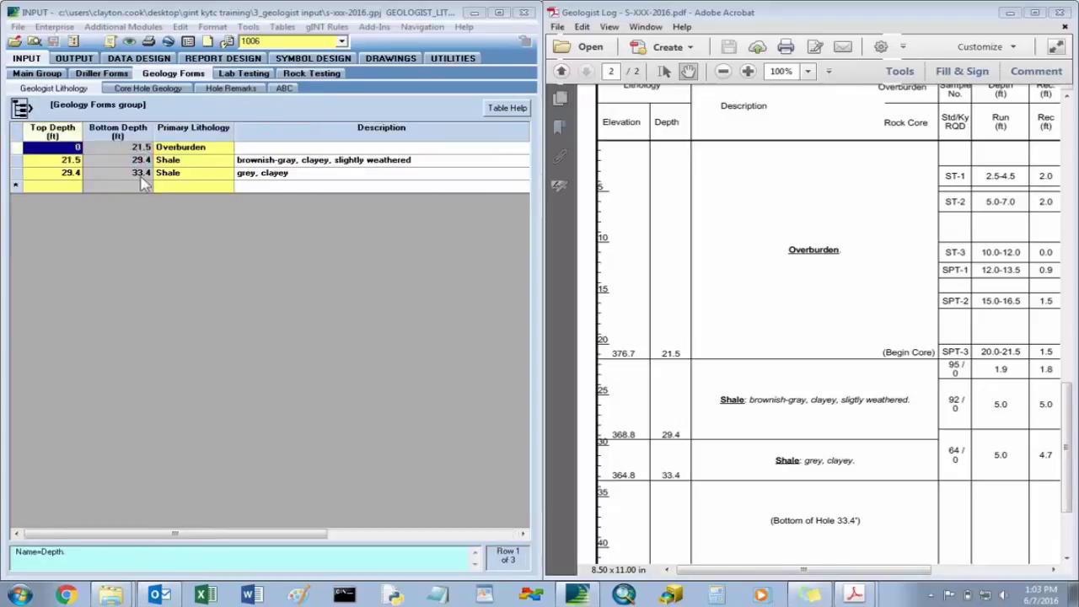
In the Core Hole Geology table, set hole 1006's depth to bedrock to 21.5 ft from the top of rock noted in its log
{"action": "left_click", "coordinate": [146, 89]}
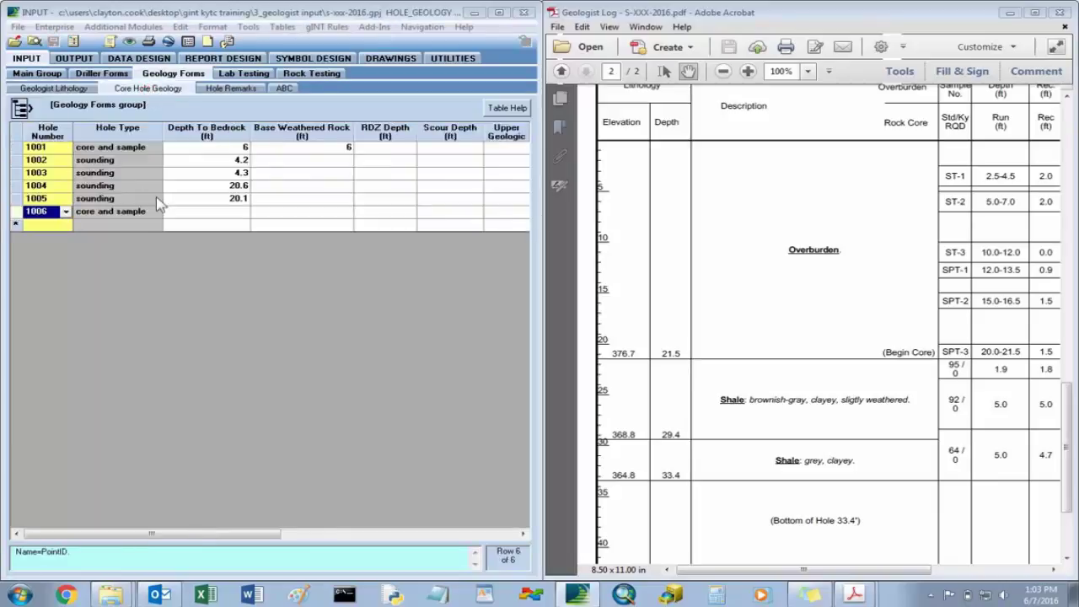
{"action": "left_click", "coordinate": [206, 217]}
{"action": "left_click", "coordinate": [829, 366]}
{"action": "scroll", "coordinate": [831, 315], "scroll_direction": "down", "scroll_amount": 3}
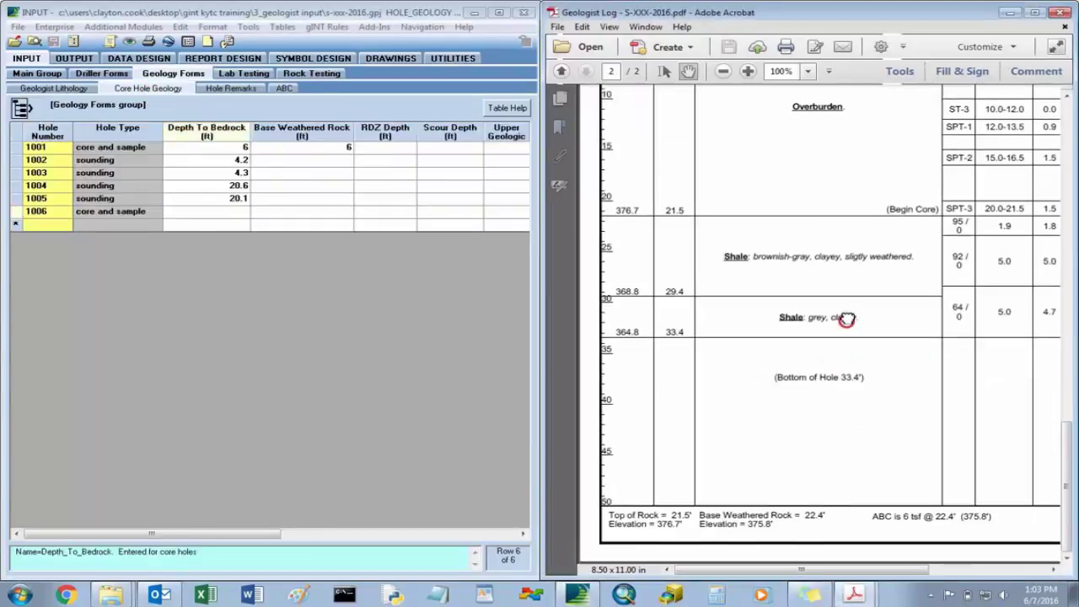
{"action": "left_click_drag", "start_coordinate": [811, 295], "coordinate": [805, 297]}
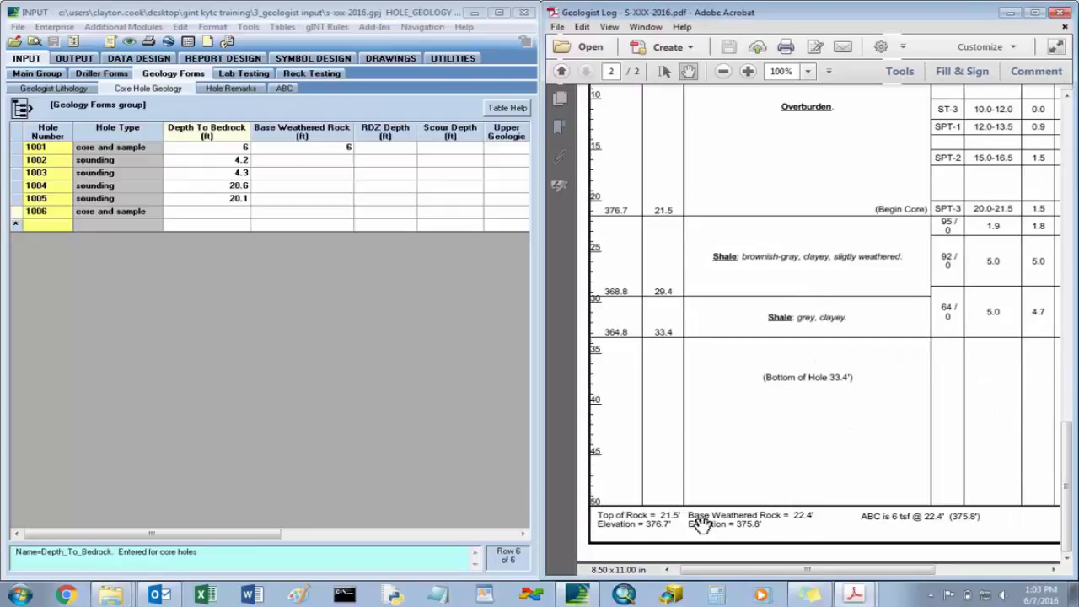
{"action": "left_click", "coordinate": [238, 217]}
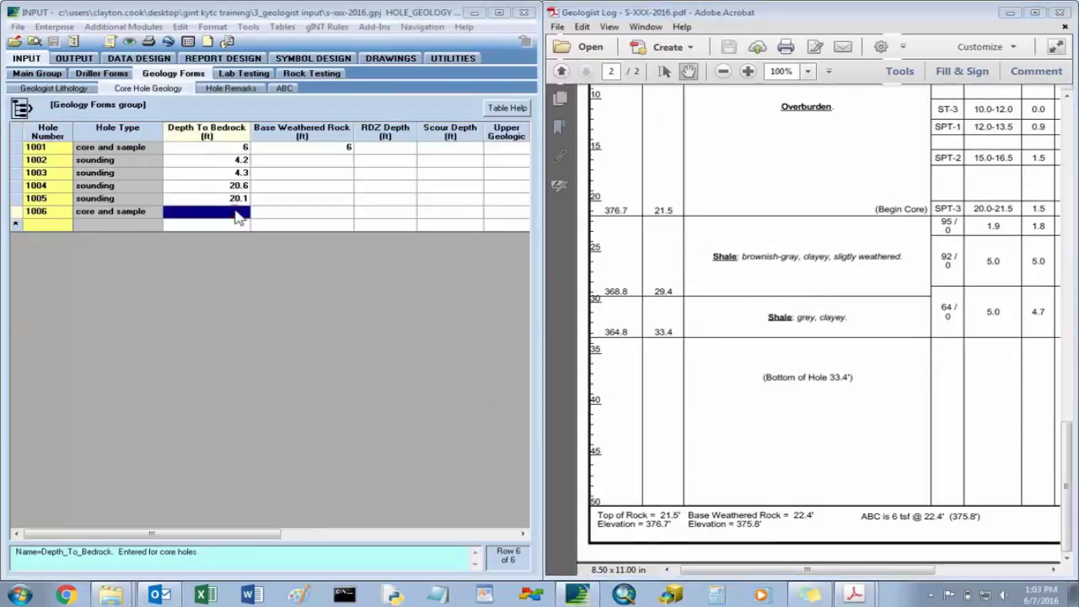
{"action": "type", "text": "21.5"}
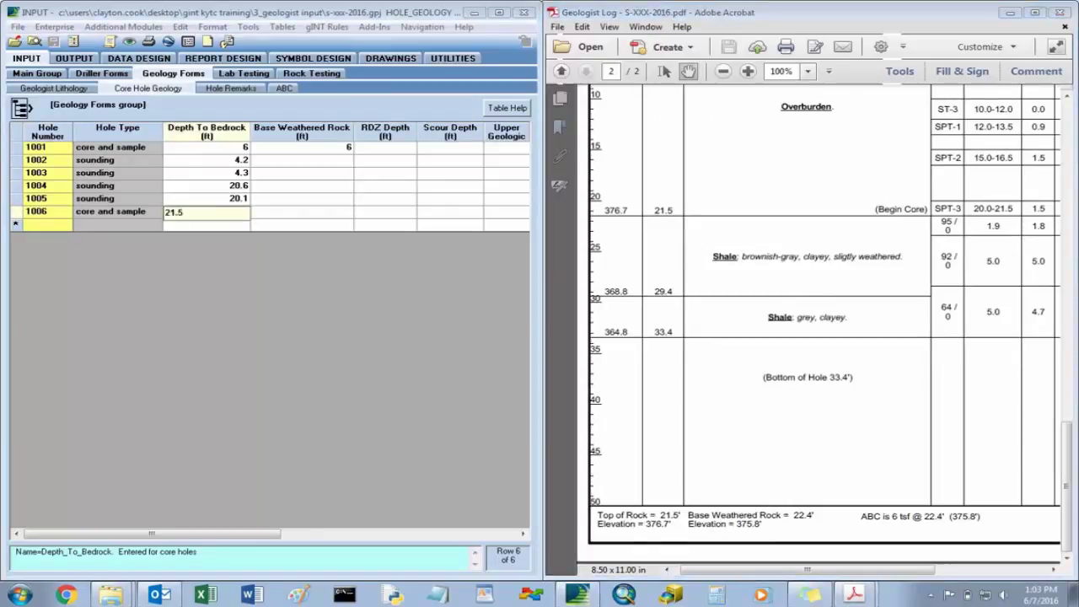
{"action": "key", "text": "Tab"}
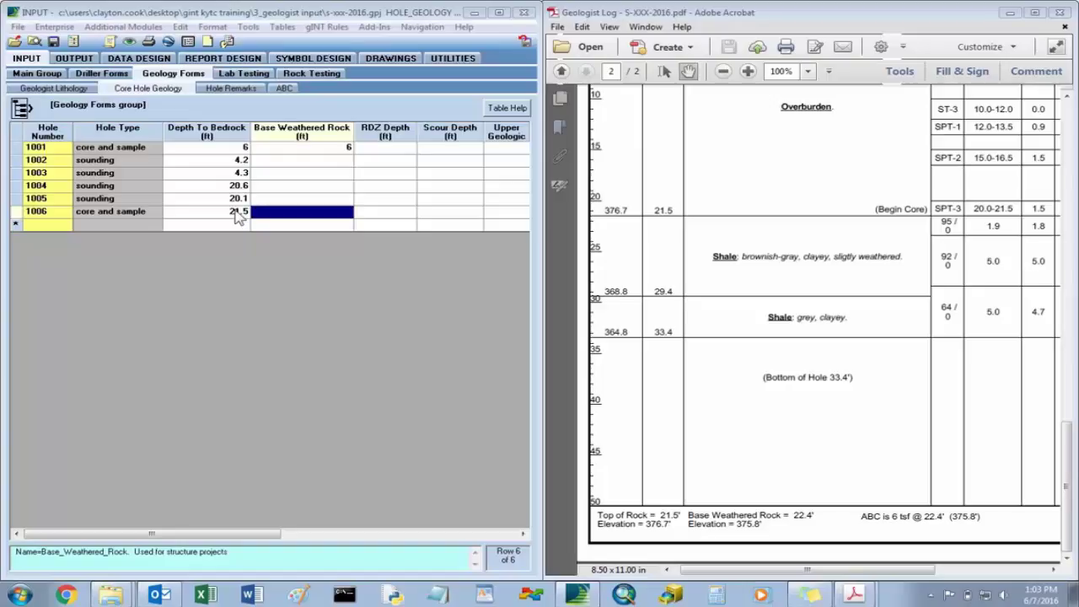
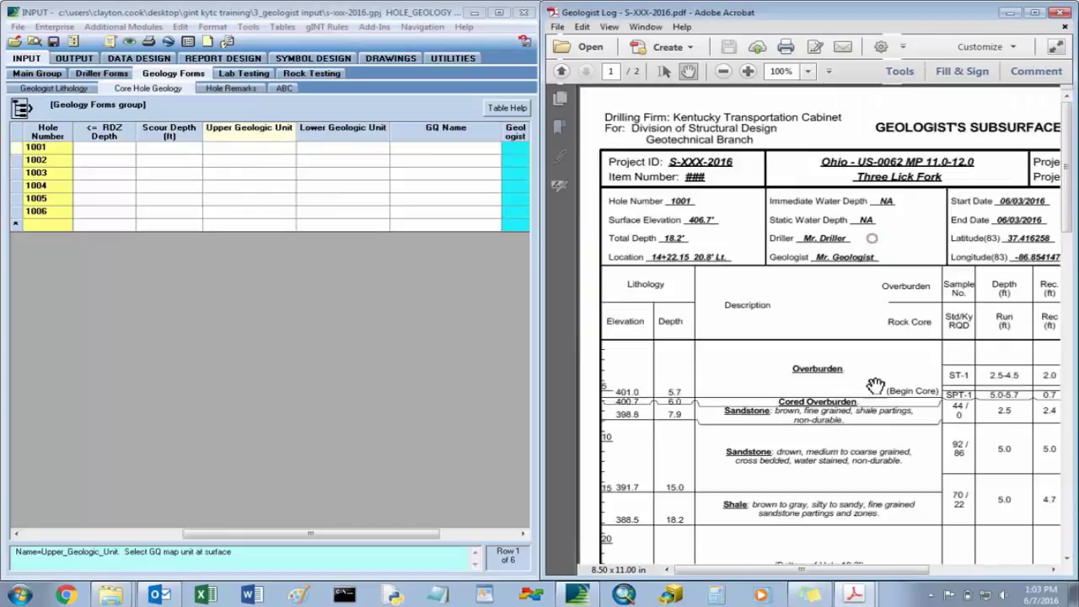
Find the formations noted at the end of hole 1001's log and set its upper geologic unit to Tradewater
{"action": "left_click_drag", "start_coordinate": [901, 404], "coordinate": [730, 304]}
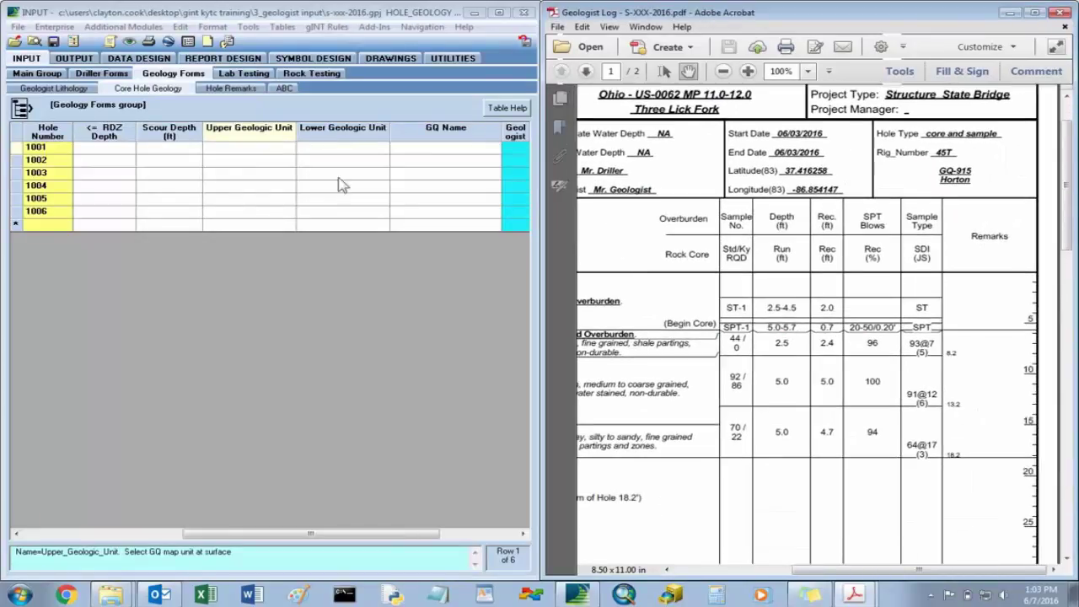
{"action": "scroll", "coordinate": [914, 405], "scroll_direction": "down", "scroll_amount": 8}
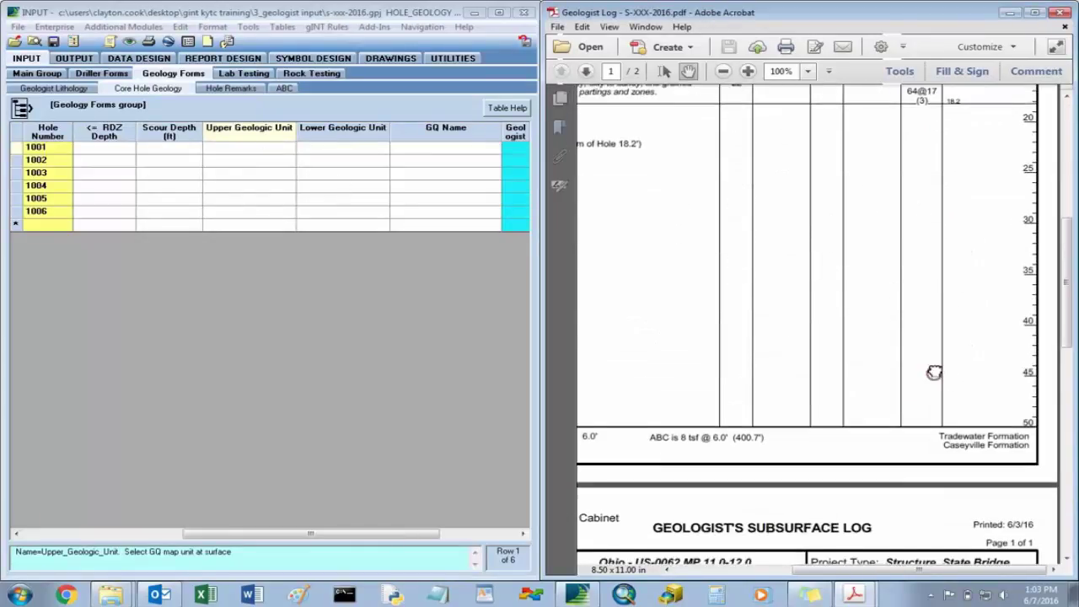
{"action": "scroll", "coordinate": [933, 384], "scroll_direction": "up", "scroll_amount": 1}
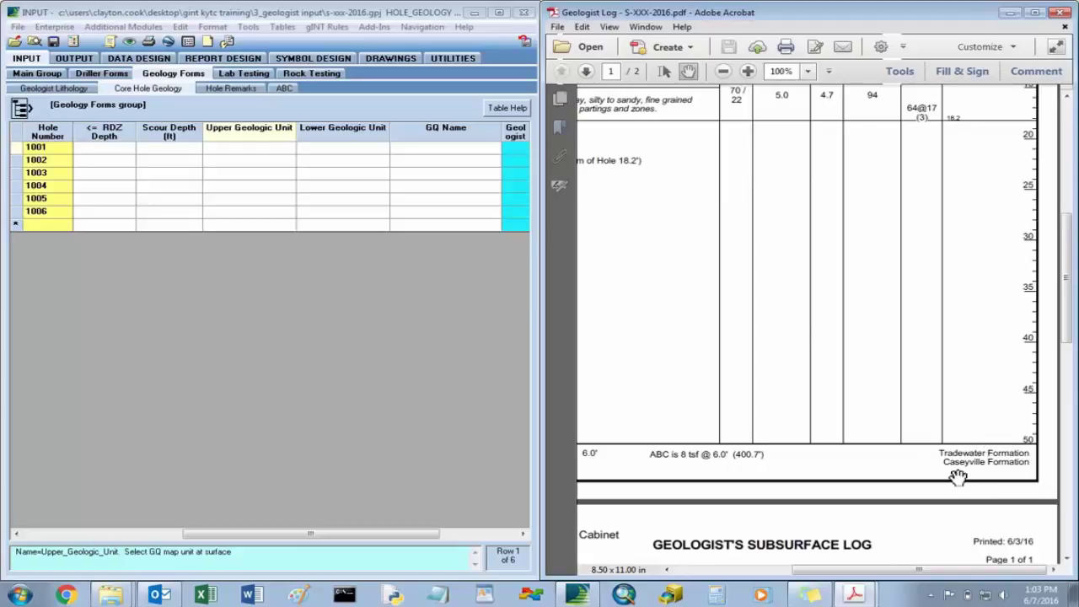
{"action": "left_click", "coordinate": [266, 149]}
{"action": "left_click", "coordinate": [289, 148]}
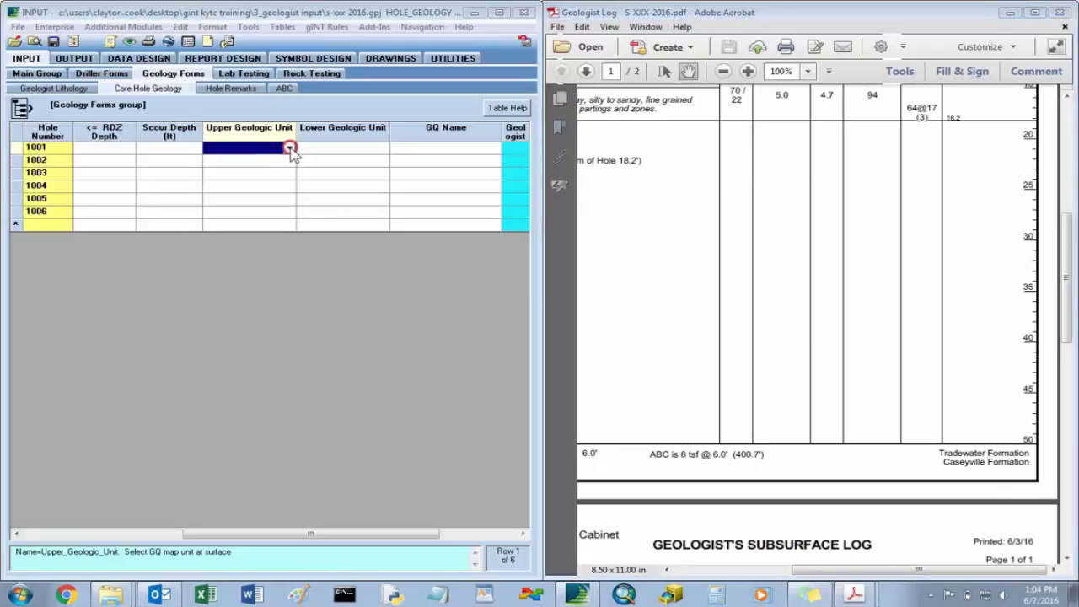
{"action": "left_click", "coordinate": [261, 148]}
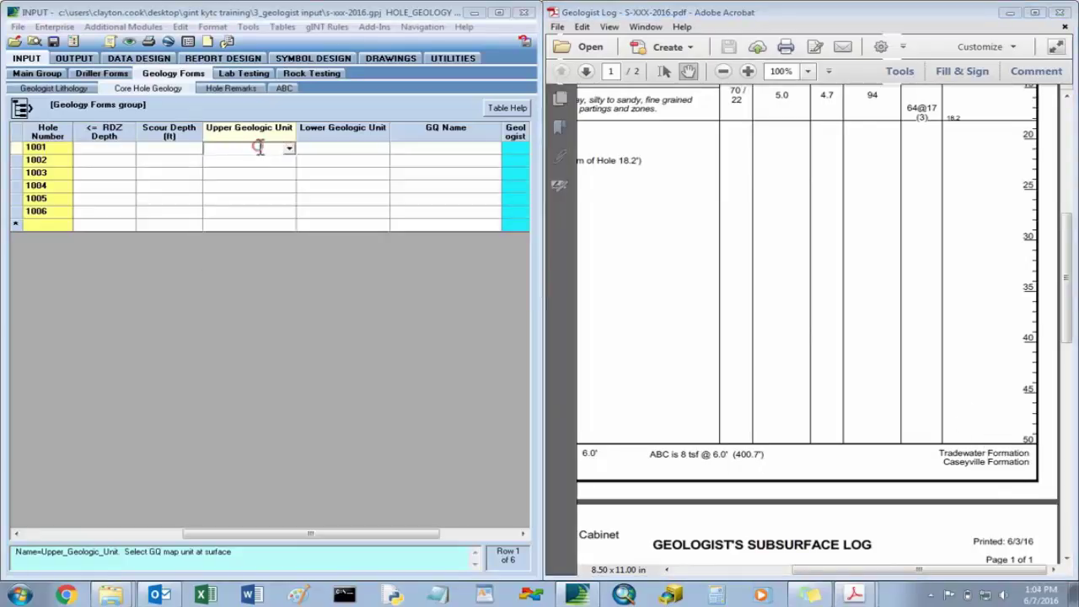
{"action": "type", "text": "Tra"}
{"action": "key", "text": "Tab"}
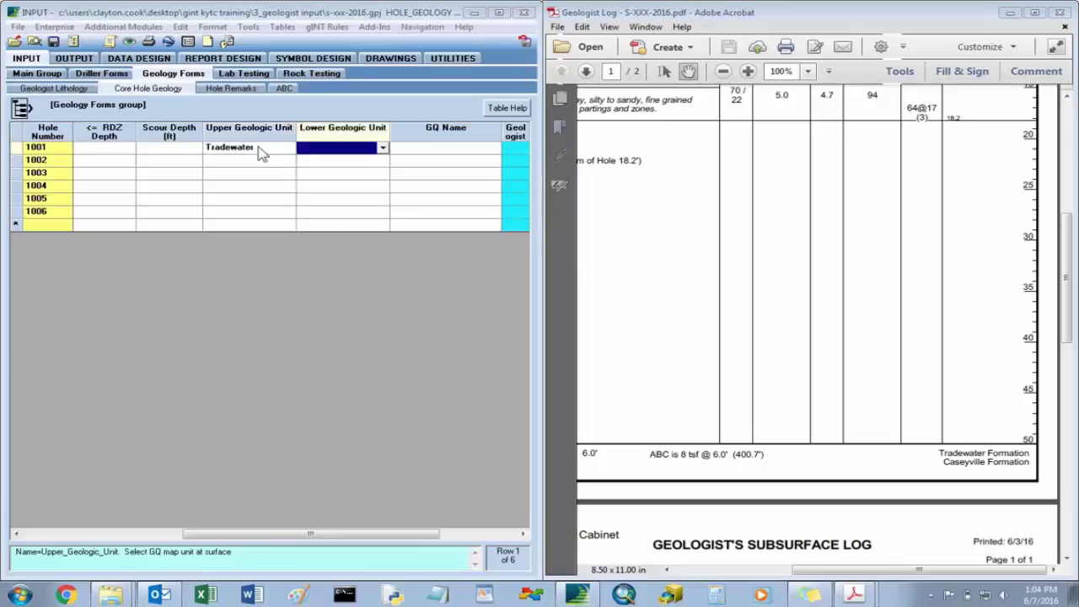
Set hole 1001's lower geologic unit to Caseyville Formation
{"action": "type", "text": "Ca"}
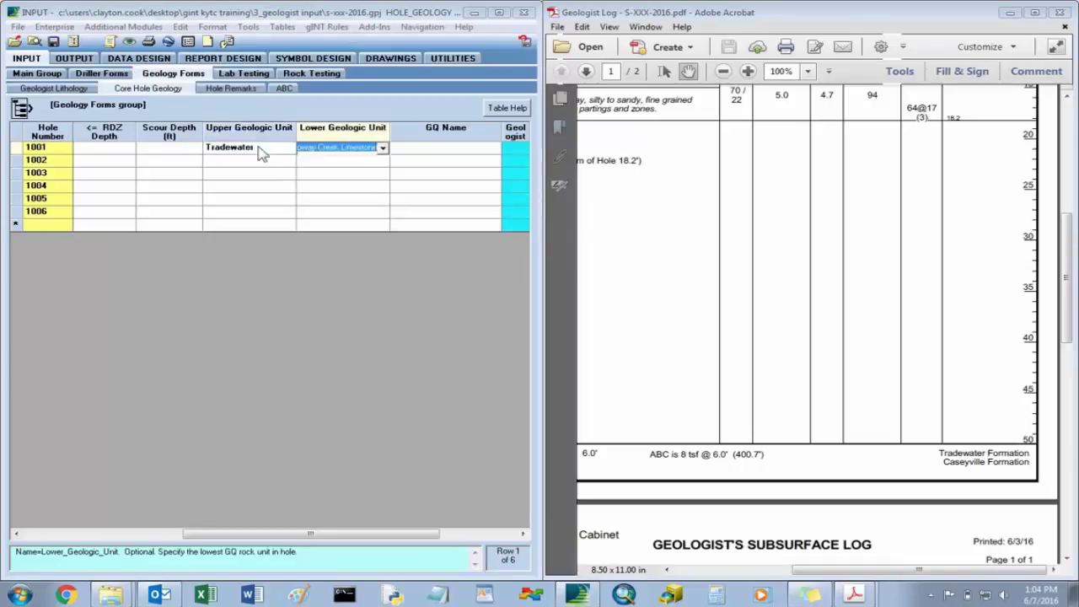
{"action": "type", "text": "se"}
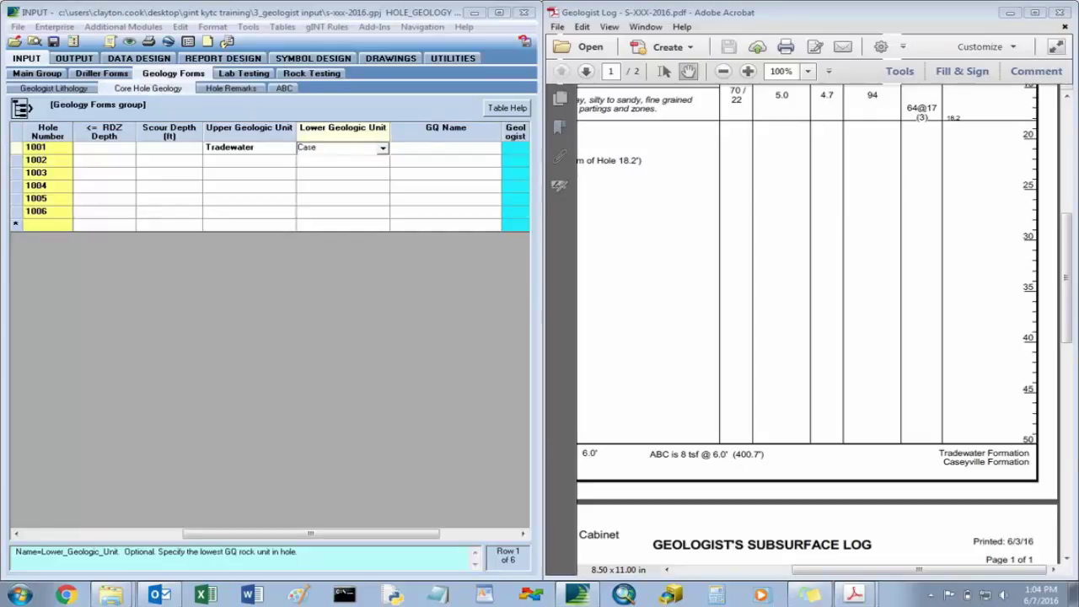
{"action": "type", "text": "yby"}
{"action": "key", "text": "Tab"}
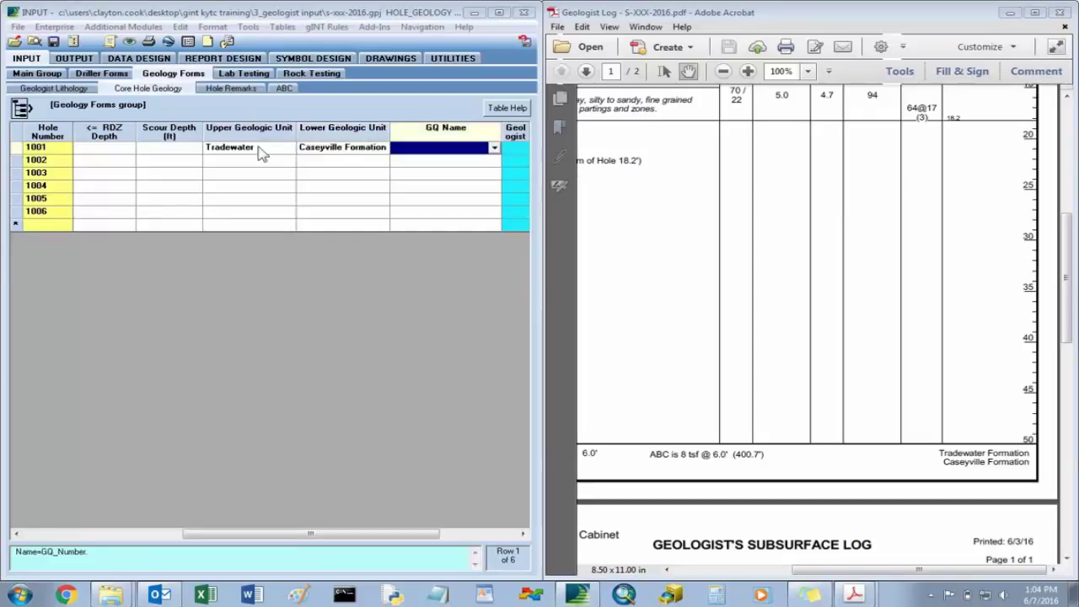
Look up the quadrangle in hole 1001's log header, set its GQ name to Horton, and fill in the geologist's name
{"action": "left_click", "coordinate": [958, 173]}
{"action": "scroll", "coordinate": [959, 174], "scroll_direction": "up", "scroll_amount": 10}
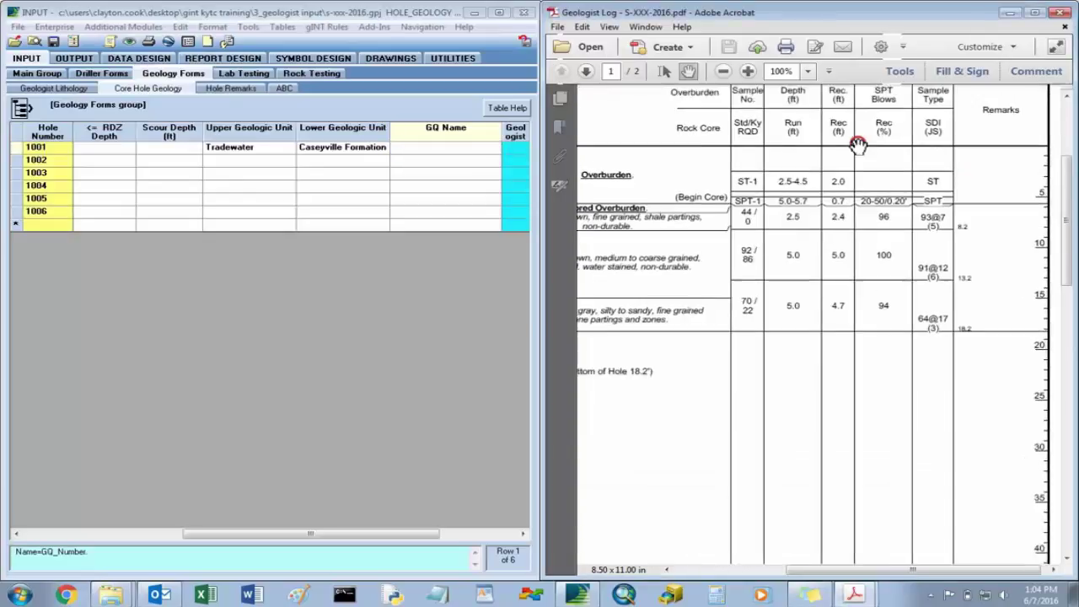
{"action": "left_click", "coordinate": [447, 151]}
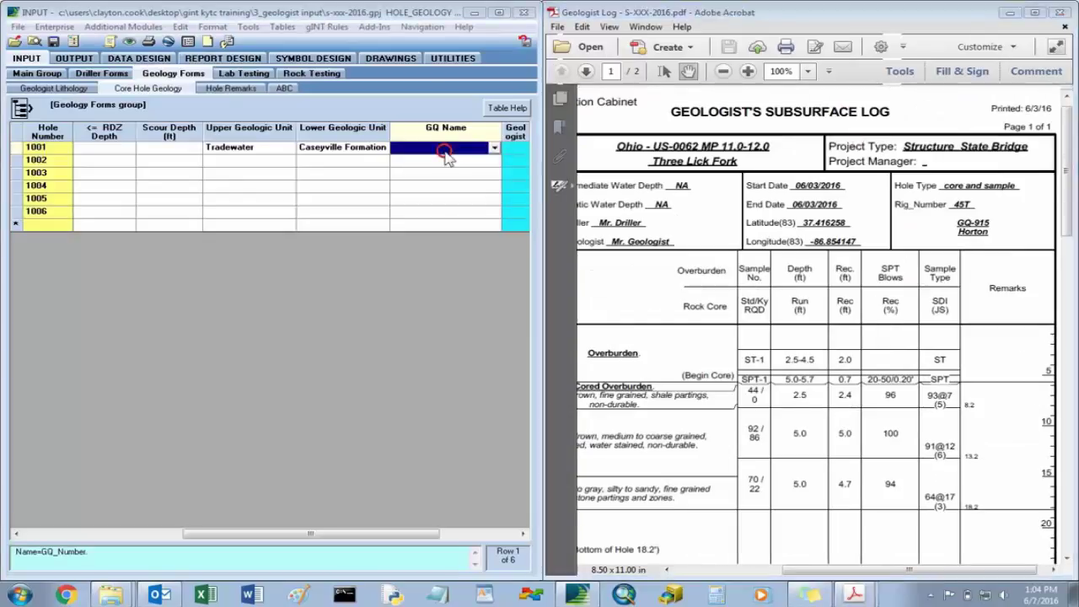
{"action": "type", "text": "Horton"}
{"action": "key", "text": "Tab"}
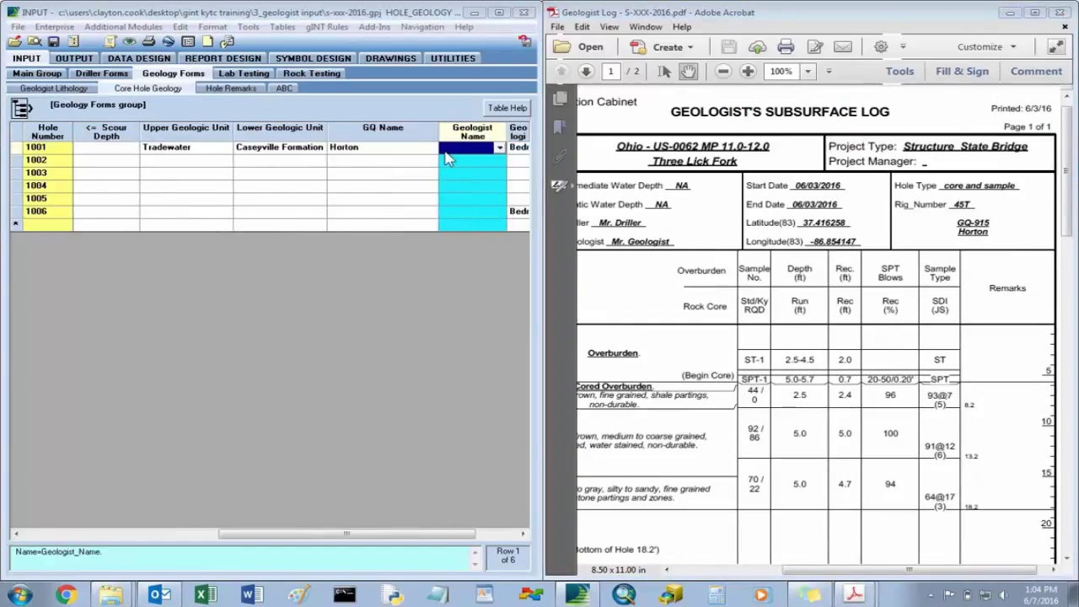
{"action": "type", "text": "Mr. Geologist"}
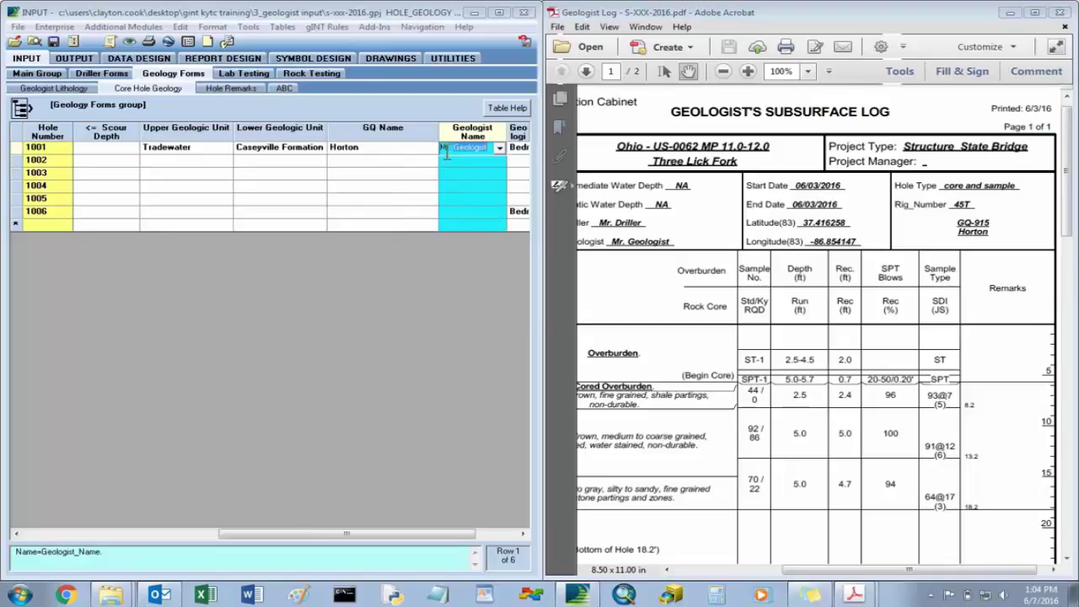
{"action": "key", "text": "Tab"}
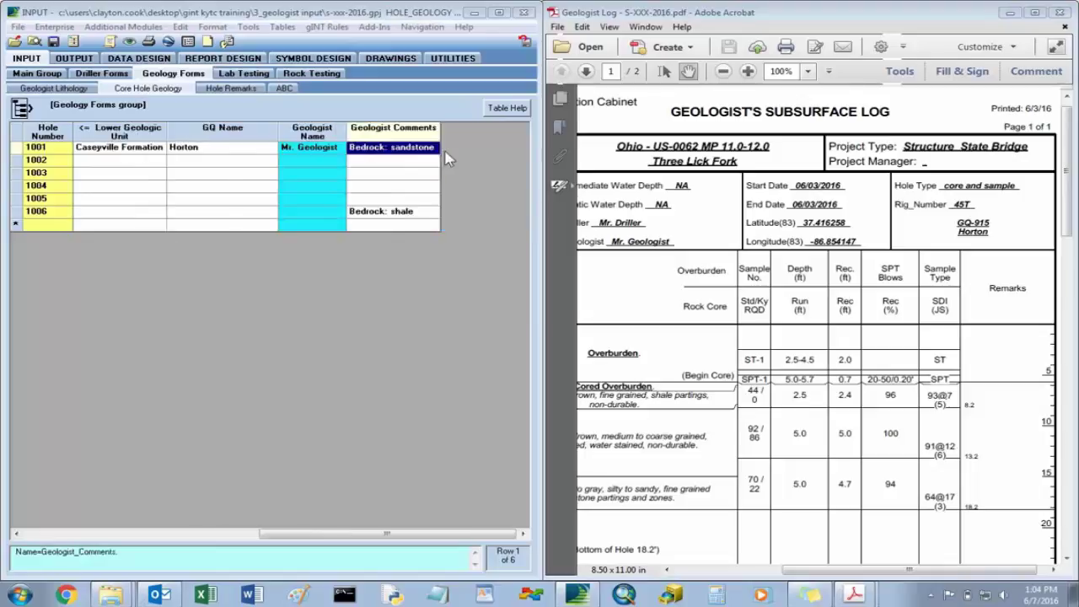
Review hole 1006's Core Hole Geology entries for base weathered rock, RDZ depth and scour depth
{"action": "key", "text": "Tab"}
{"action": "key", "text": "shift+Tab"}
{"action": "left_click", "coordinate": [129, 214]}
{"action": "key", "text": "shift+Tab"}
{"action": "key", "text": "shift+Tab"}
{"action": "key", "text": "shift+Tab"}
{"action": "key", "text": "shift+Tab"}
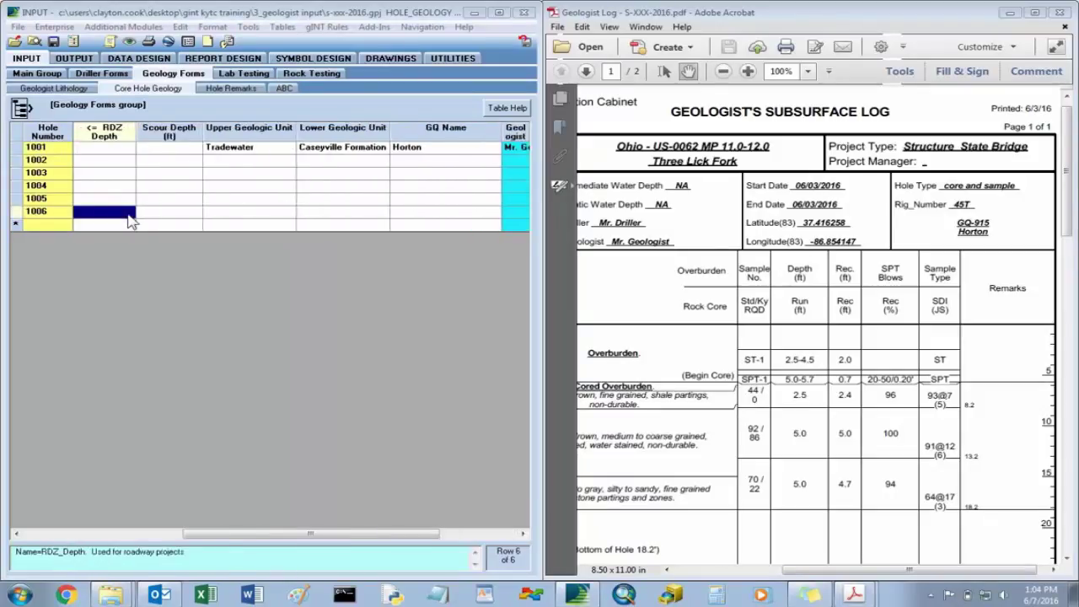
{"action": "key", "text": "Tab"}
{"action": "key", "text": "Tab"}
{"action": "key", "text": "Tab"}
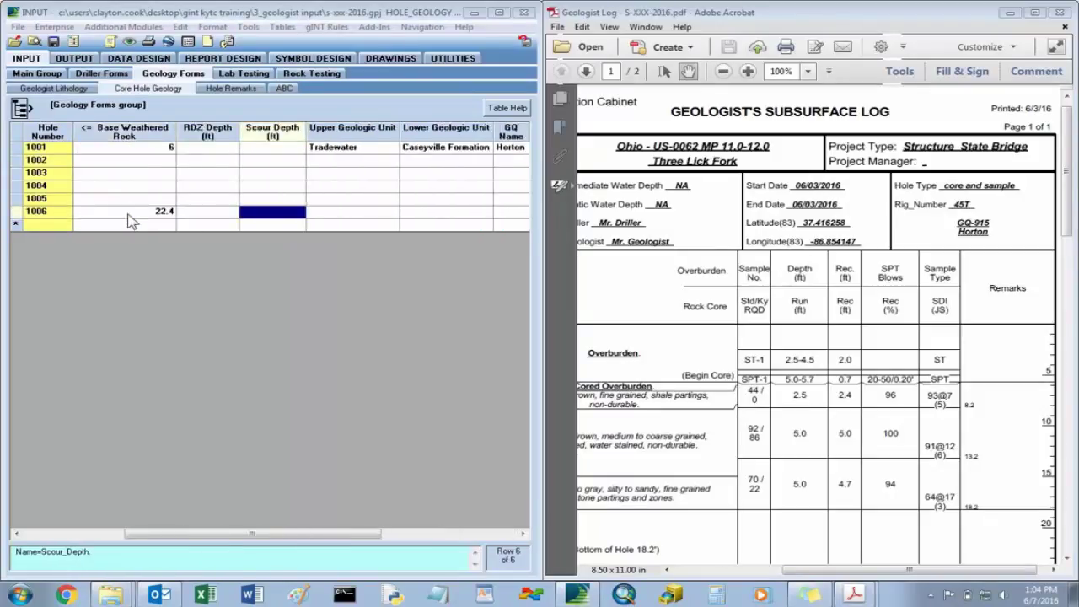
Find the formations noted at the end of hole 1006's log and set its upper geologic unit to Tradewater
{"action": "left_click", "coordinate": [924, 354]}
{"action": "scroll", "coordinate": [928, 388], "scroll_direction": "down", "scroll_amount": 10}
{"action": "scroll", "coordinate": [930, 409], "scroll_direction": "down", "scroll_amount": 15}
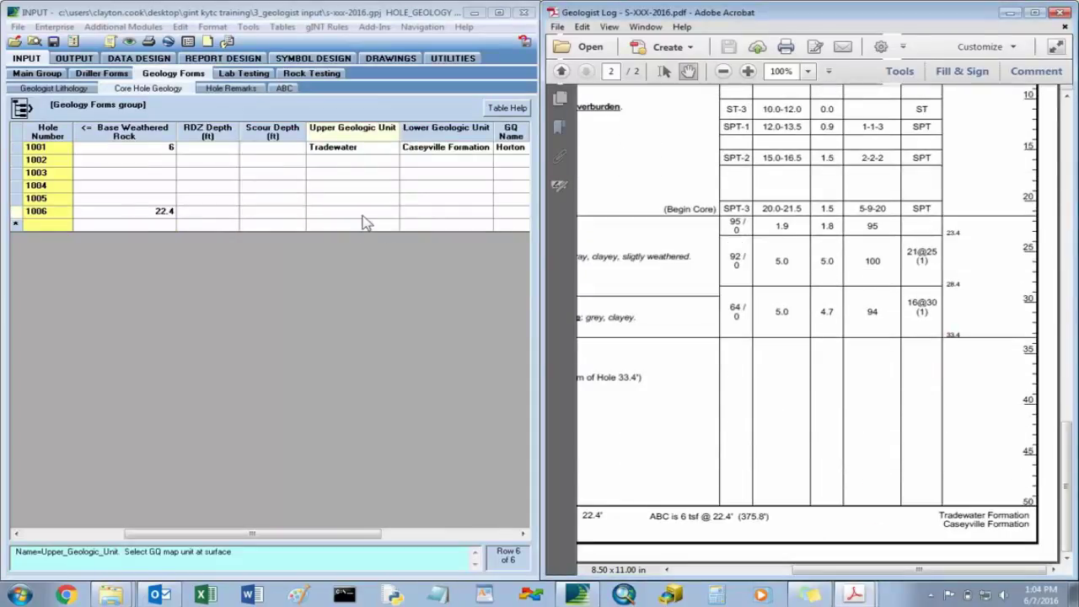
{"action": "left_click", "coordinate": [336, 218]}
{"action": "type", "text": "Tra"}
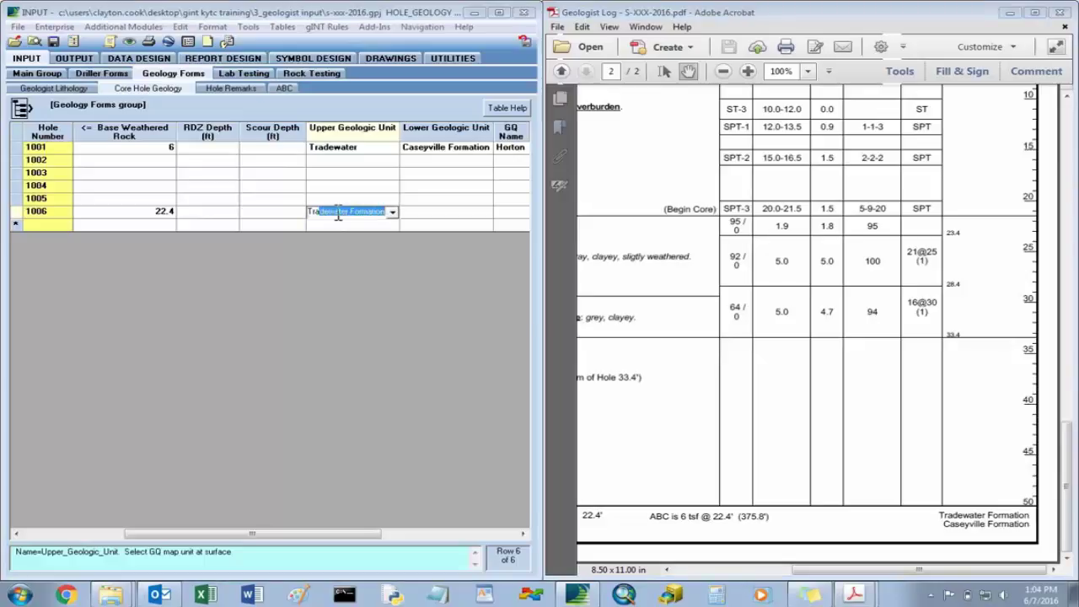
{"action": "type", "text": "de"}
{"action": "key", "text": "Tab"}
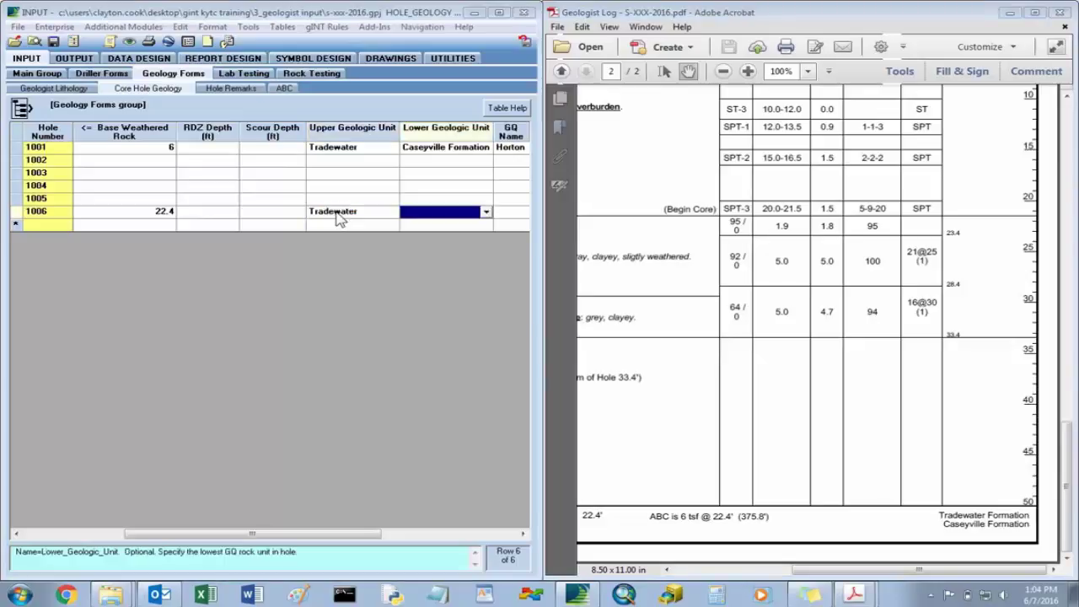
Set hole 1006's lower geologic unit to Caseyville Formation and its GQ name to Horton
{"action": "type", "text": "Cas"}
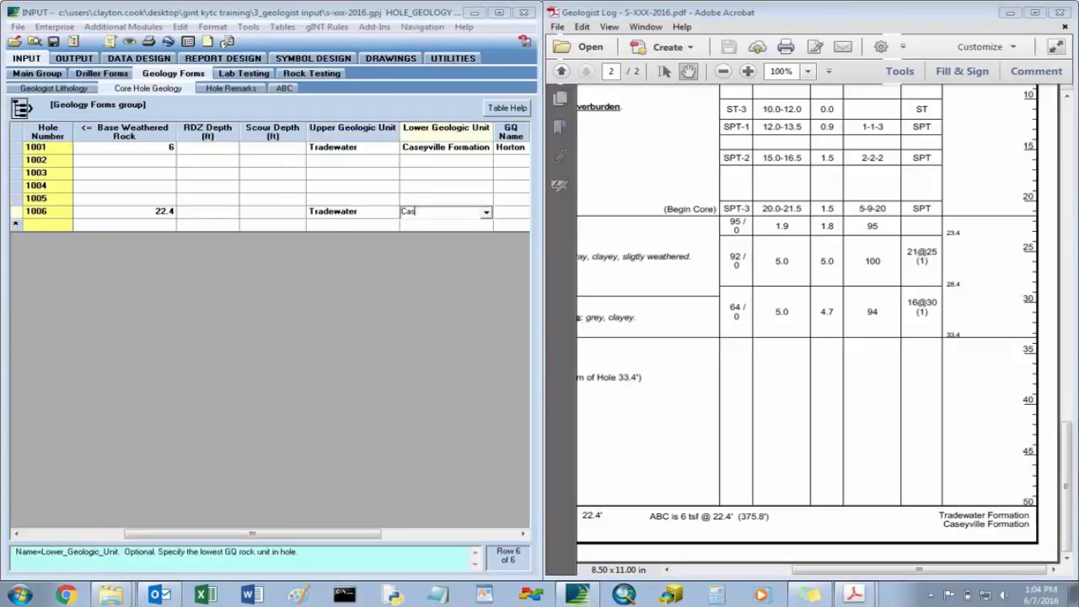
{"action": "type", "text": "4eeyville Formation"}
{"action": "key", "text": "Tab"}
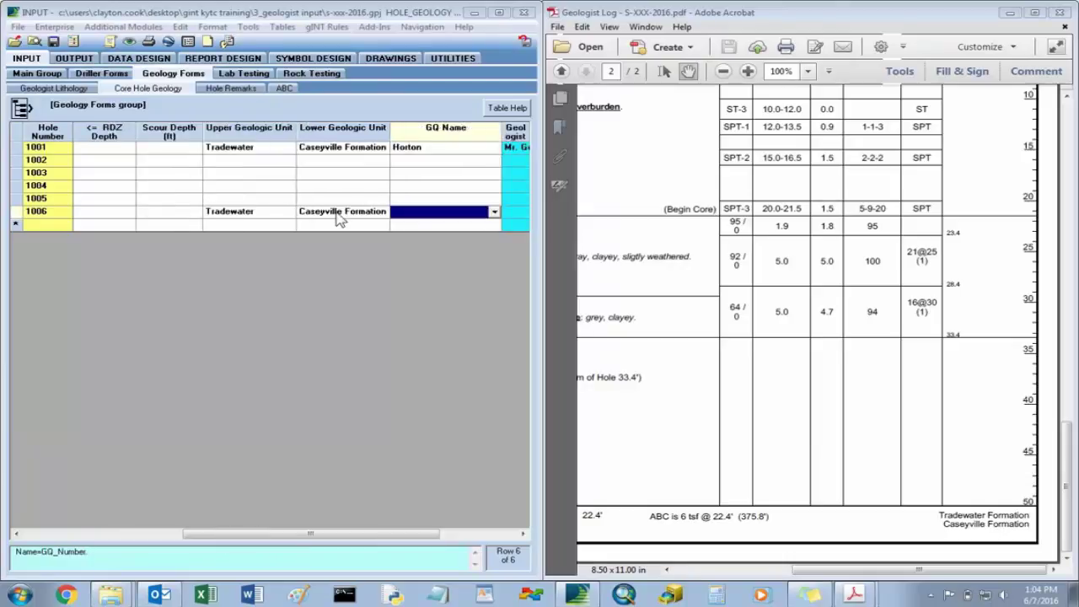
{"action": "type", "text": "Horto"}
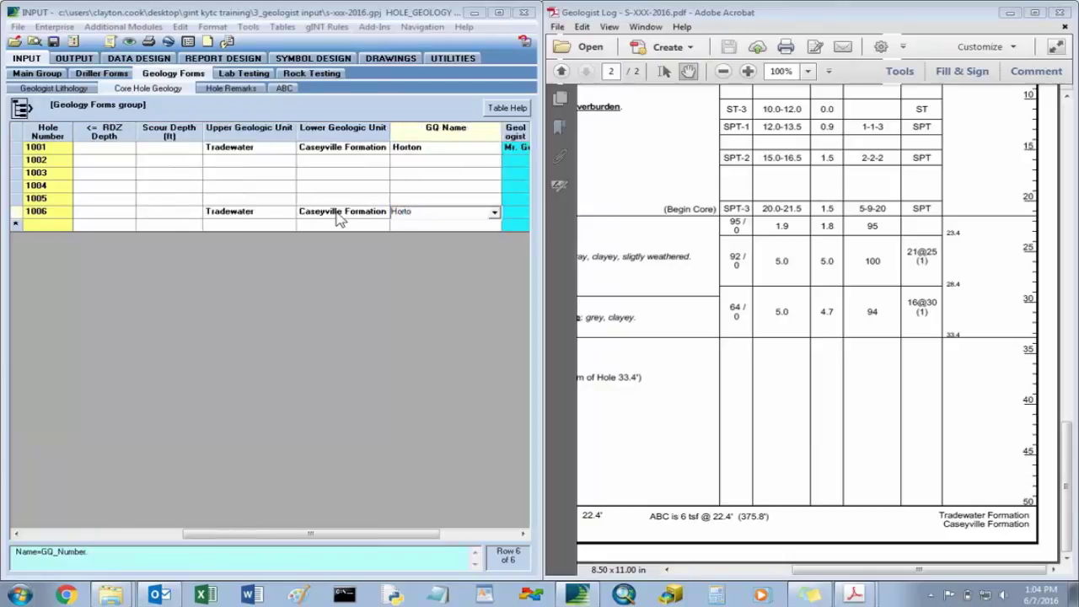
{"action": "type", "text": "n"}
{"action": "key", "text": "Tab"}
Fill in hole 1006's geologist name and save the Core Hole Geology entries
{"action": "type", "text": "M"}
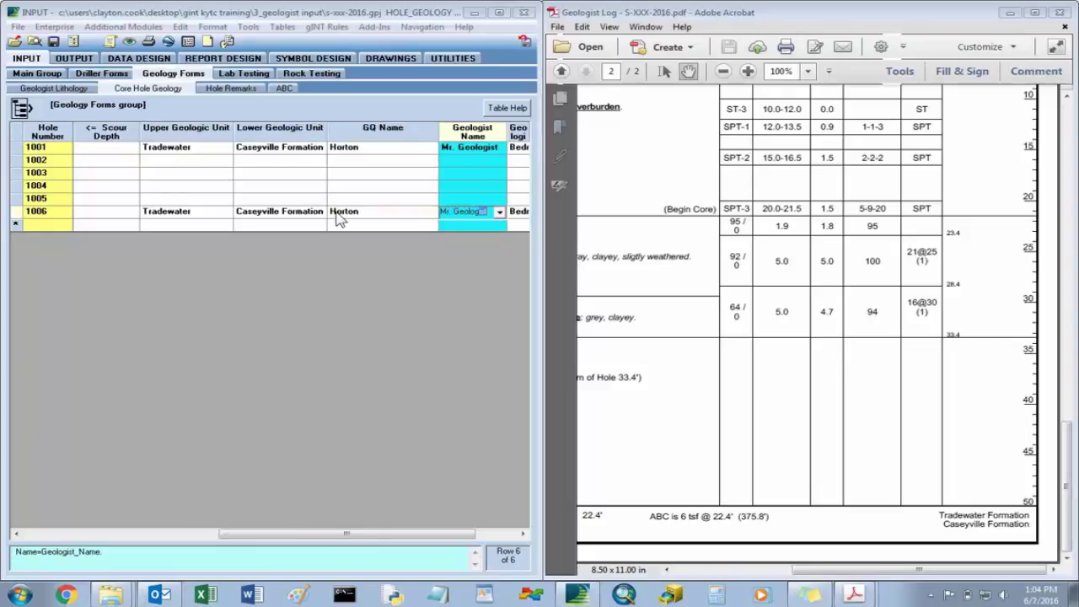
{"action": "key", "text": "Tab"}
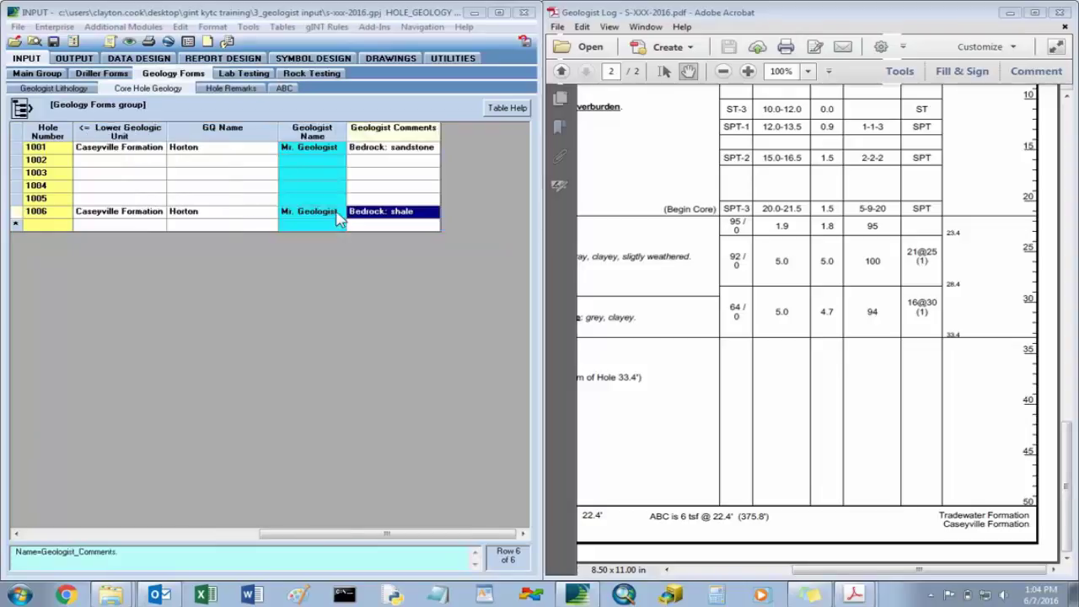
{"action": "key", "text": "shift+Tab"}
{"action": "key", "text": "shift+Tab"}
{"action": "key", "text": "shift+Tab"}
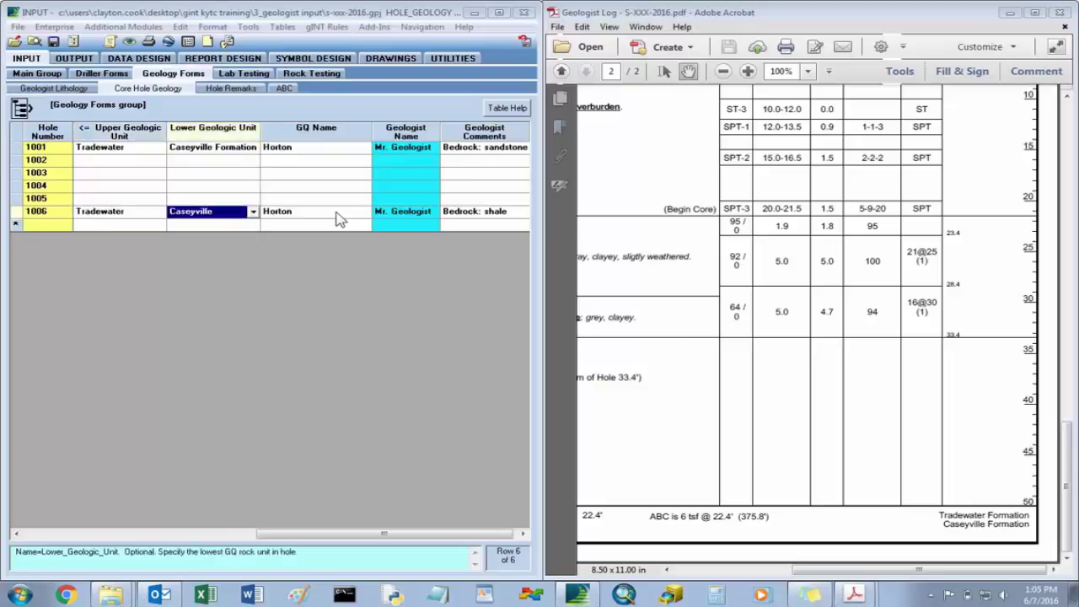
{"action": "left_click", "coordinate": [53, 41]}
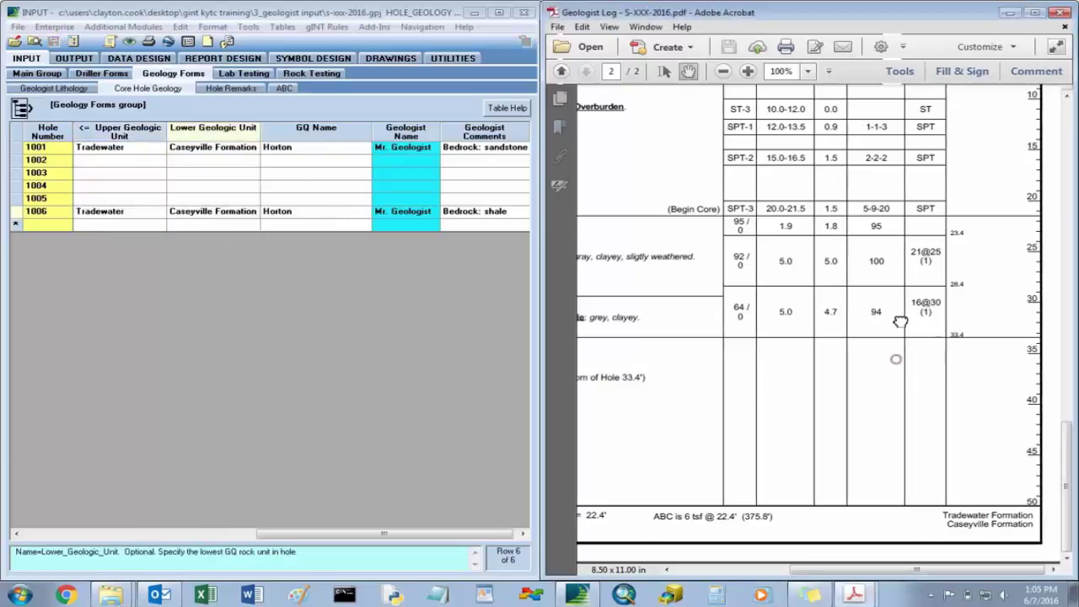
Check hole 1006's remarks table and find the ABC note at the end of its log
{"action": "left_click", "coordinate": [899, 361]}
{"action": "left_click_drag", "start_coordinate": [730, 287], "coordinate": [845, 283]}
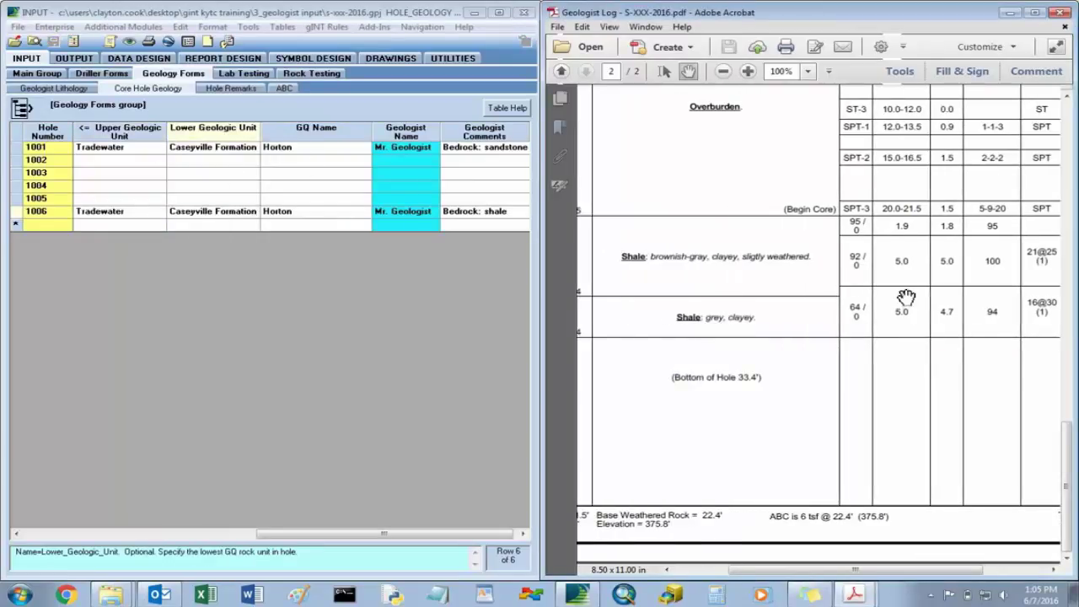
{"action": "left_click_drag", "start_coordinate": [754, 301], "coordinate": [857, 297]}
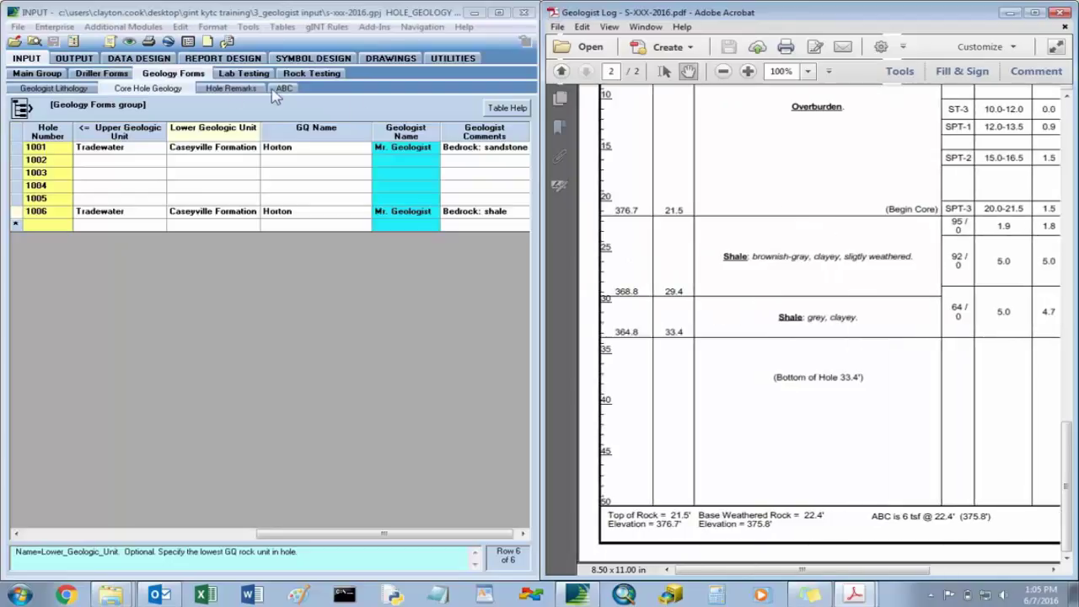
{"action": "left_click", "coordinate": [234, 89]}
{"action": "left_click_drag", "start_coordinate": [970, 245], "coordinate": [971, 193]}
{"action": "left_click_drag", "start_coordinate": [818, 314], "coordinate": [868, 313]}
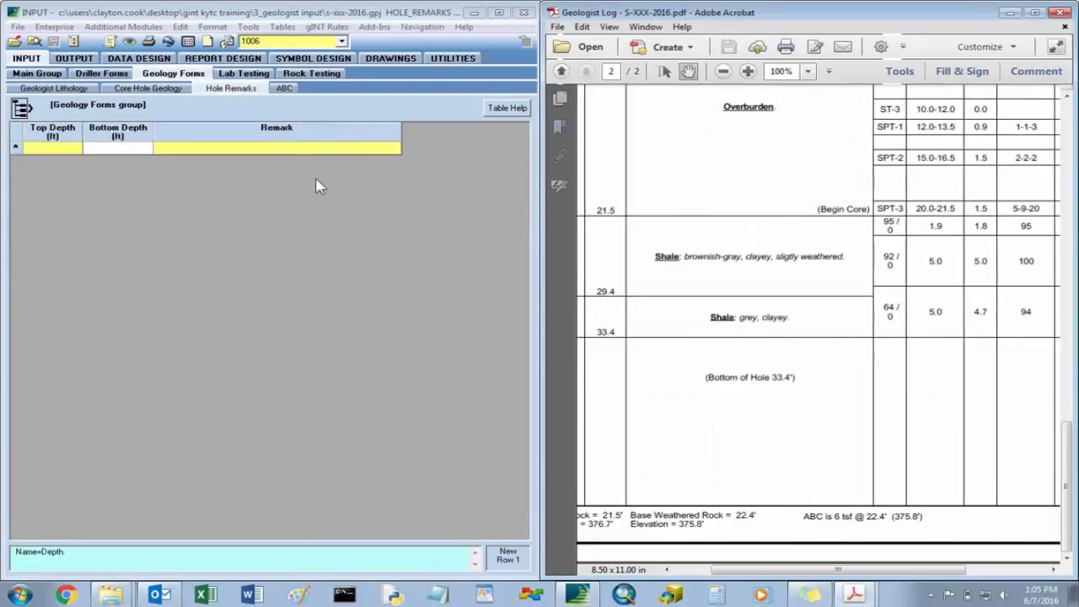
Record an ABC of 6 tsf at a depth of 22.4 ft for hole 1006 and save it
{"action": "left_click", "coordinate": [285, 88]}
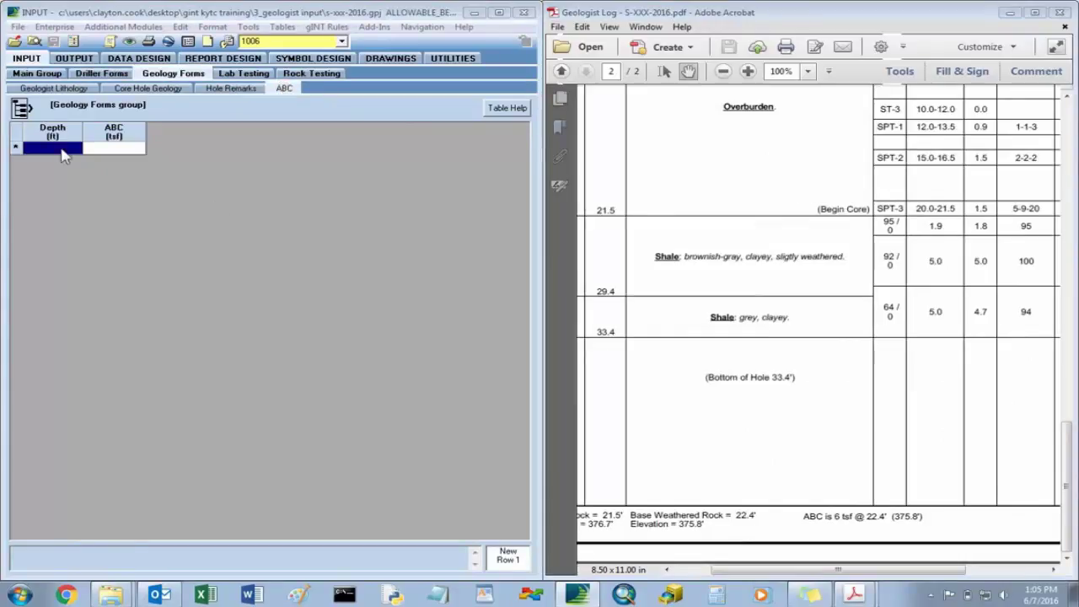
{"action": "type", "text": "6"}
{"action": "key", "text": "Tab"}
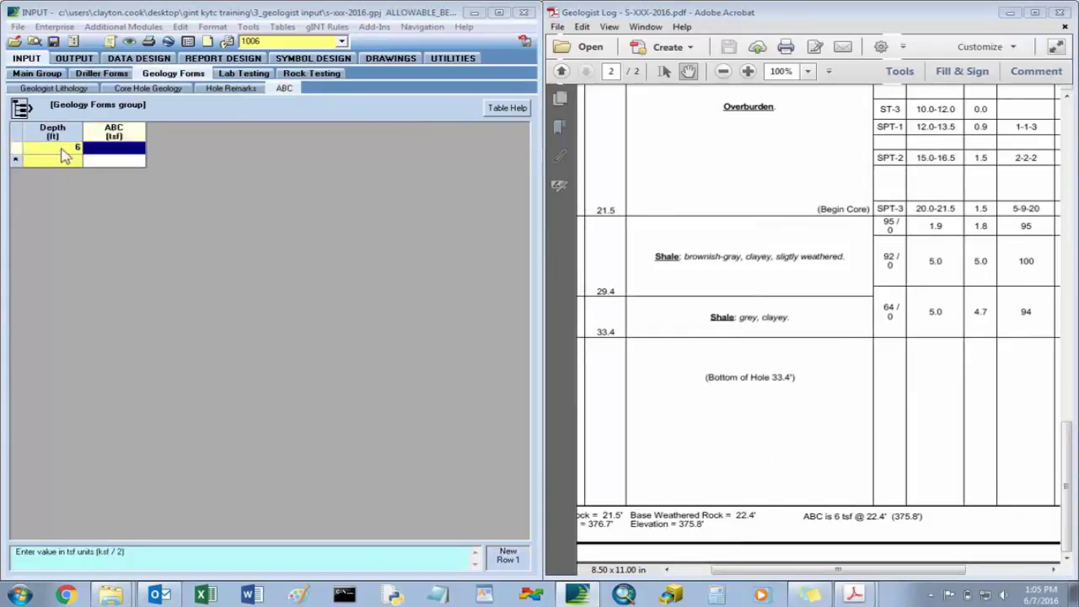
{"action": "left_click", "coordinate": [61, 150]}
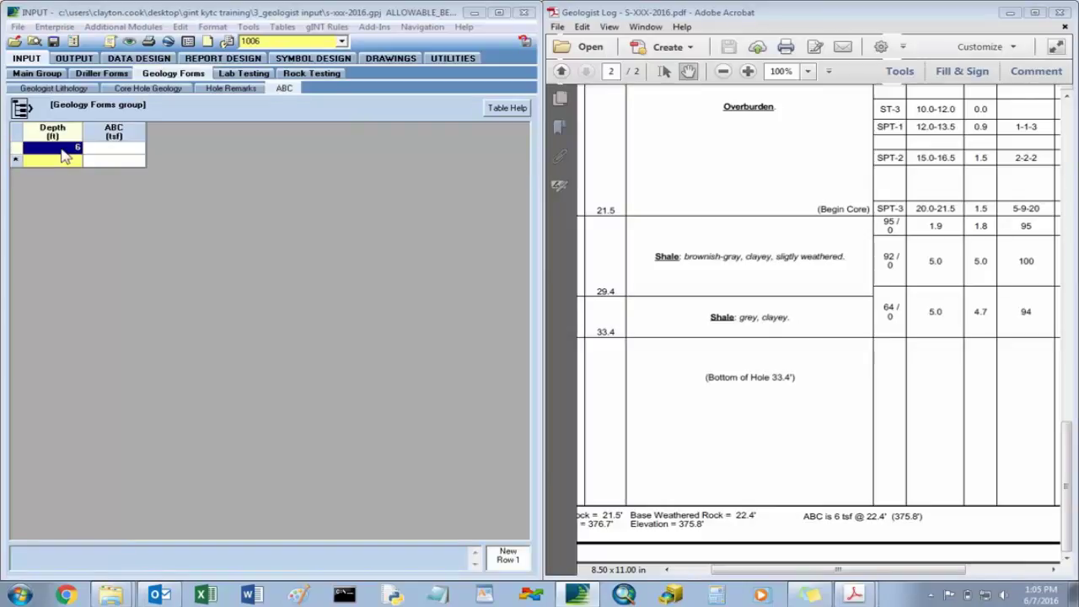
{"action": "type", "text": "22.4"}
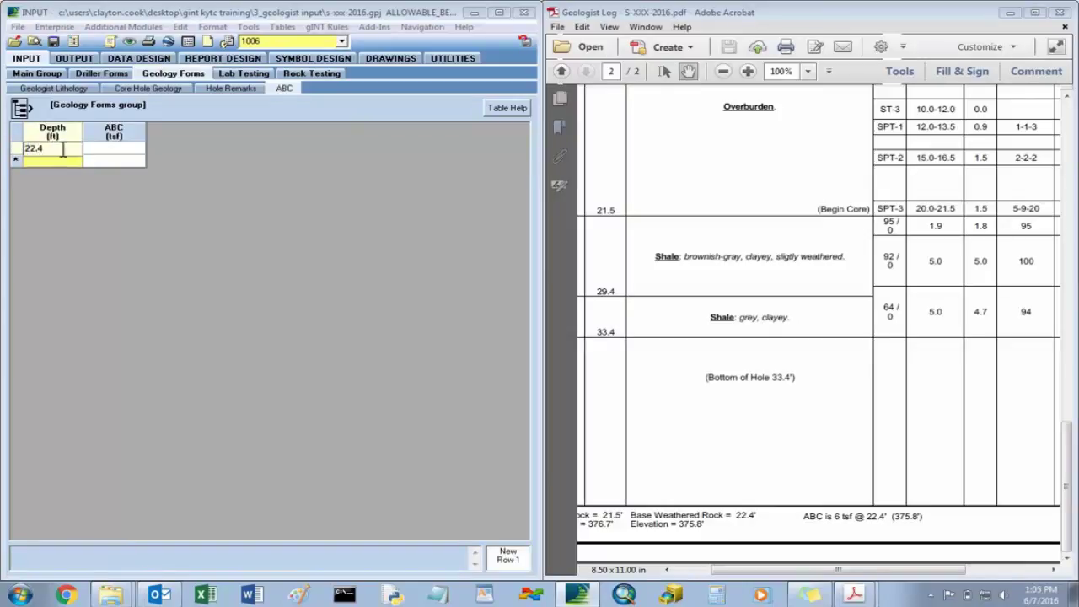
{"action": "key", "text": "Tab"}
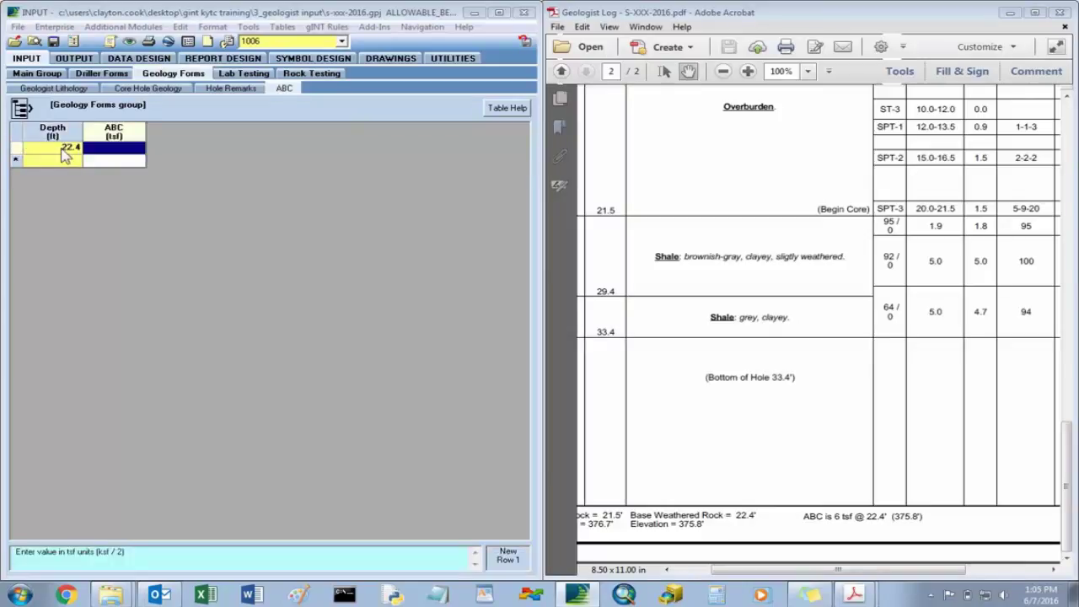
{"action": "type", "text": "6"}
{"action": "left_click", "coordinate": [63, 150]}
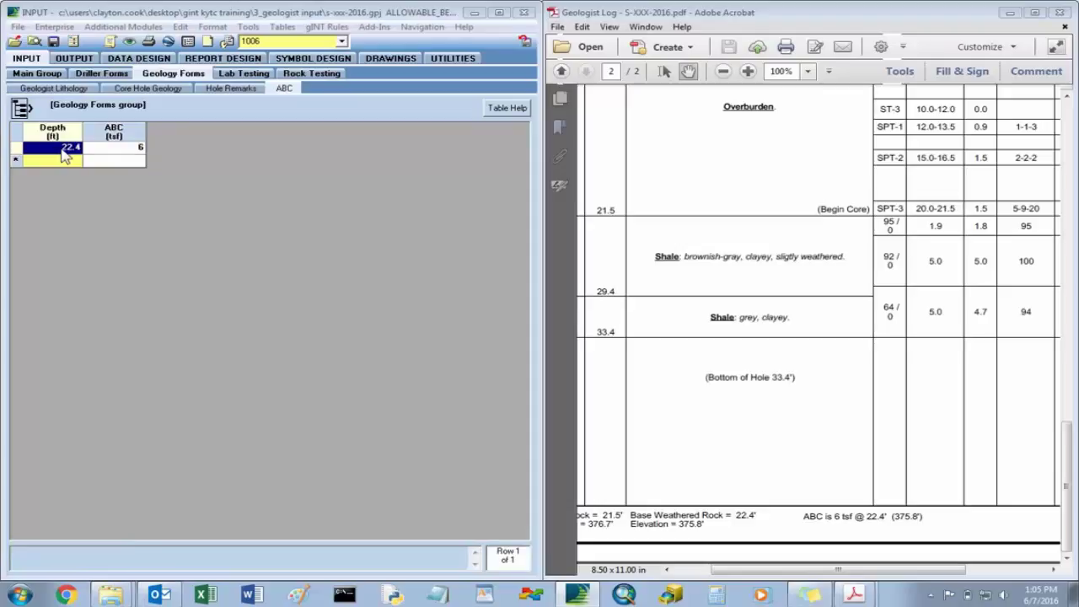
{"action": "left_click", "coordinate": [53, 41]}
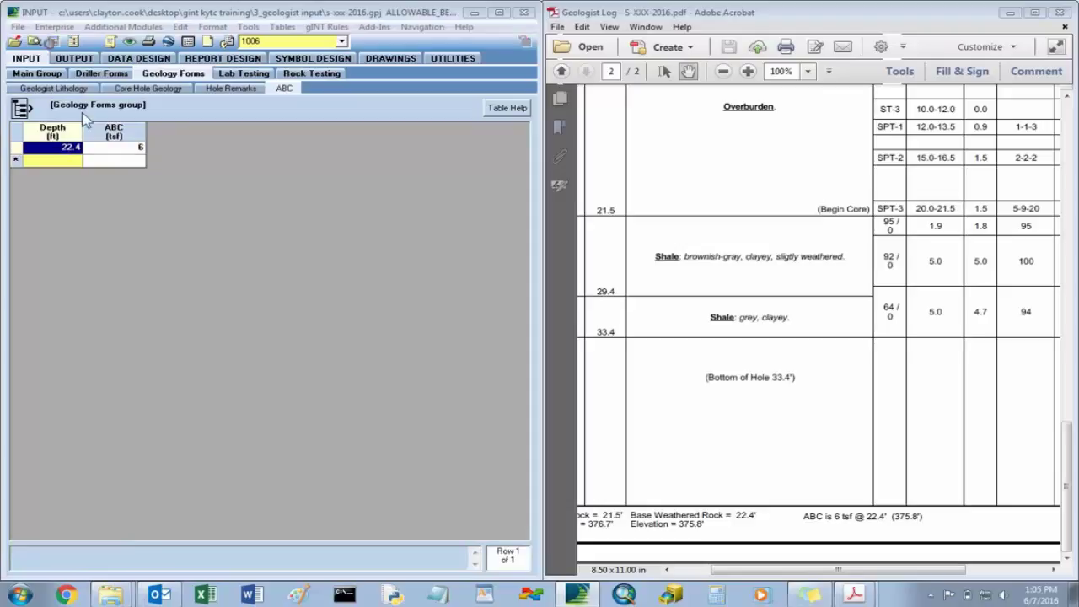
Compare hole 1001's ABC and geologist lithology entries with its page in the log
{"action": "left_click", "coordinate": [341, 41]}
{"action": "left_click", "coordinate": [313, 58]}
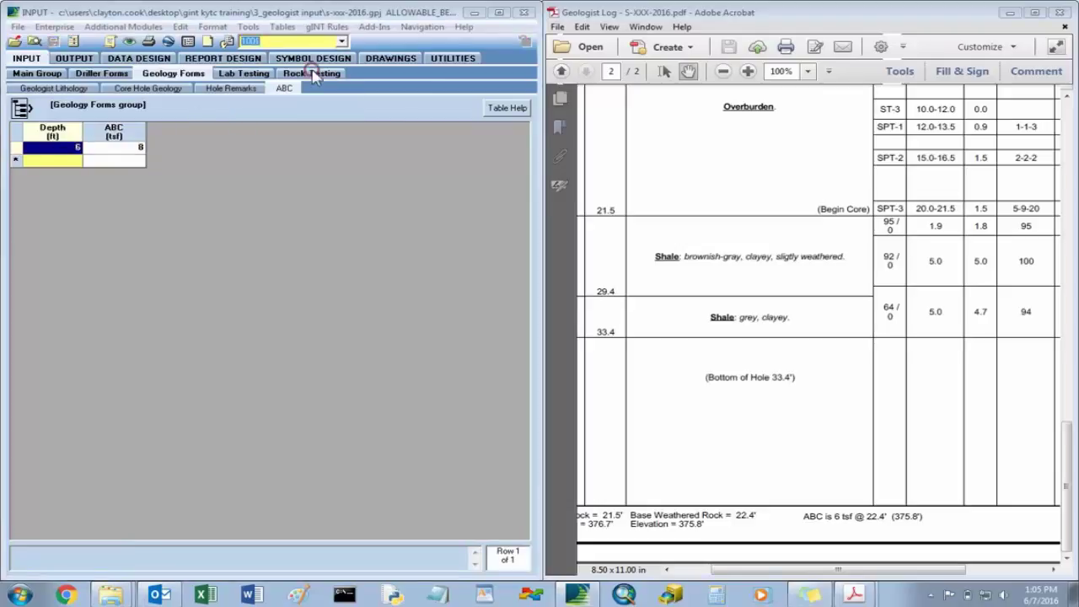
{"action": "left_click", "coordinate": [785, 187]}
{"action": "scroll", "coordinate": [785, 187], "scroll_direction": "up", "scroll_amount": 10}
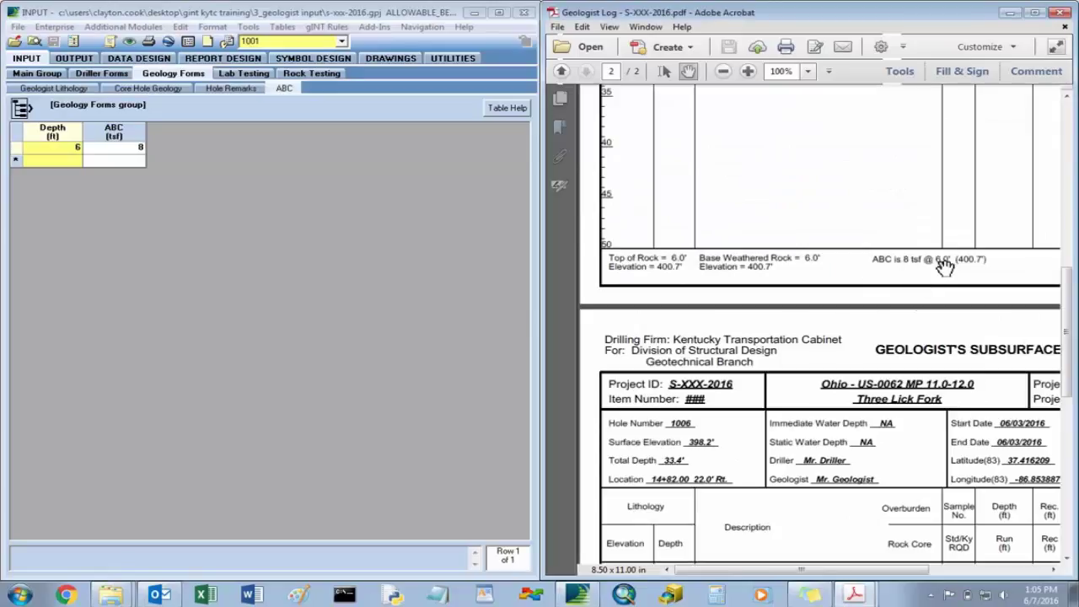
{"action": "left_click", "coordinate": [67, 90]}
{"action": "scroll", "coordinate": [868, 233], "scroll_direction": "up", "scroll_amount": 15}
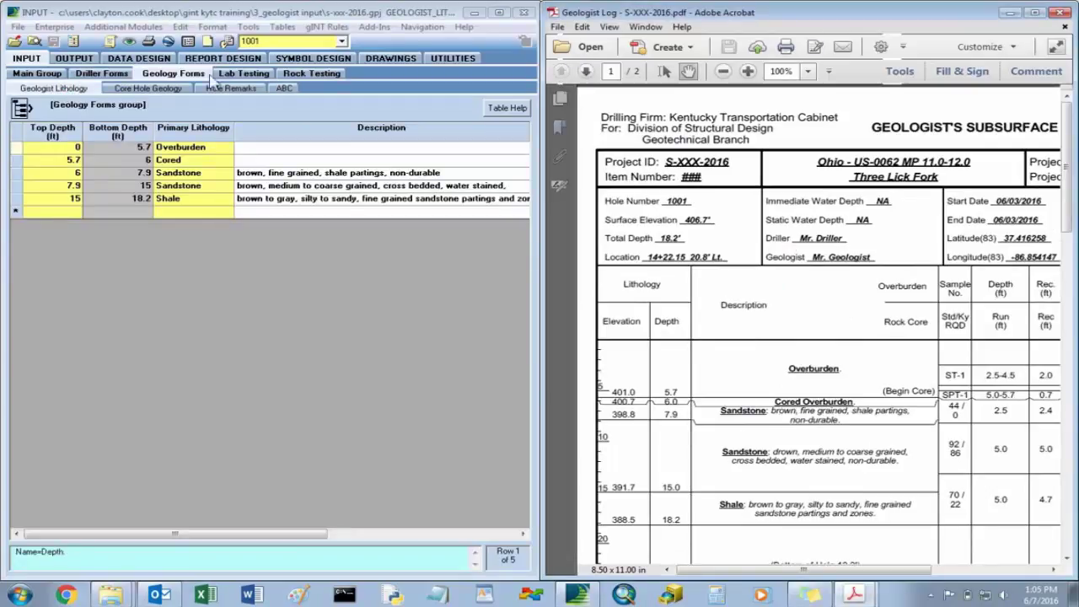
Examine hole 1001's core runs, including the geologist recovery and KY RQD columns, alongside the log's rock core data
{"action": "left_click", "coordinate": [102, 75]}
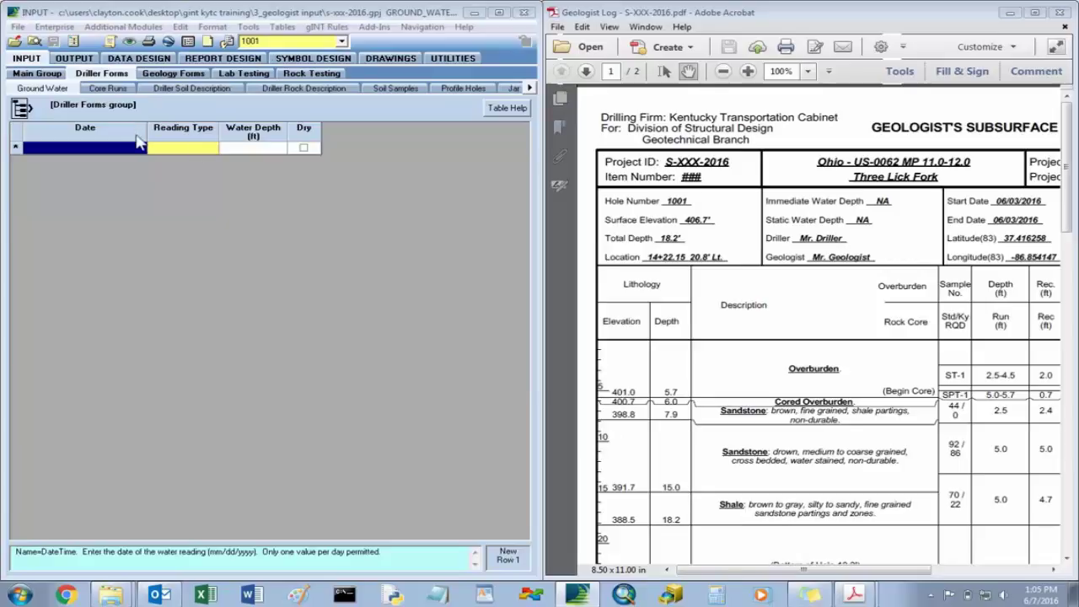
{"action": "left_click", "coordinate": [107, 89]}
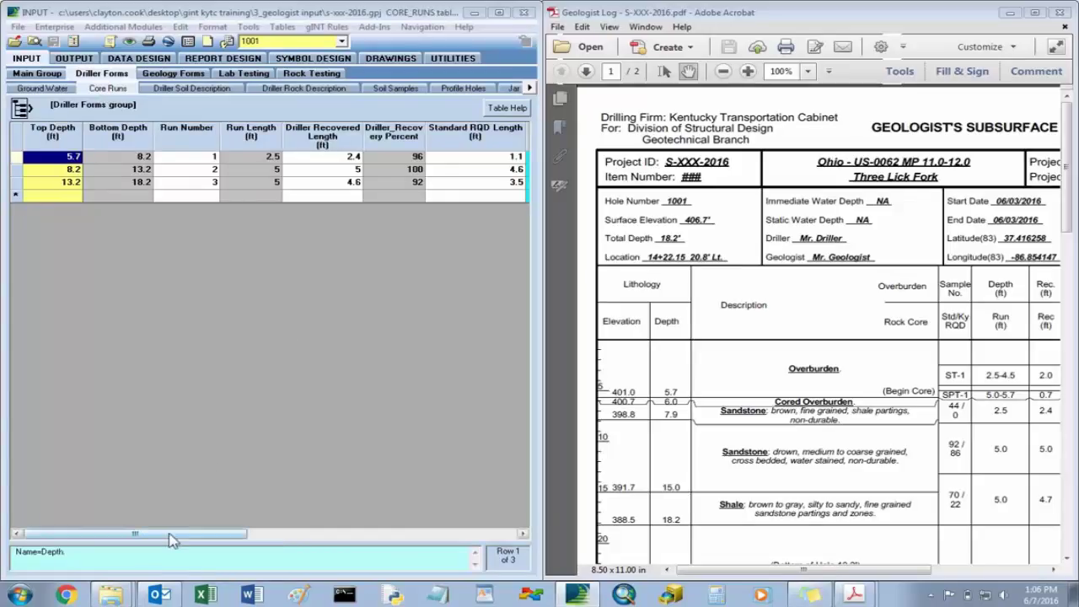
{"action": "left_click_drag", "start_coordinate": [169, 534], "coordinate": [289, 536]}
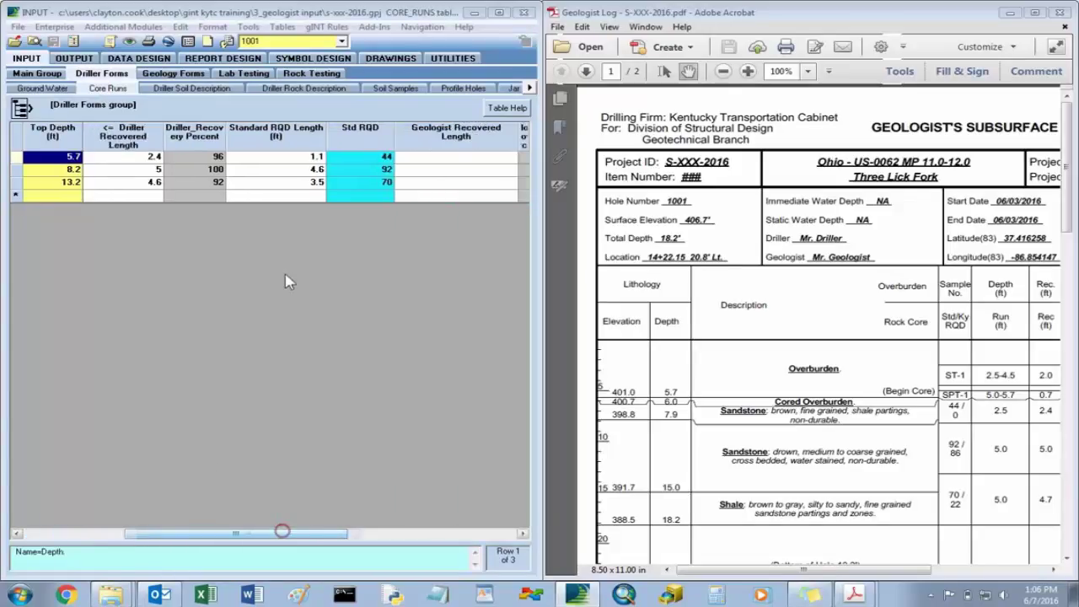
{"action": "left_click", "coordinate": [523, 533]}
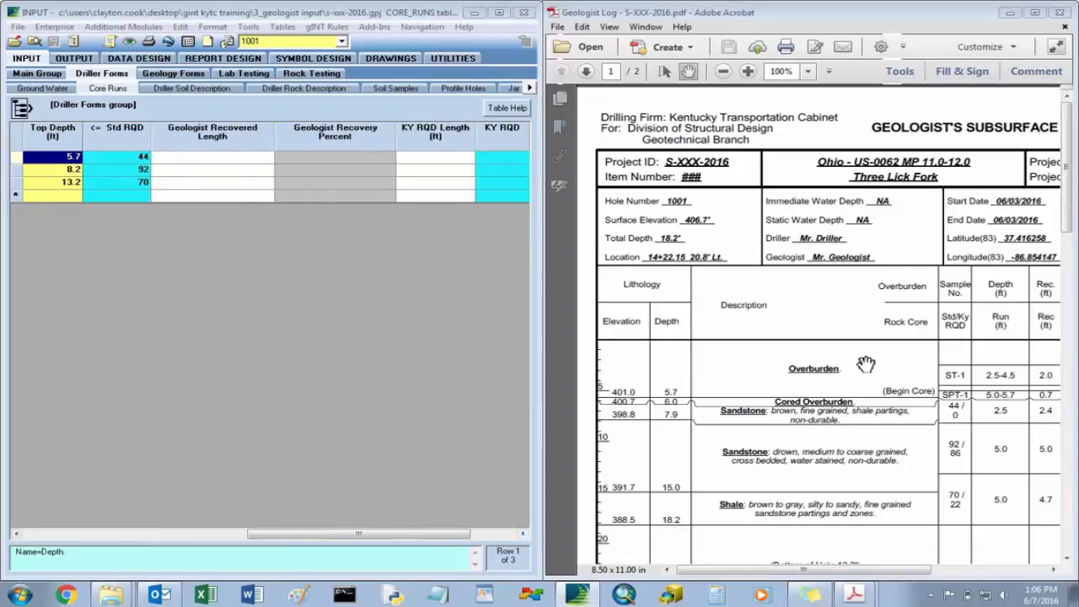
{"action": "scroll", "coordinate": [863, 364], "scroll_direction": "down", "scroll_amount": 3}
{"action": "left_click_drag", "start_coordinate": [898, 302], "coordinate": [908, 287]}
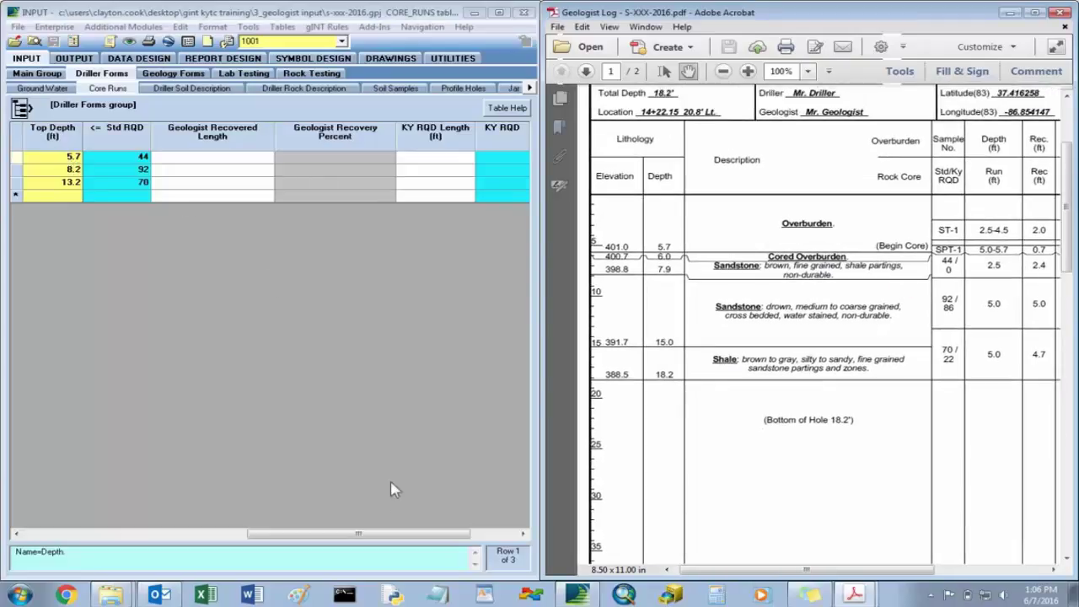
{"action": "left_click_drag", "start_coordinate": [391, 532], "coordinate": [28, 536]}
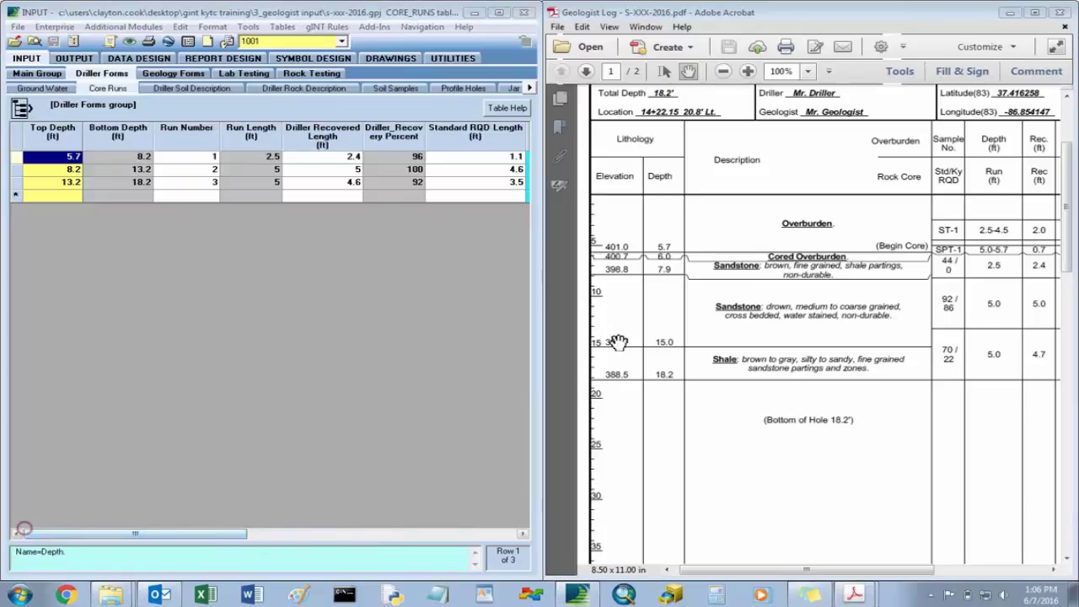
{"action": "mouse_move", "coordinate": [235, 533]}
{"action": "left_mouse_down"}
{"action": "mouse_move", "coordinate": [510, 540]}
{"action": "mouse_move", "coordinate": [463, 539]}
{"action": "left_mouse_up"}
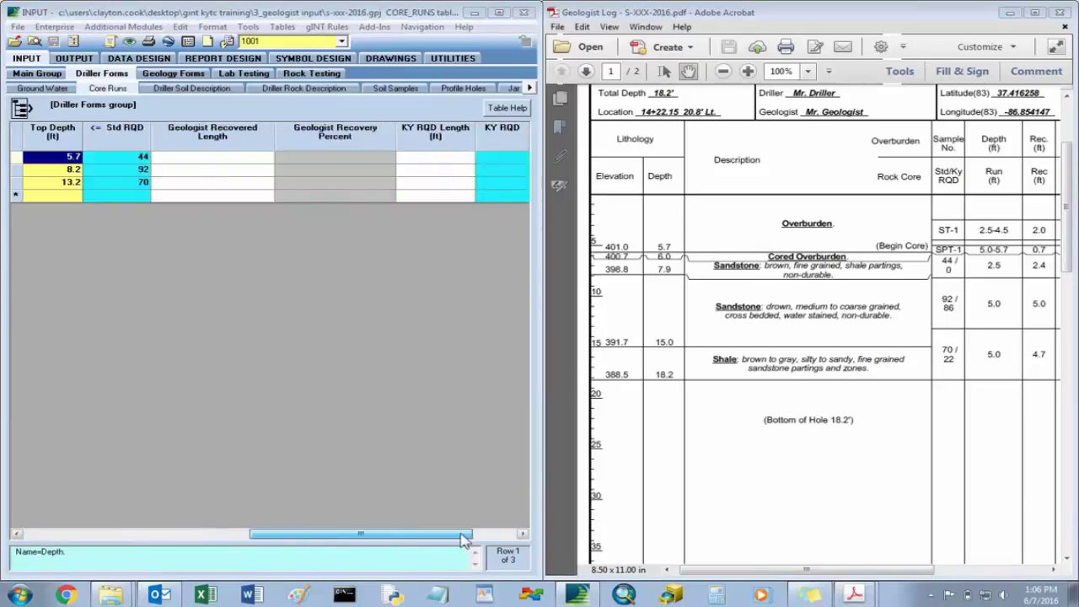
Enter geologist recovered lengths of 2.4, 5 and 5 for hole 1001's three core runs and go to the first run's KY RQD length
{"action": "left_click", "coordinate": [232, 160]}
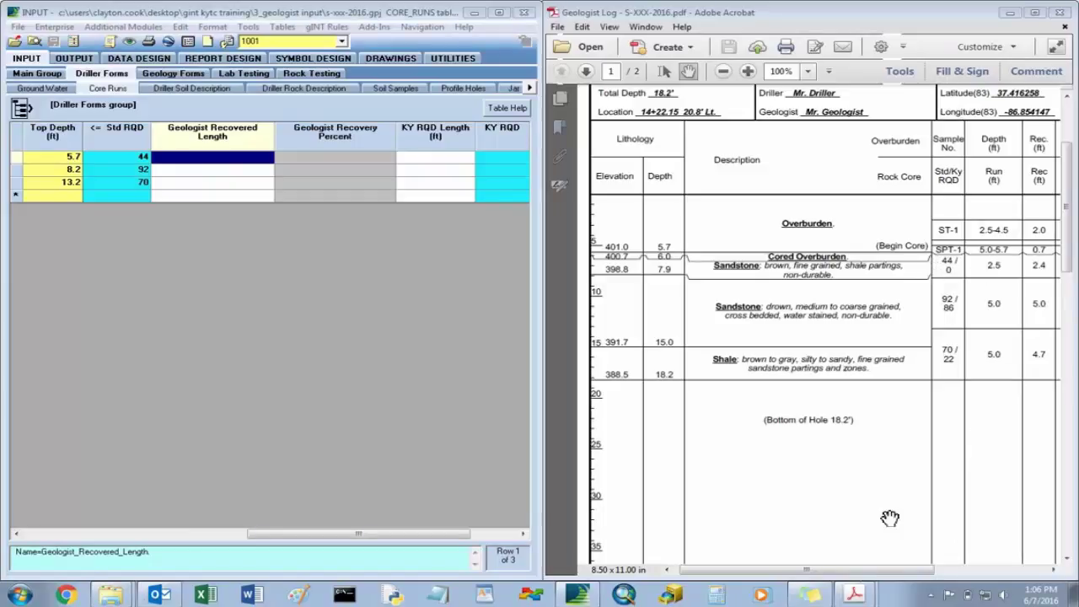
{"action": "left_click_drag", "start_coordinate": [874, 570], "coordinate": [983, 571]}
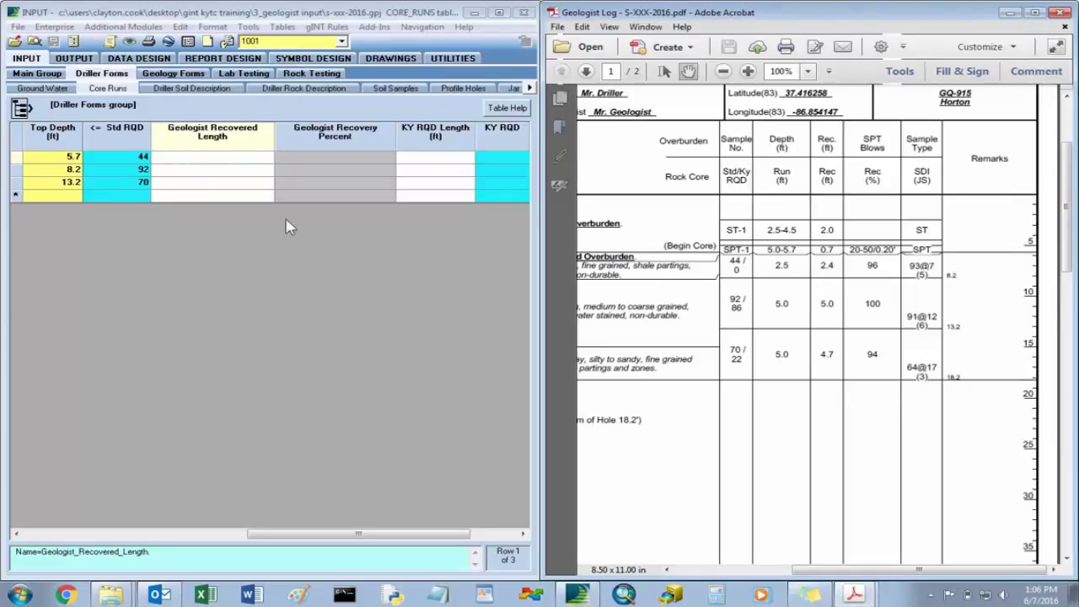
{"action": "left_click", "coordinate": [213, 155]}
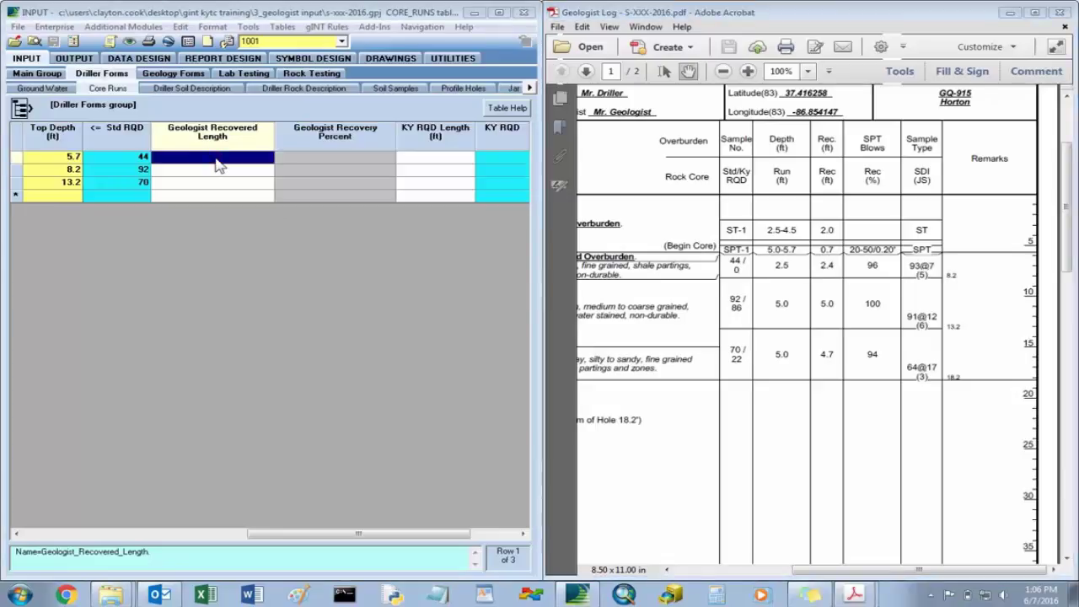
{"action": "type", "text": "2"}
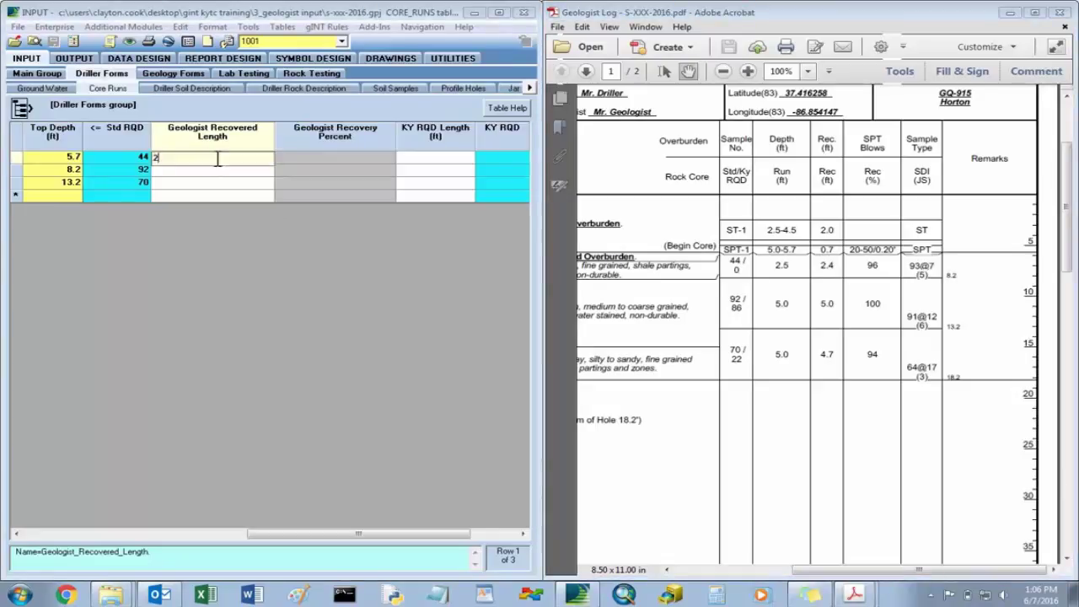
{"action": "type", "text": ".4"}
{"action": "key", "text": "Return"}
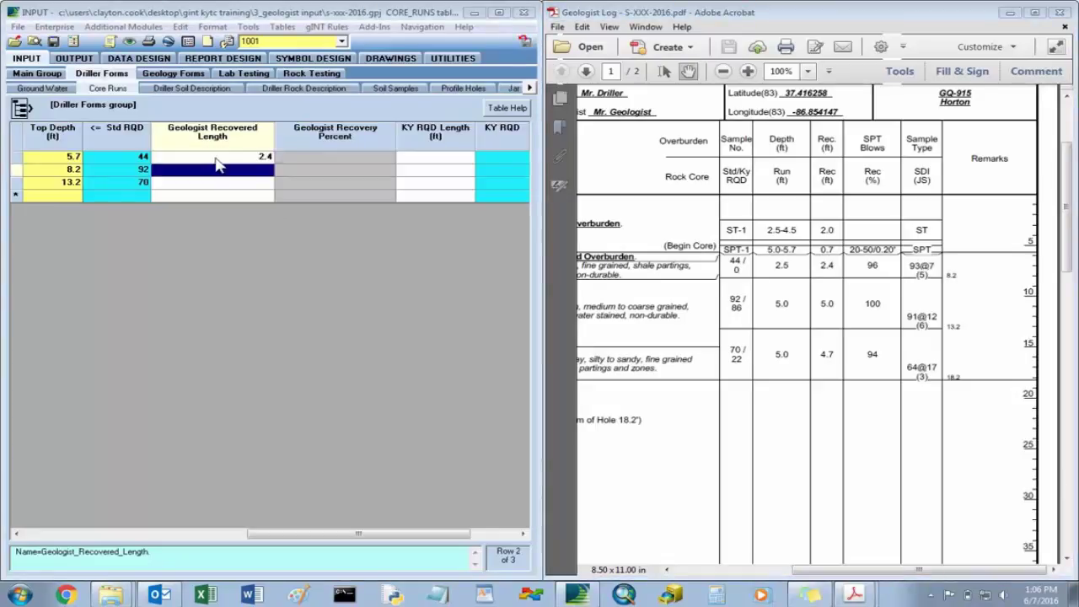
{"action": "type", "text": "5"}
{"action": "key", "text": "Return"}
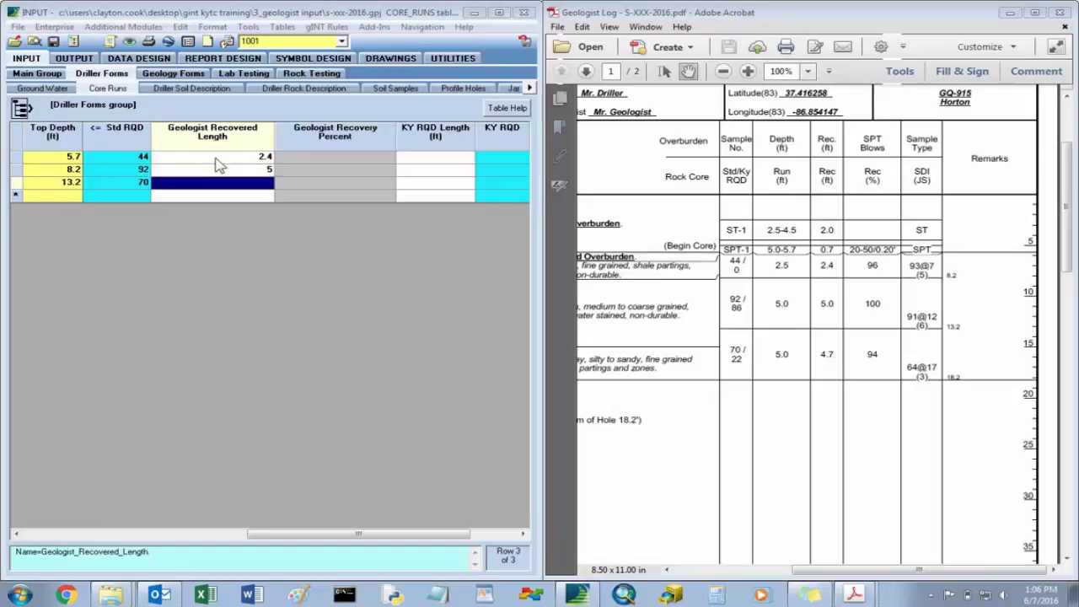
{"action": "type", "text": "5"}
{"action": "key", "text": "Return"}
{"action": "key", "text": "Up"}
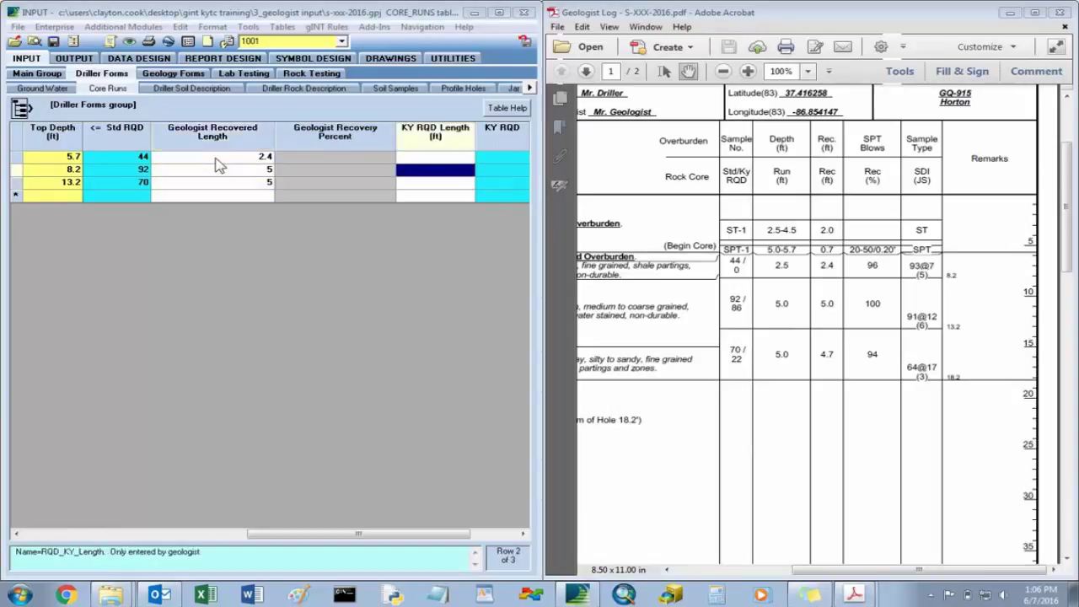
{"action": "key", "text": "Up"}
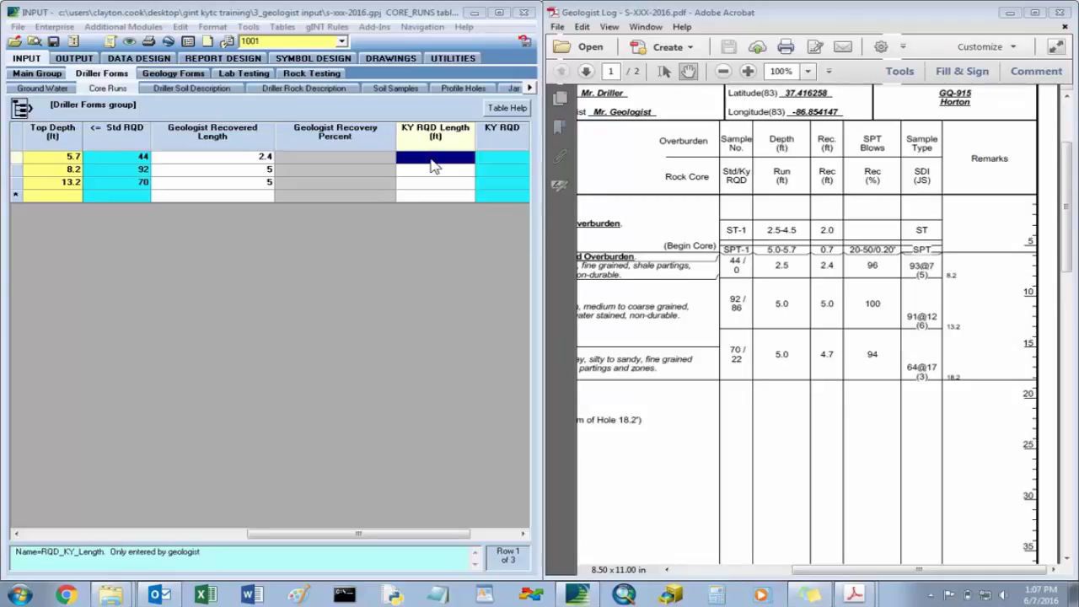
Enter KY RQD lengths of 0, 4.3 and 1.1 ft for hole 1001's three core runs and save them
{"action": "type", "text": "0"}
{"action": "key", "text": "Return"}
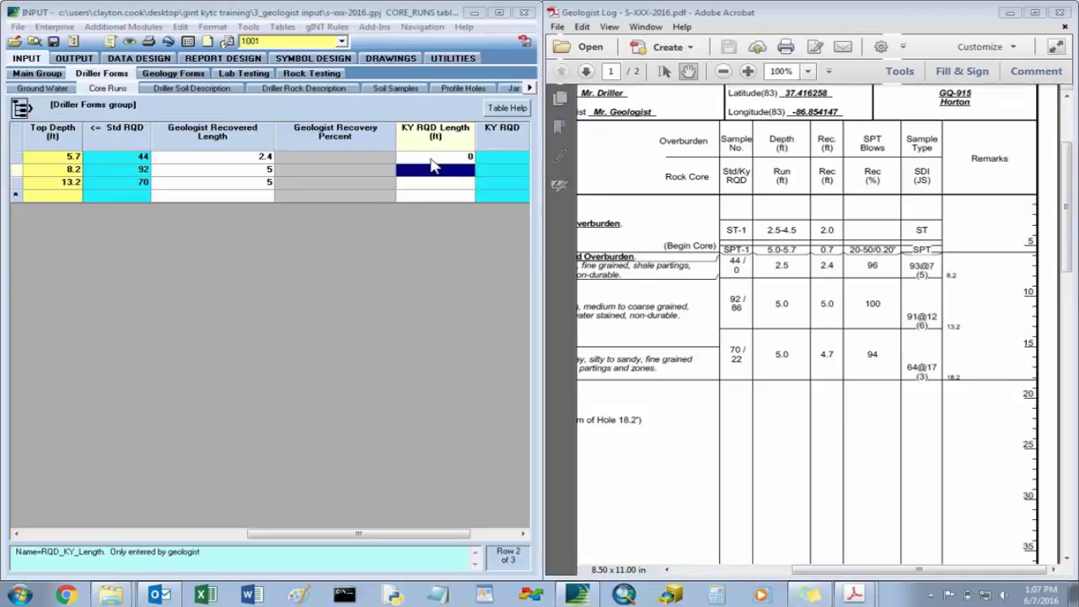
{"action": "type", "text": "4.3"}
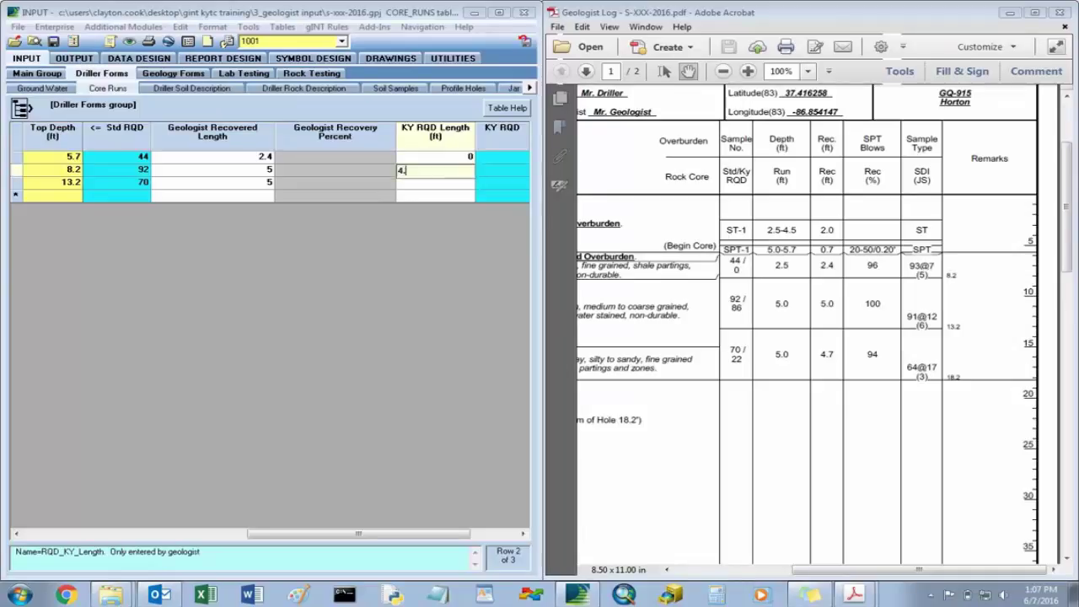
{"action": "key", "text": "Return"}
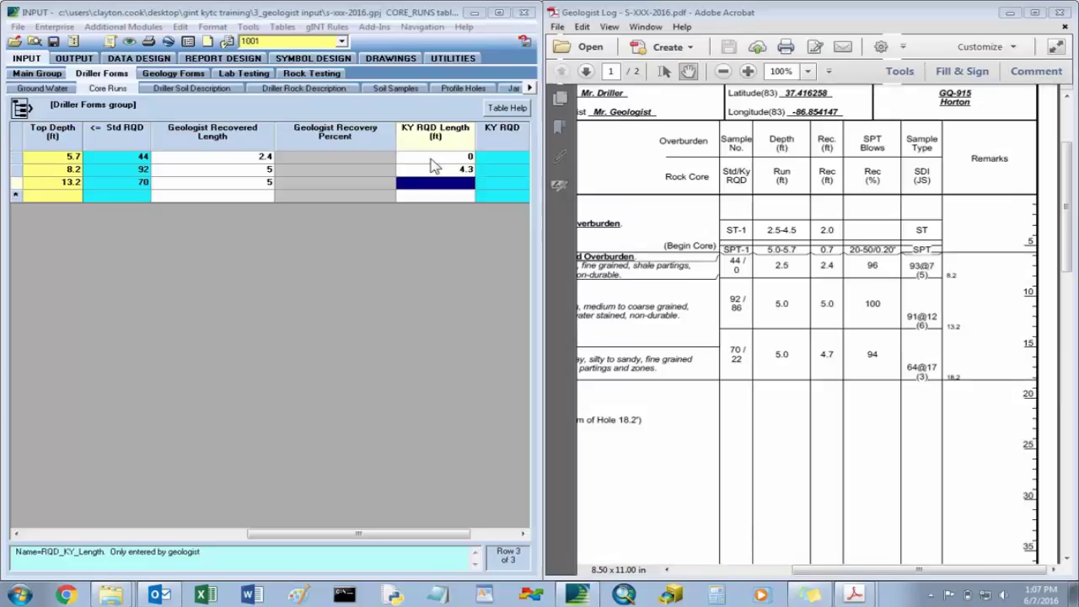
{"action": "type", "text": "1.1"}
{"action": "left_click", "coordinate": [431, 163]}
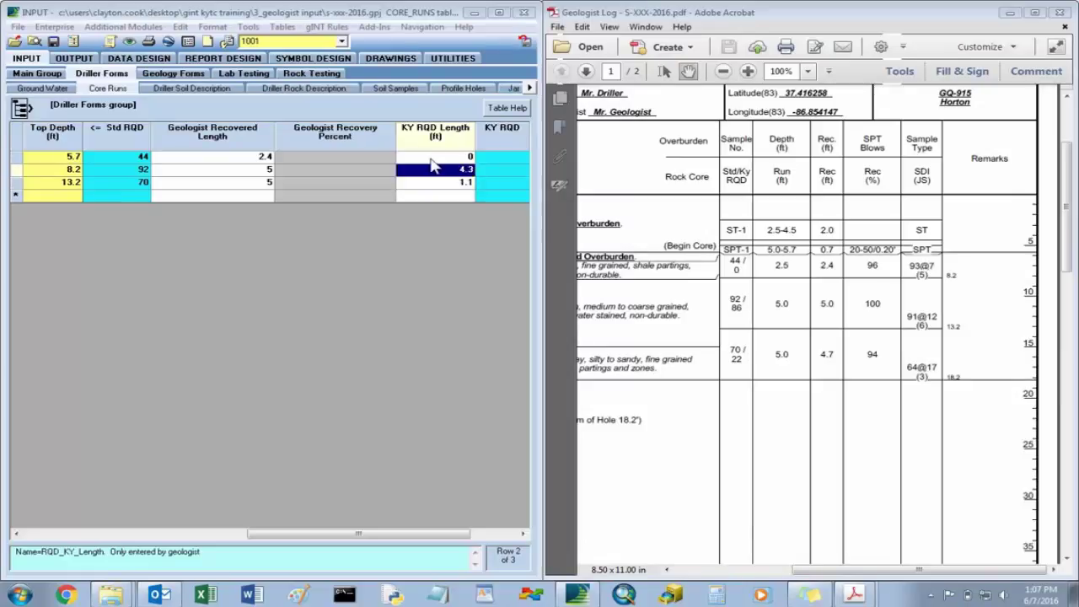
{"action": "left_click", "coordinate": [53, 41]}
{"action": "double_click", "coordinate": [523, 534]}
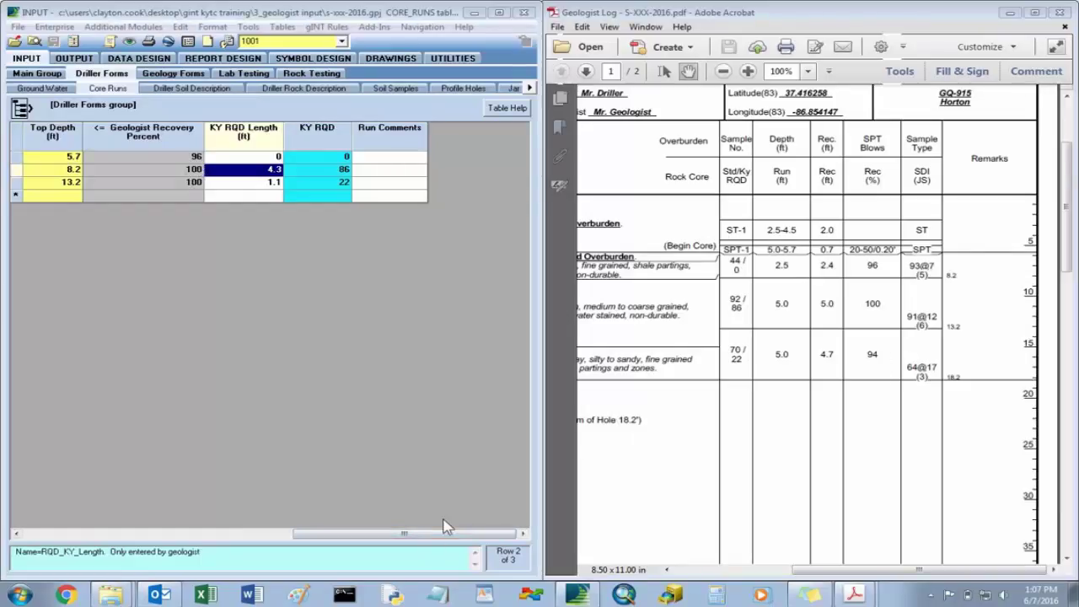
Correct the geologist recovered length of hole 1001's third core run to 4.7, save it and check the run values against the log
{"action": "left_click", "coordinate": [16, 533]}
{"action": "left_click", "coordinate": [15, 533]}
{"action": "left_click", "coordinate": [260, 183]}
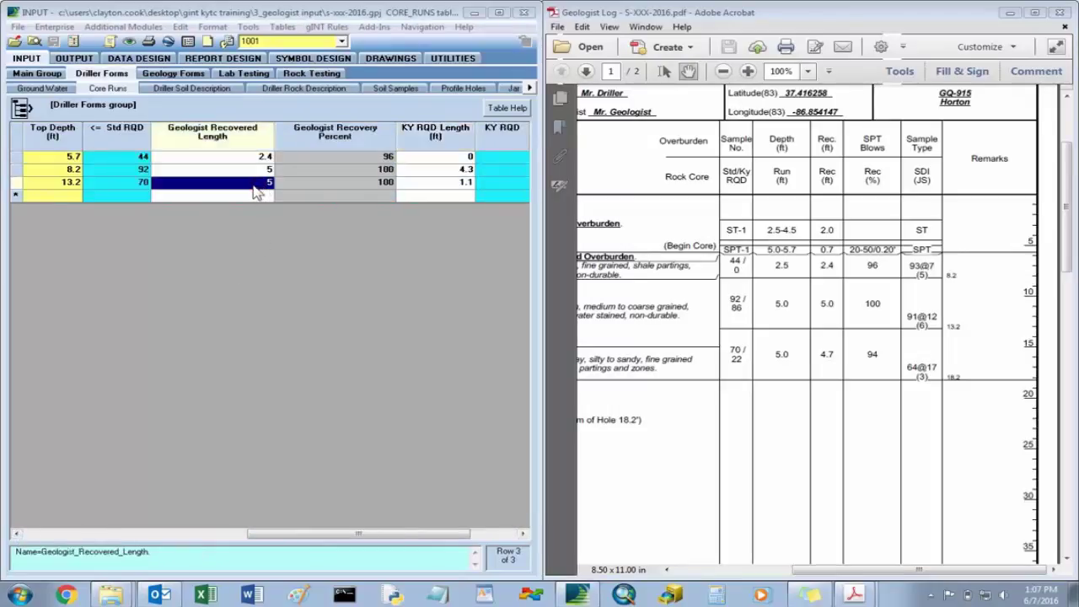
{"action": "type", "text": "4.7"}
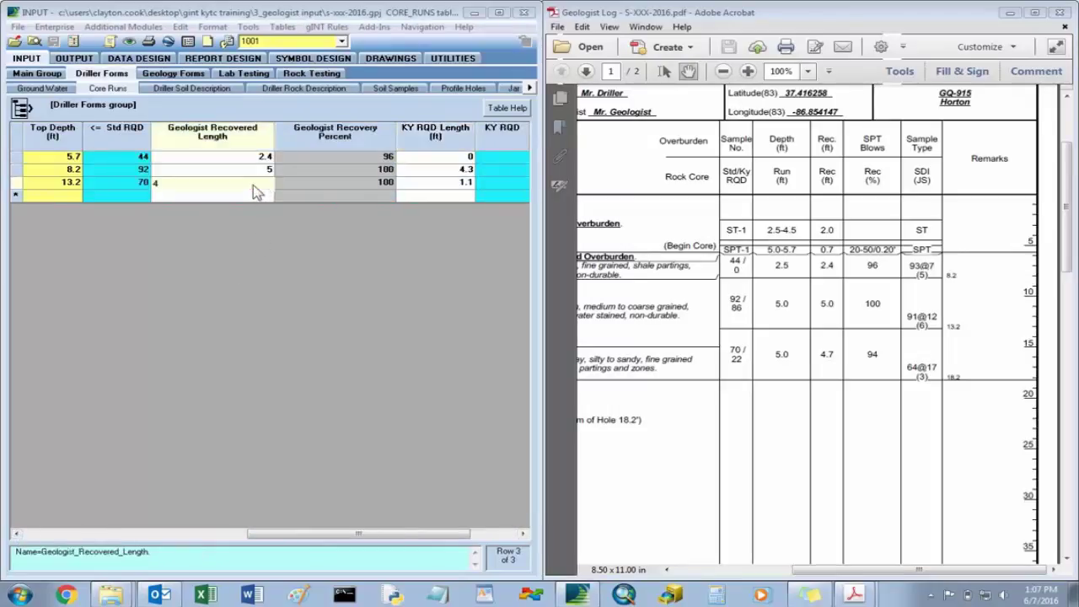
{"action": "key", "text": "Tab"}
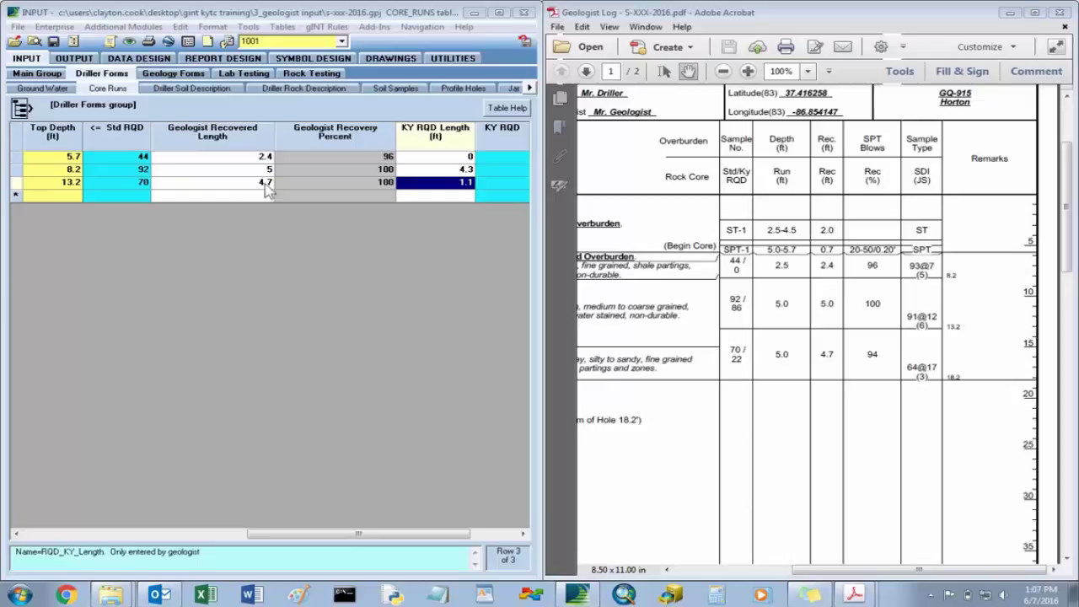
{"action": "left_click", "coordinate": [53, 41]}
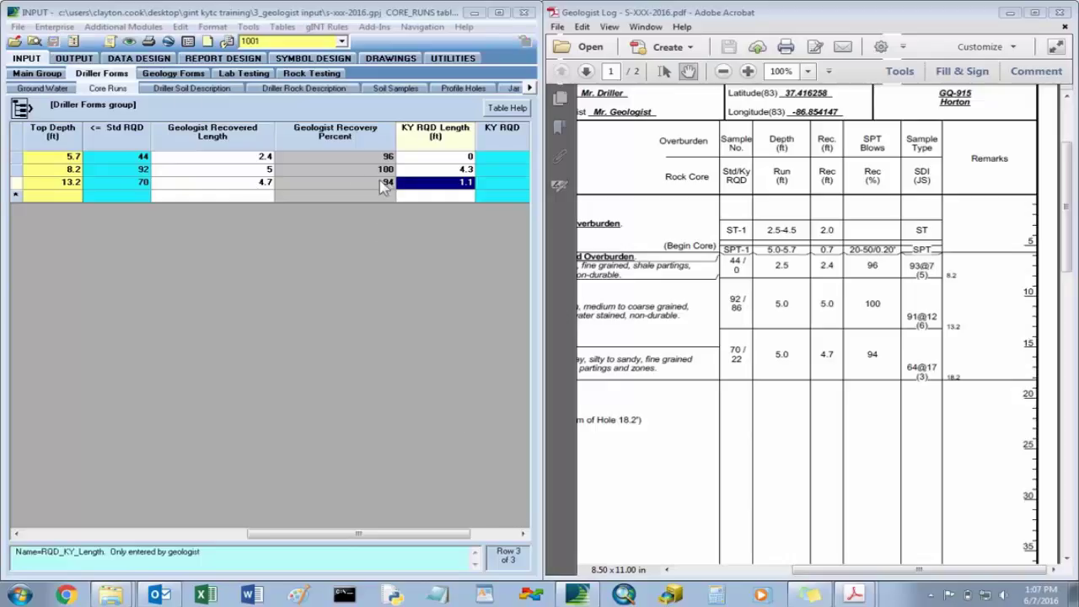
{"action": "left_click", "coordinate": [523, 534]}
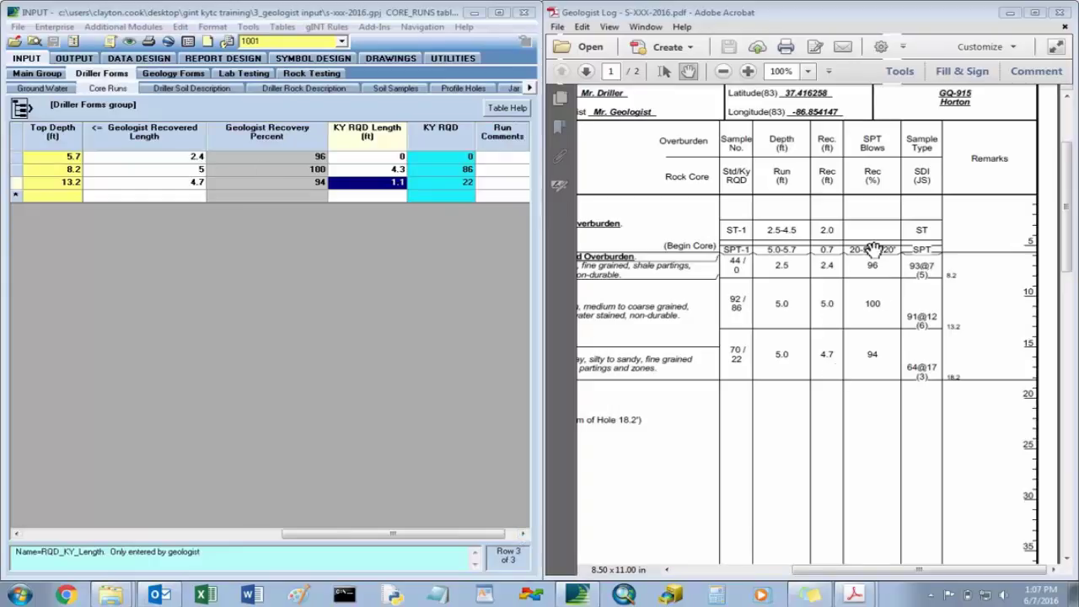
{"action": "left_click", "coordinate": [522, 533]}
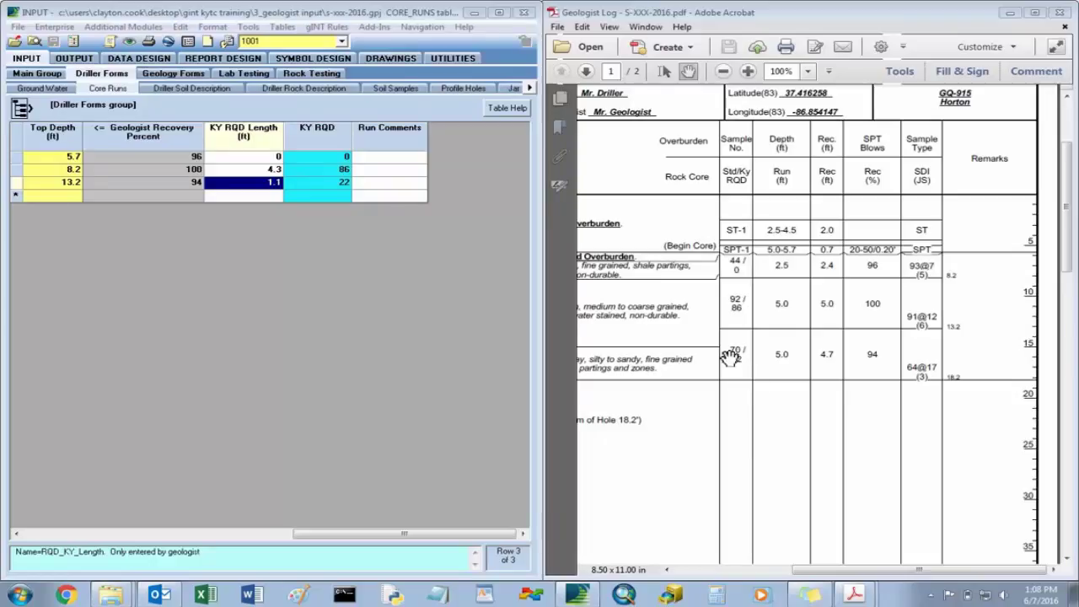
{"action": "left_click_drag", "start_coordinate": [354, 534], "coordinate": [81, 534]}
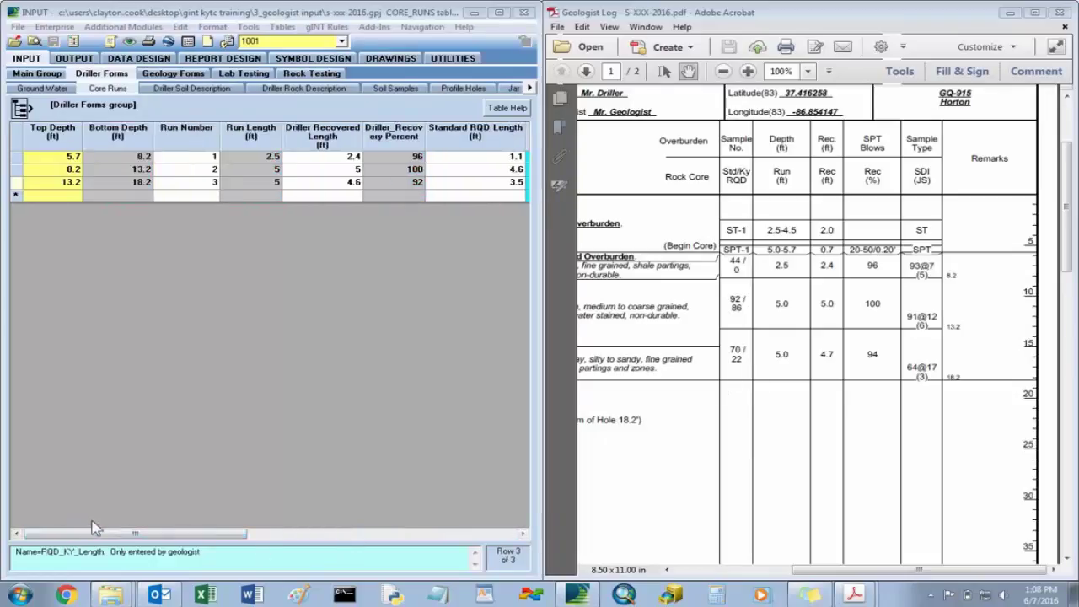
Switch the core runs table to hole 1006 and bring up that hole's rock core data in the geologist log
{"action": "left_click", "coordinate": [341, 40]}
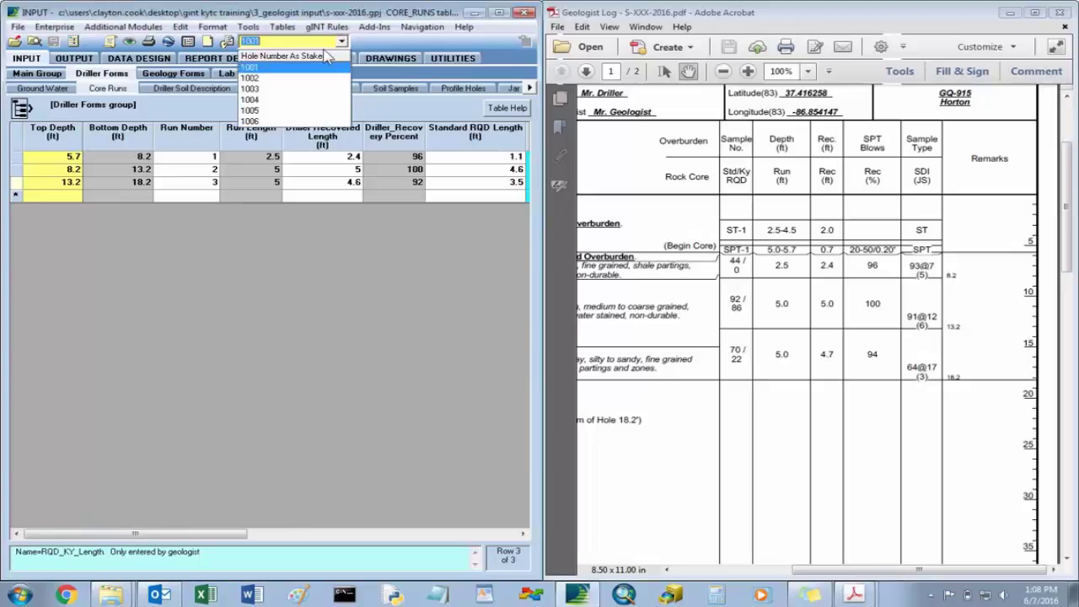
{"action": "left_click", "coordinate": [251, 121]}
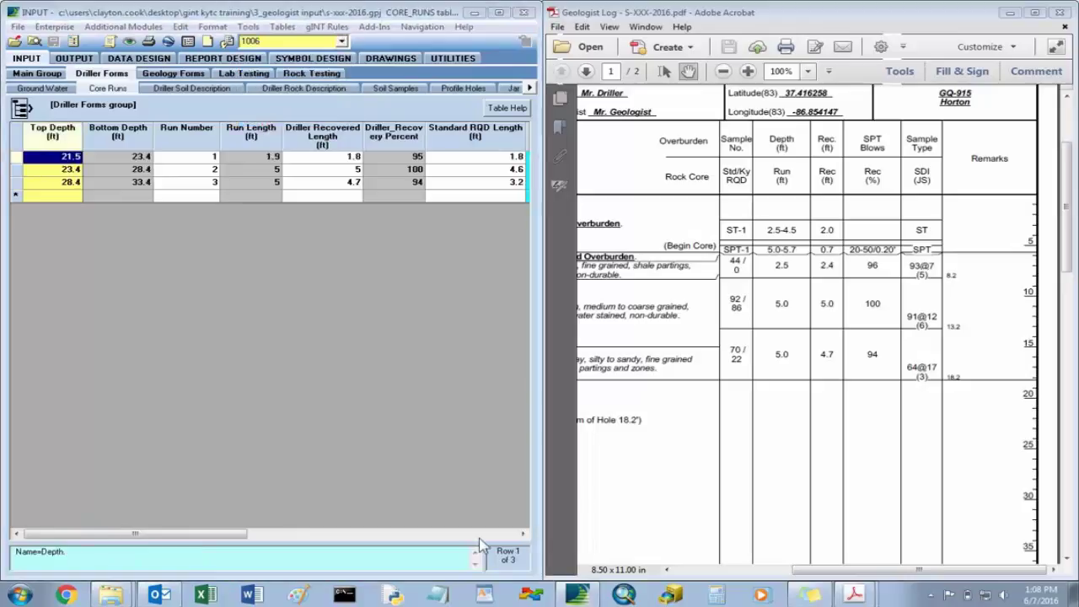
{"action": "left_click", "coordinate": [746, 405]}
{"action": "scroll", "coordinate": [745, 405], "scroll_direction": "down", "scroll_amount": 10}
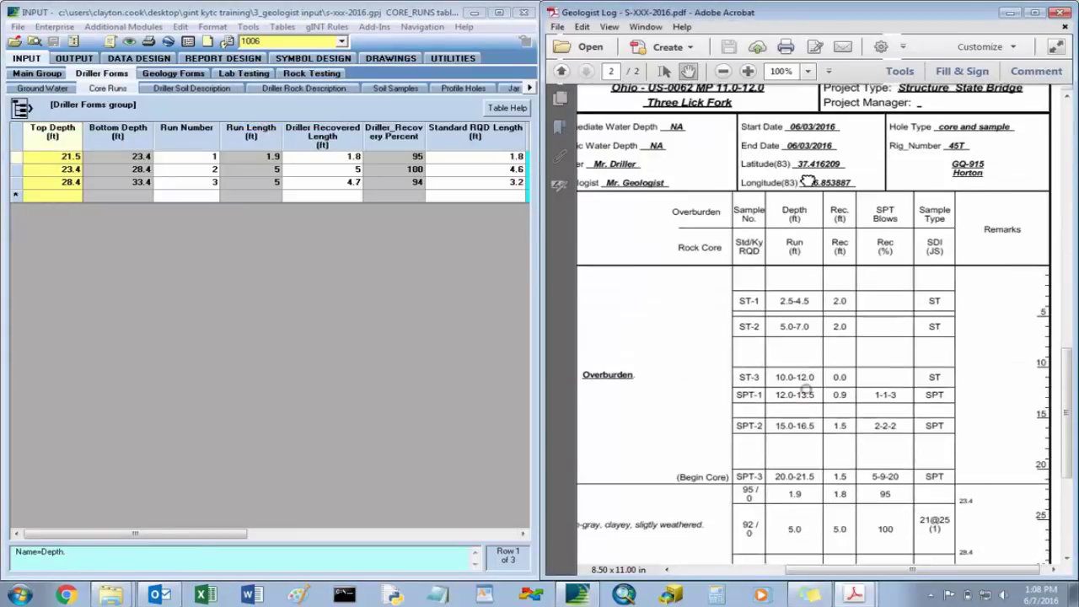
{"action": "scroll", "coordinate": [808, 181], "scroll_direction": "down", "scroll_amount": 7}
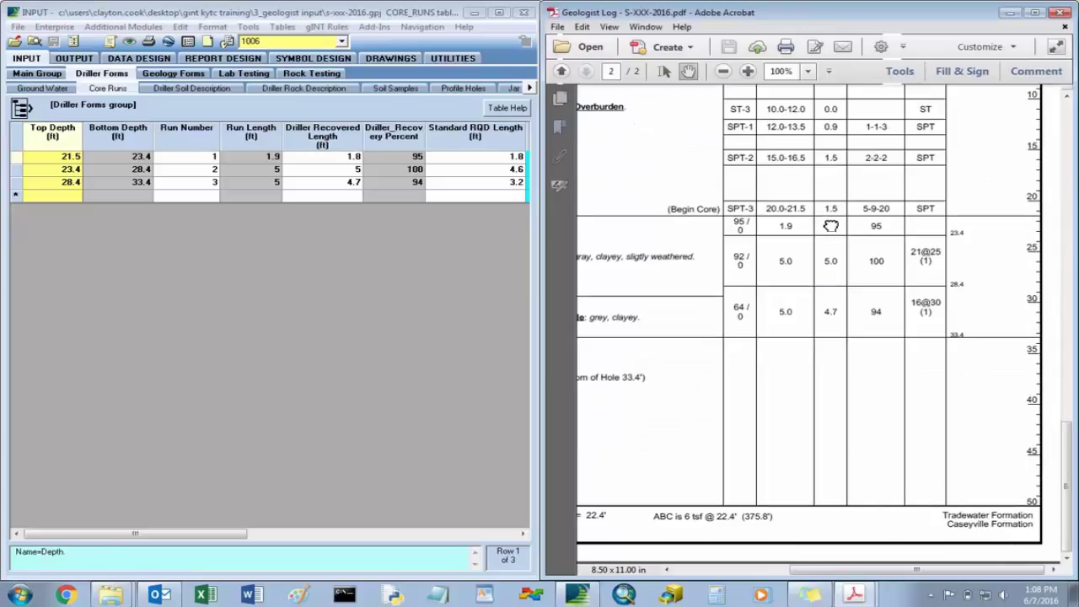
Enter geologist recovered lengths of 1.8, 5 and 4.7 for hole 1006's three core runs
{"action": "left_click", "coordinate": [523, 534]}
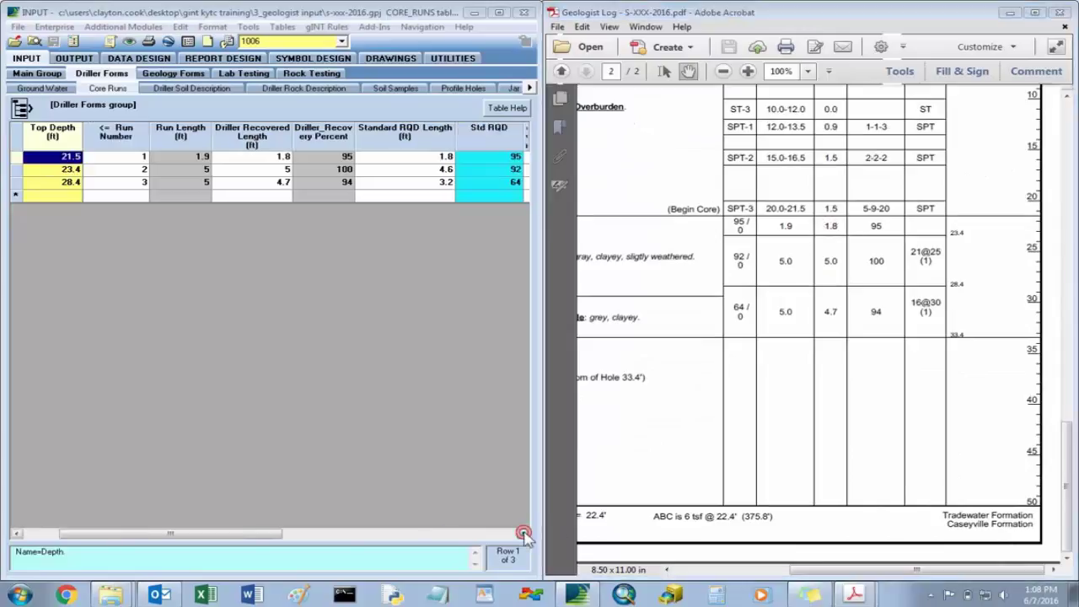
{"action": "left_click", "coordinate": [524, 534]}
{"action": "left_click", "coordinate": [524, 534]}
{"action": "left_click", "coordinate": [239, 160]}
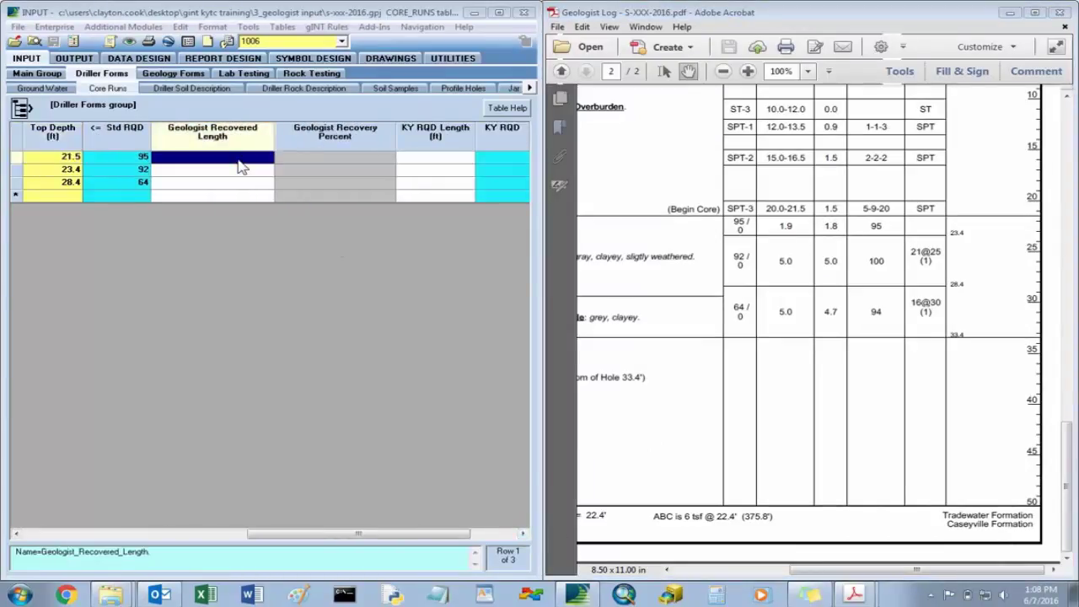
{"action": "type", "text": "1.8"}
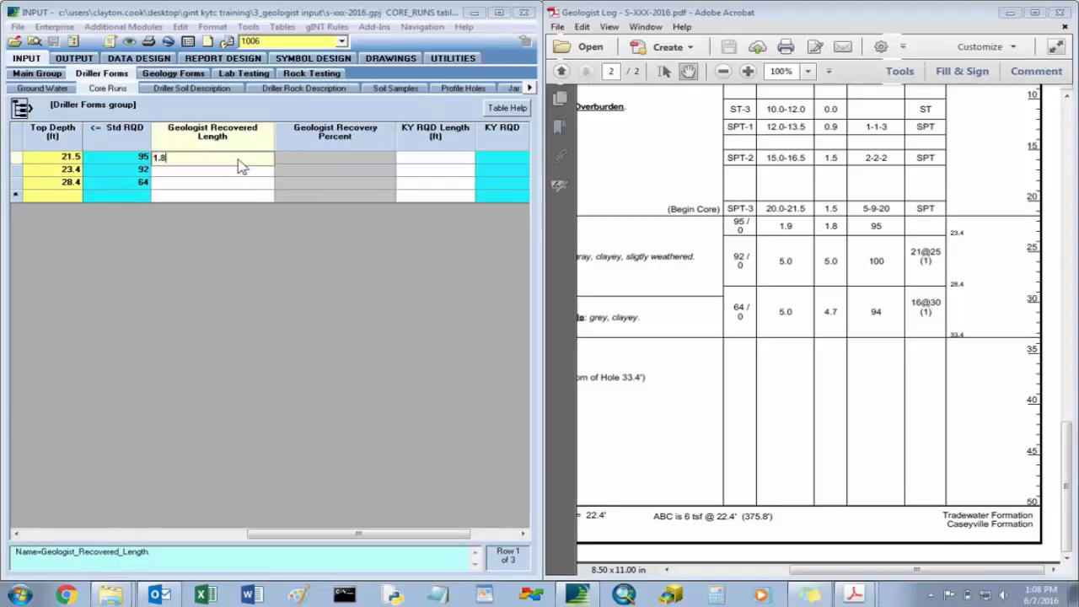
{"action": "key", "text": "Return"}
{"action": "type", "text": "5"}
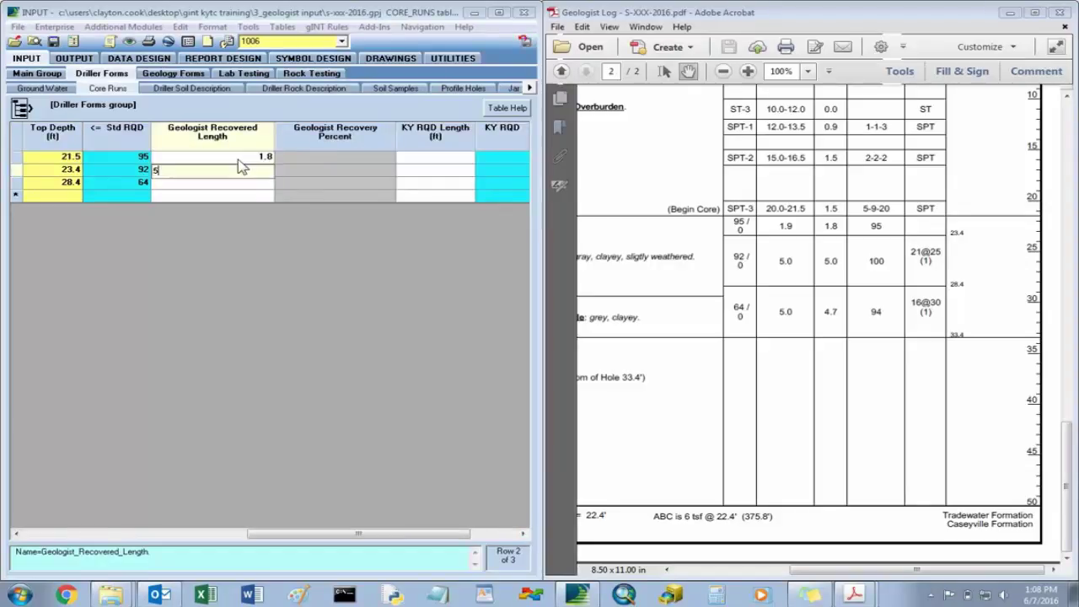
{"action": "key", "text": "Return"}
{"action": "type", "text": "4"}
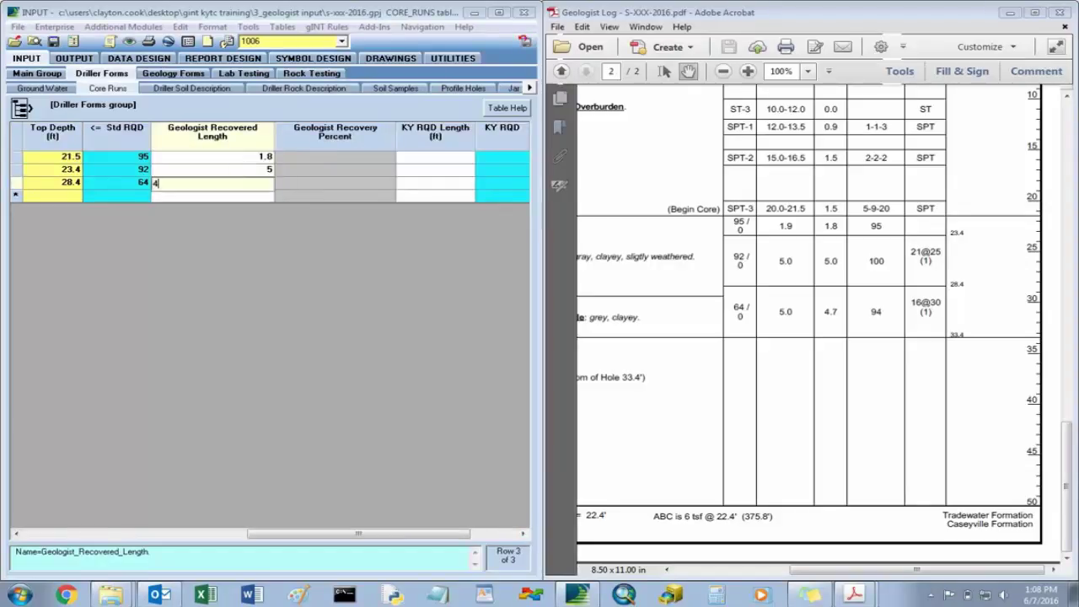
{"action": "type", "text": ".7"}
Enter a KY RQD length of 0 ft for all three core runs of hole 1006, save, and review the calculated columns
{"action": "key", "text": "Tab"}
{"action": "key", "text": "Up"}
{"action": "key", "text": "Up"}
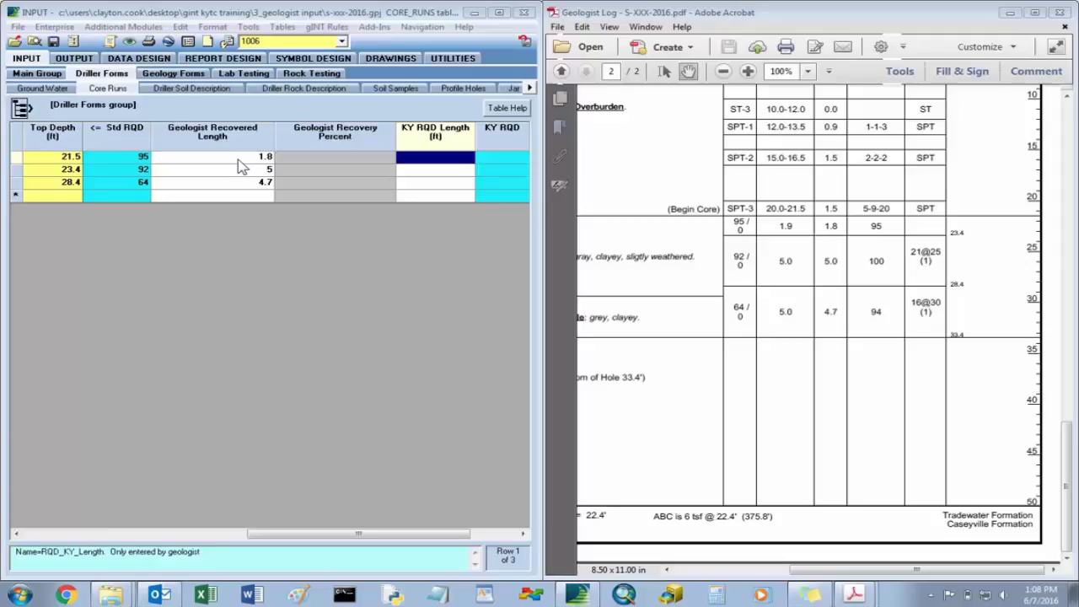
{"action": "type", "text": "0"}
{"action": "key", "text": "Down"}
{"action": "type", "text": "0"}
{"action": "key", "text": "Down"}
{"action": "type", "text": "0"}
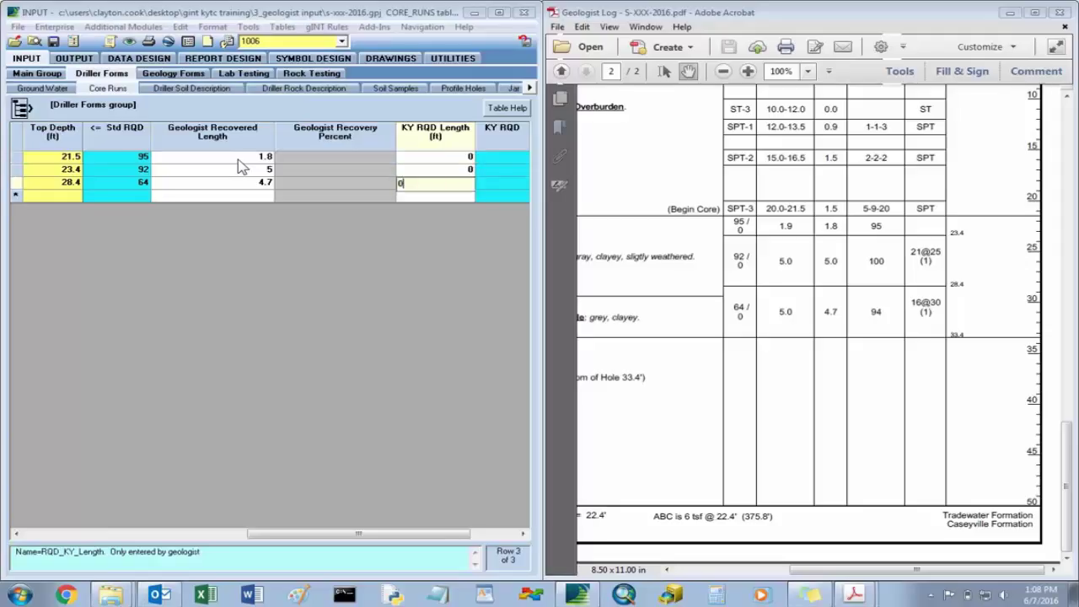
{"action": "key", "text": "Up"}
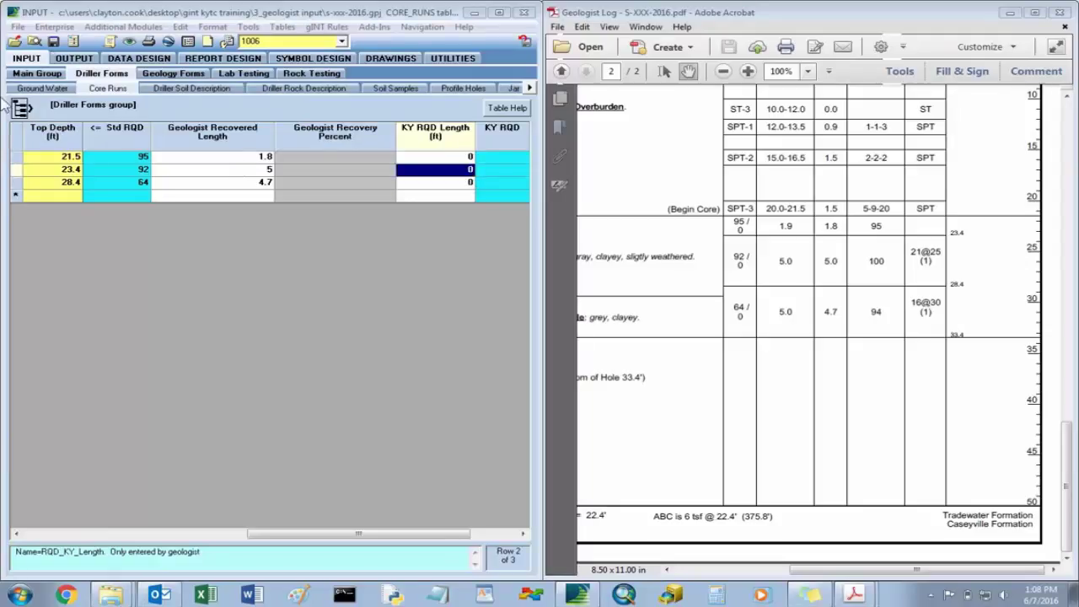
{"action": "left_click", "coordinate": [53, 41]}
{"action": "left_click", "coordinate": [523, 534]}
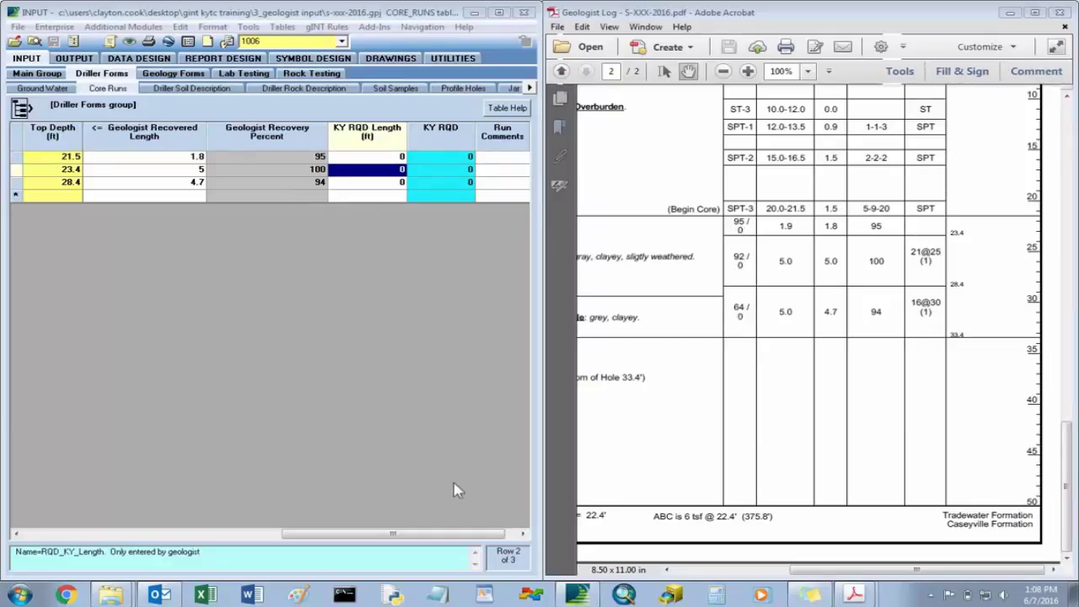
{"action": "left_click_drag", "start_coordinate": [408, 533], "coordinate": [139, 533]}
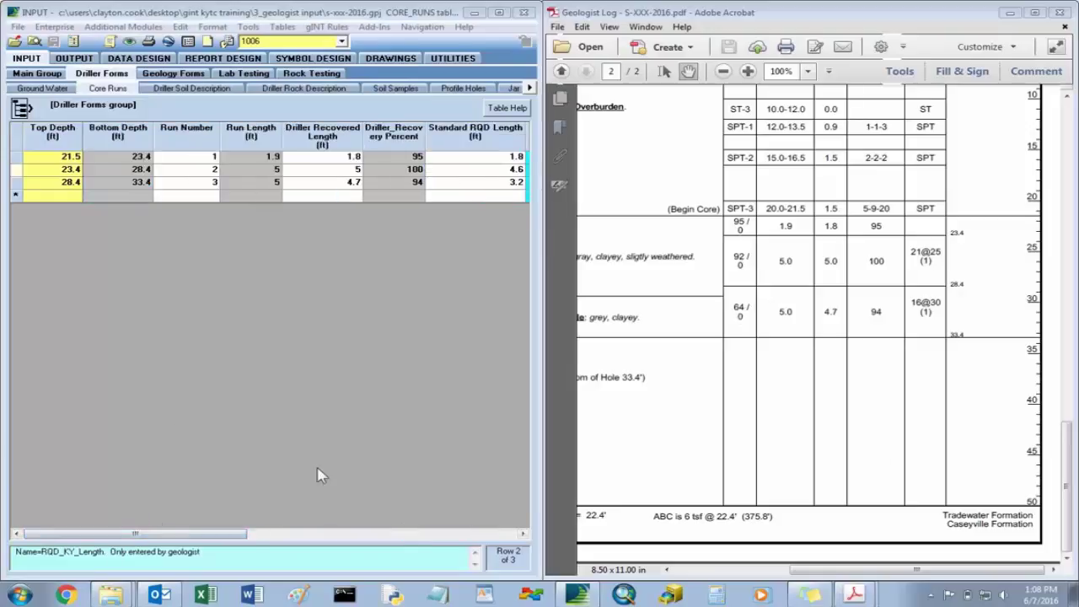
Go back to hole 1001's page in the geologist log and examine the SDI (JS) column of the rock core data
{"action": "left_click", "coordinate": [843, 274]}
{"action": "scroll", "coordinate": [833, 348], "scroll_direction": "up", "scroll_amount": 5}
{"action": "scroll", "coordinate": [833, 278], "scroll_direction": "up", "scroll_amount": 10}
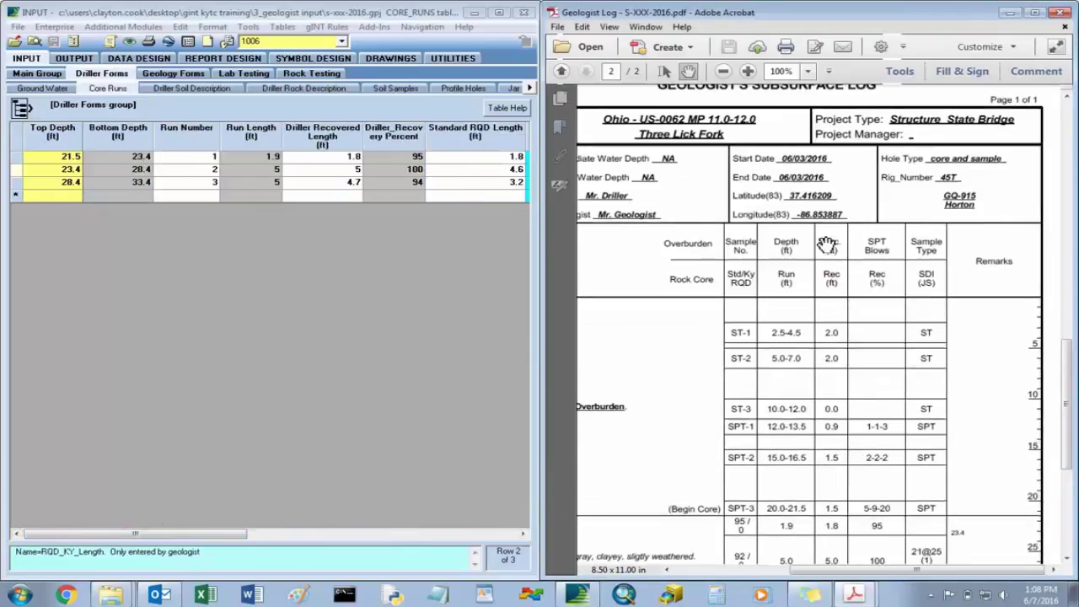
{"action": "scroll", "coordinate": [828, 246], "scroll_direction": "up", "scroll_amount": 10}
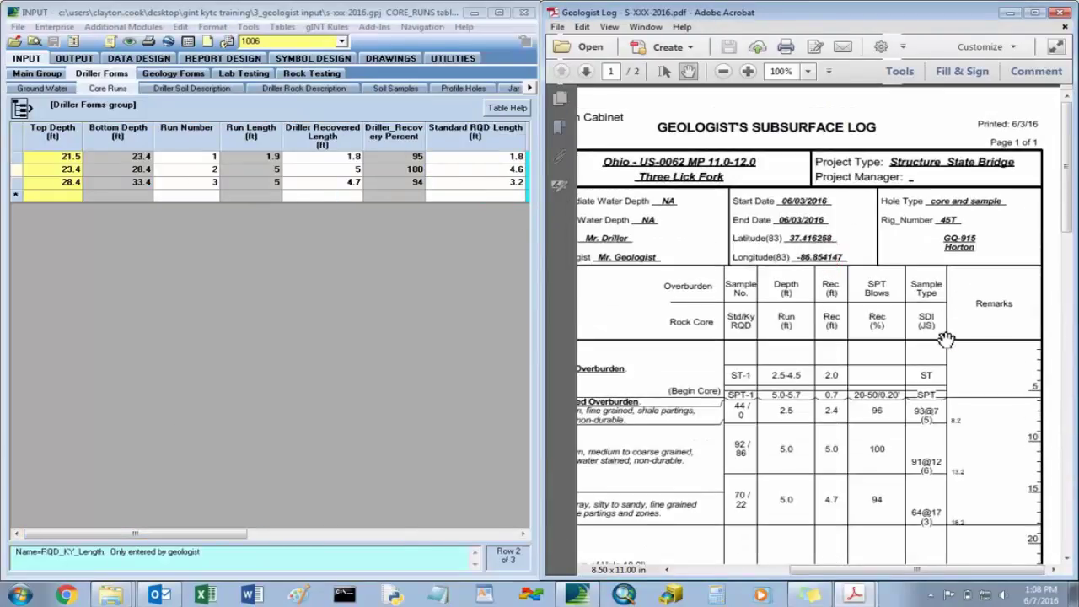
{"action": "scroll", "coordinate": [940, 337], "scroll_direction": "down", "scroll_amount": 5}
{"action": "left_click", "coordinate": [911, 227]}
{"action": "scroll", "coordinate": [913, 247], "scroll_direction": "up", "scroll_amount": 1}
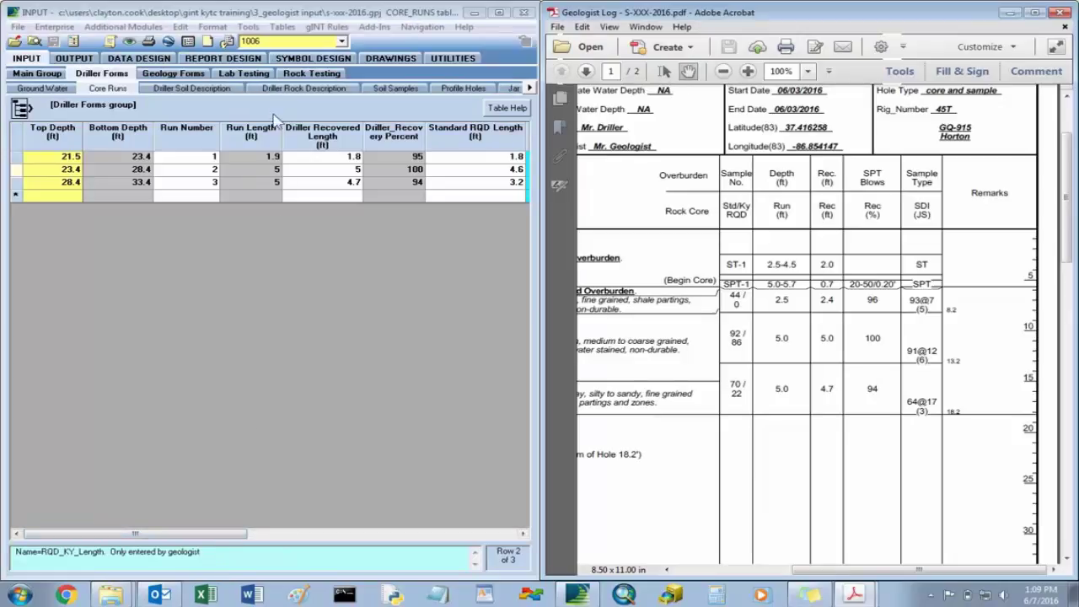
Open the Slake Durability table for rock testing and place the Slake Durability Index and Jar Slake - S-XXX-2016.pdf beside it
{"action": "left_click", "coordinate": [295, 76]}
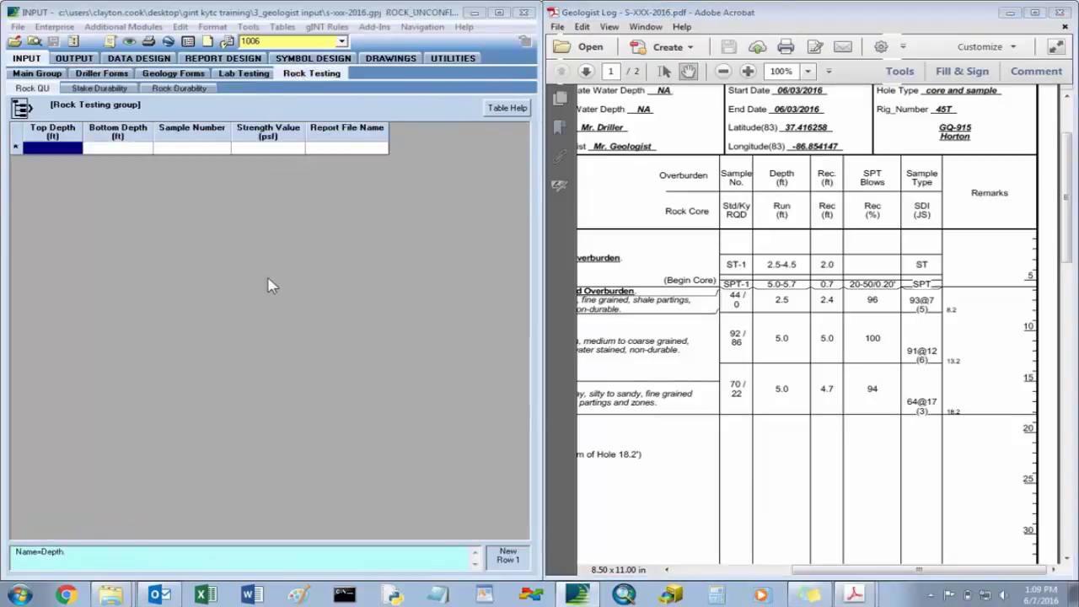
{"action": "left_click", "coordinate": [107, 89]}
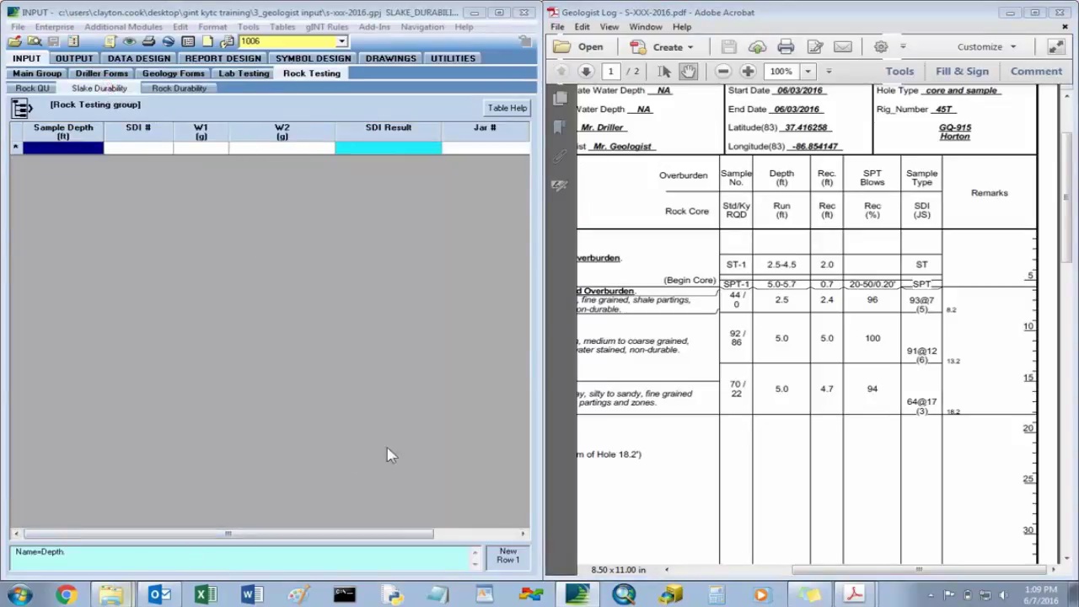
{"action": "left_click", "coordinate": [1003, 12]}
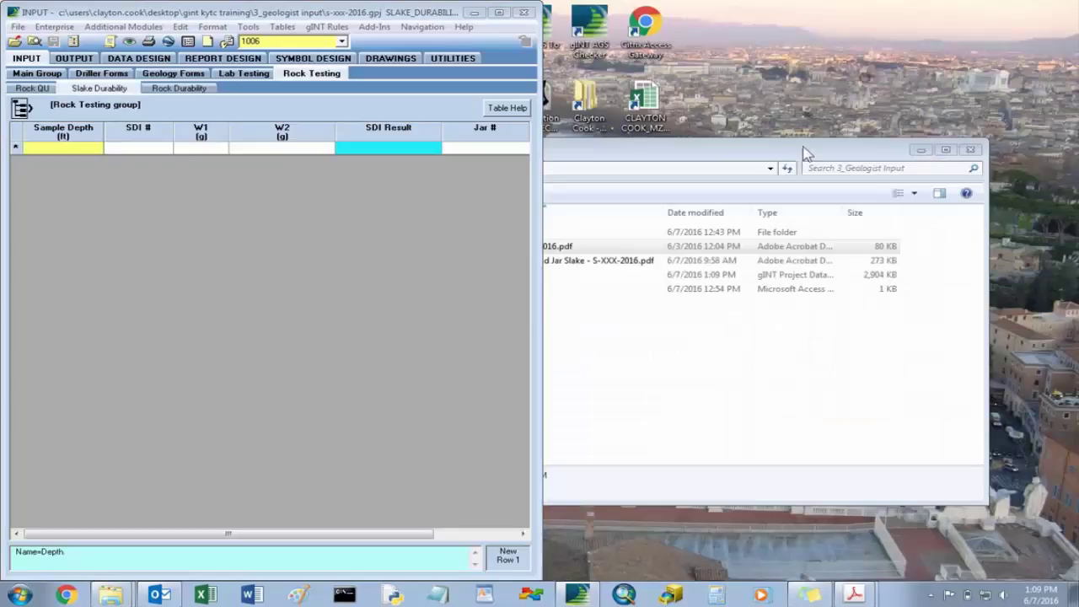
{"action": "left_click", "coordinate": [843, 152]}
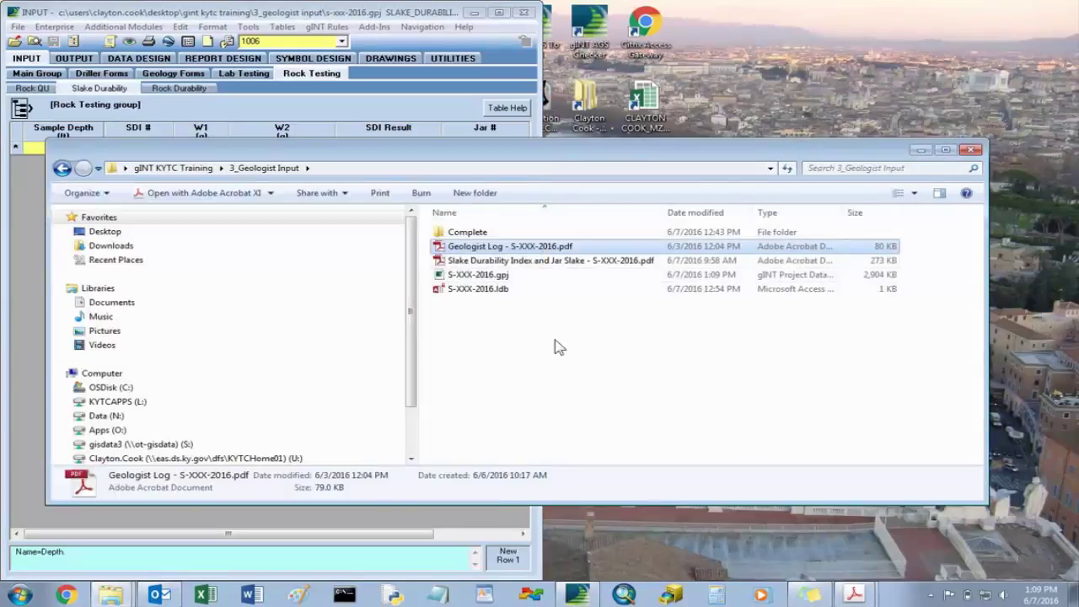
{"action": "double_click", "coordinate": [480, 261]}
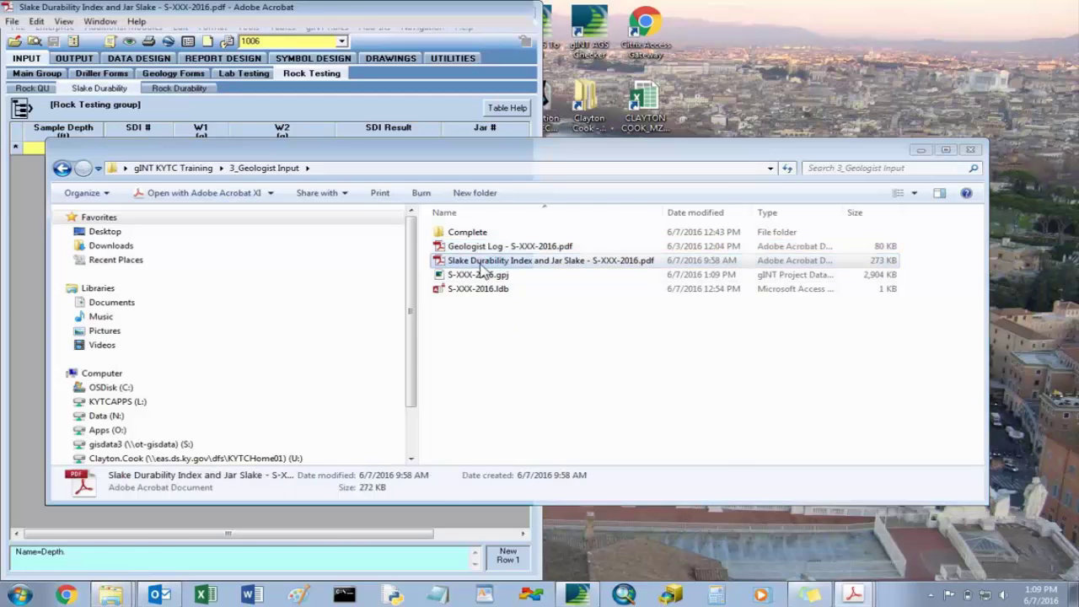
{"action": "key", "text": "super+Right"}
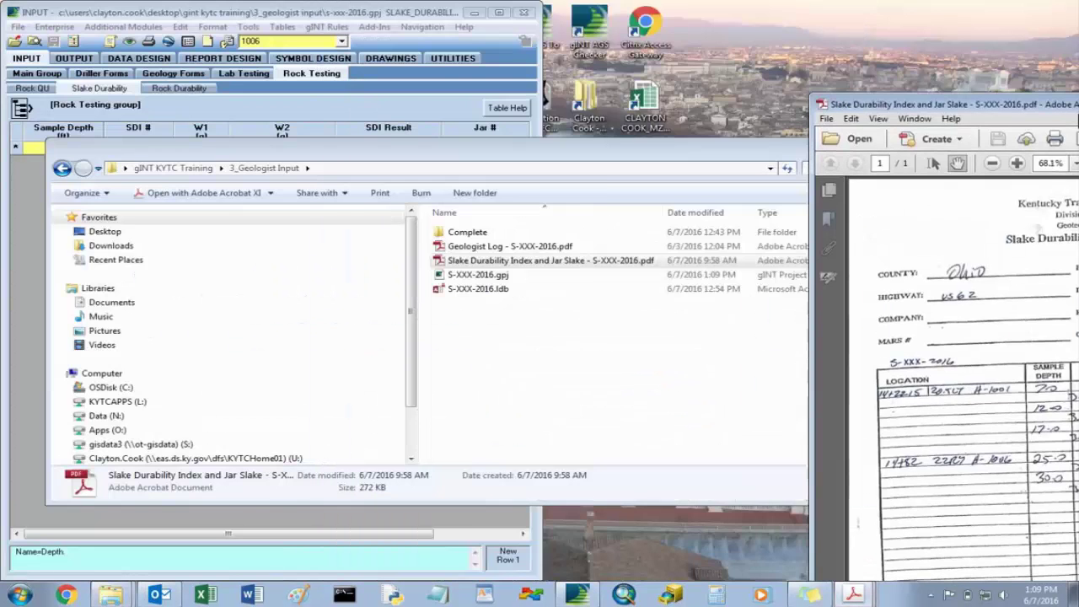
Examine the sample depth, W1, W2 and jar columns on the slake durability sheet, and place it beside the Slake Durability table
{"action": "left_click_drag", "start_coordinate": [725, 21], "coordinate": [590, 2]}
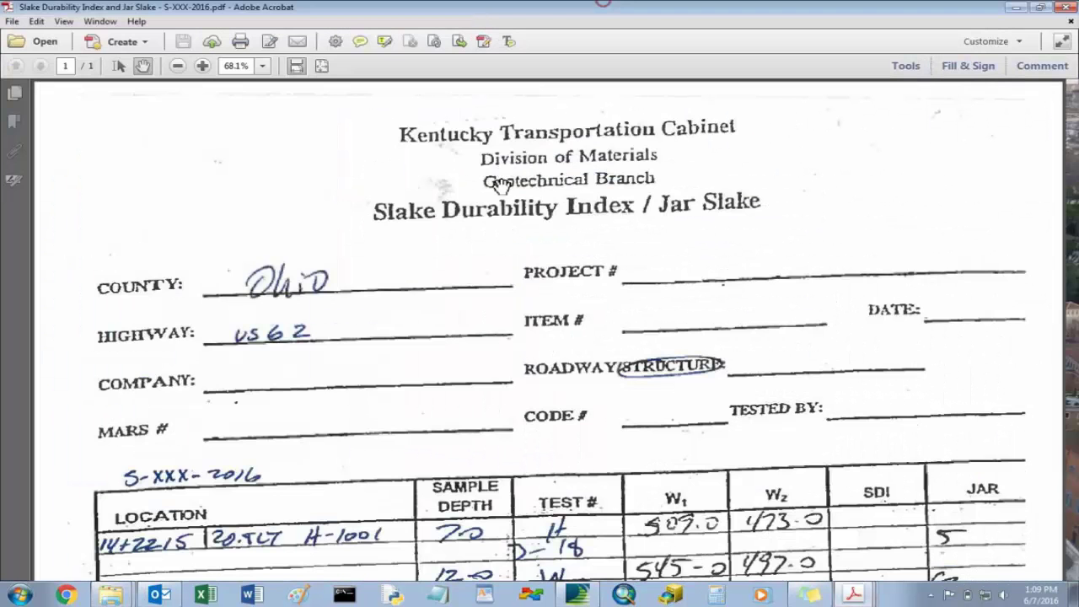
{"action": "scroll", "coordinate": [503, 186], "scroll_direction": "down", "scroll_amount": 3}
{"action": "scroll", "coordinate": [503, 186], "scroll_direction": "down", "scroll_amount": 4}
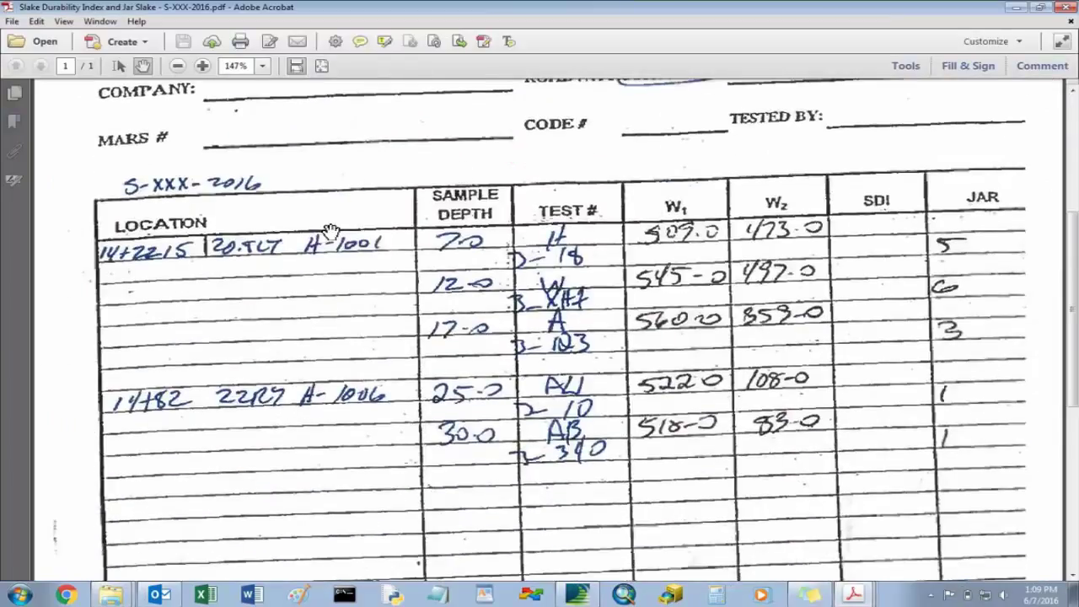
{"action": "scroll", "coordinate": [304, 226], "scroll_direction": "down", "scroll_amount": 2}
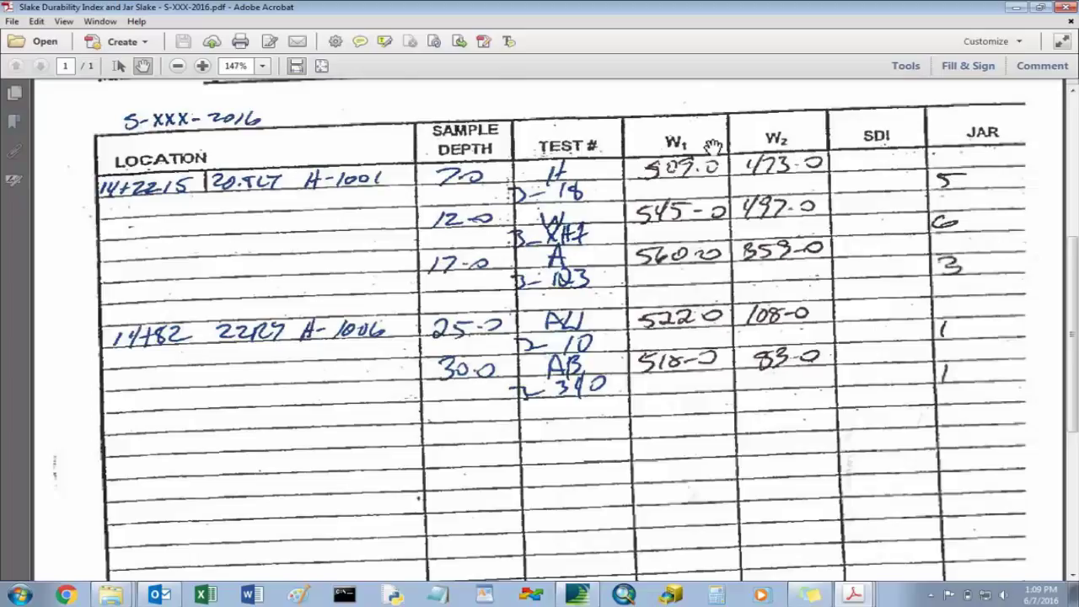
{"action": "key", "text": "super+Right"}
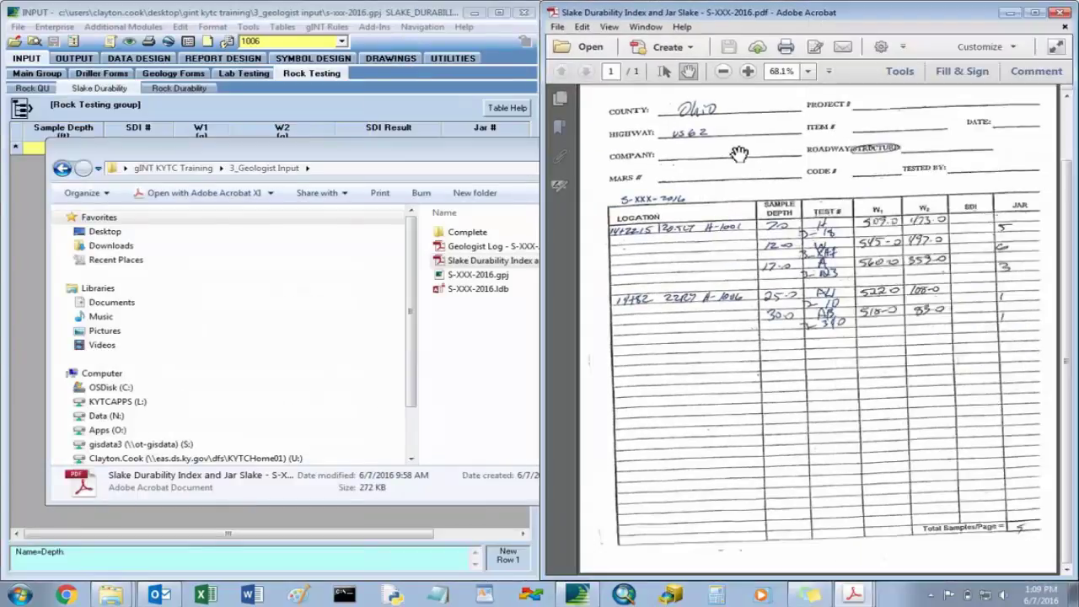
{"action": "left_click", "coordinate": [414, 12]}
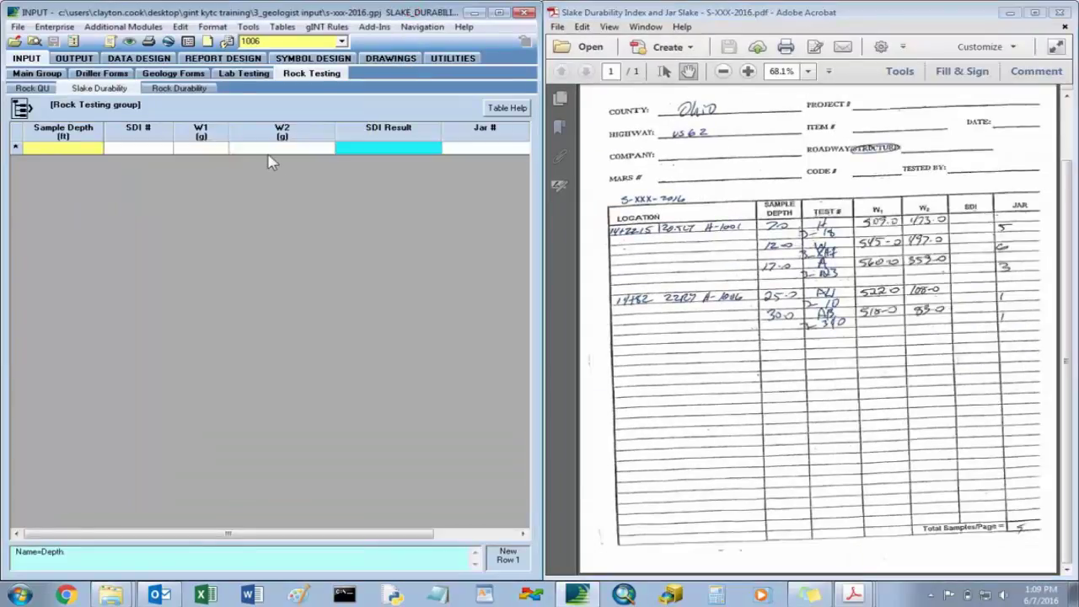
Enter hole 1001's slake data (depths 7, 12, 17; W1 509, 545, 560; W2 473, 497, 359; jar results 5, 6, 3) and save
{"action": "left_click", "coordinate": [341, 41]}
{"action": "left_click", "coordinate": [296, 66]}
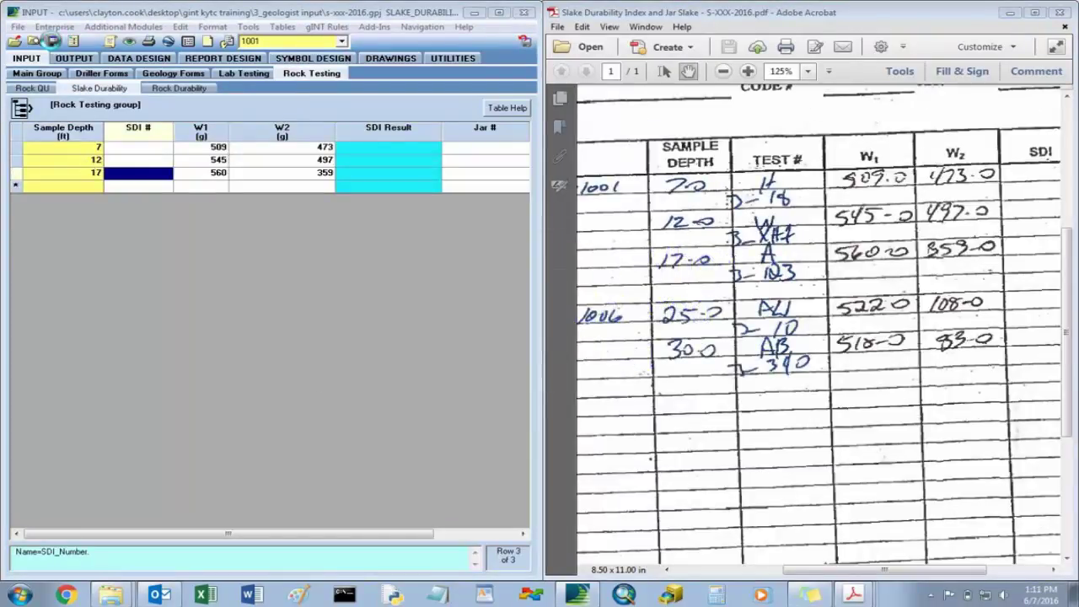
{"action": "left_click", "coordinate": [53, 41]}
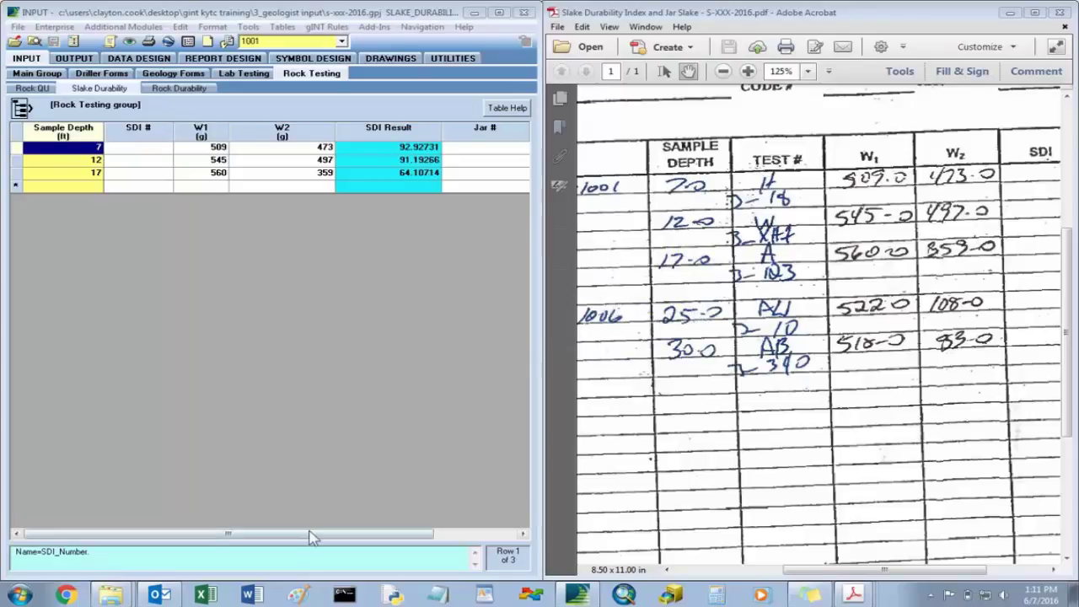
{"action": "left_click_drag", "start_coordinate": [310, 533], "coordinate": [413, 533]}
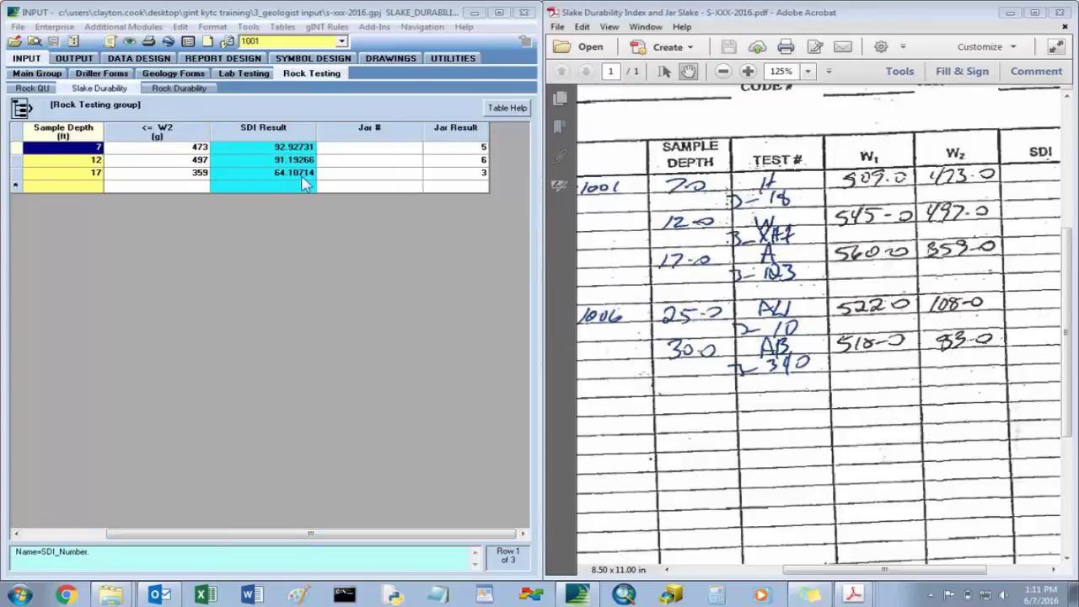
Enter hole 1006's slake data (depths 25, 30; W1 522, 518; W2 108, 83; jar results 1, 1) and save
{"action": "left_click", "coordinate": [342, 41]}
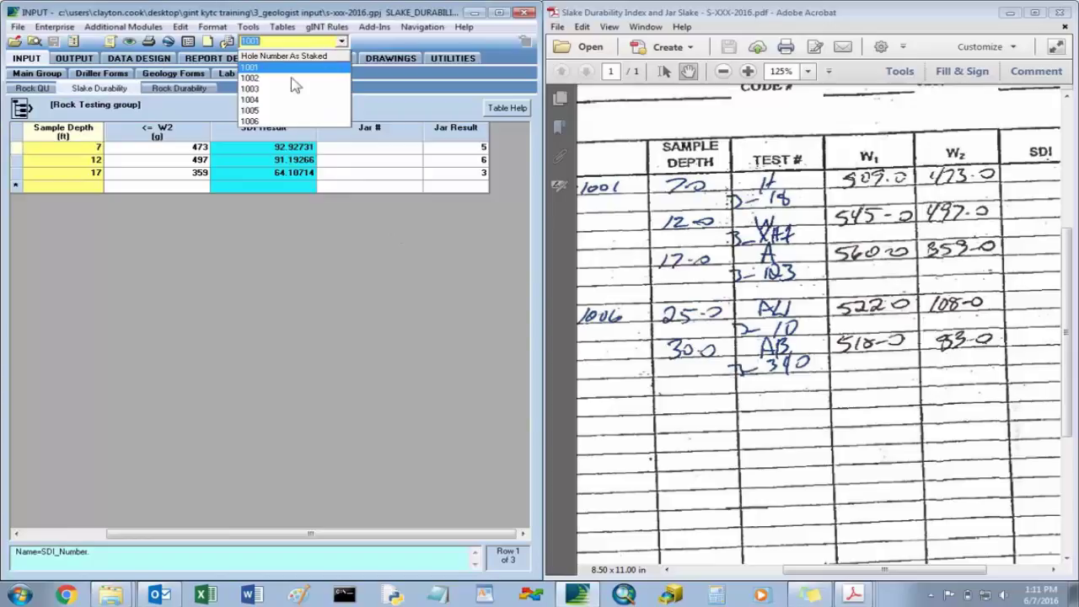
{"action": "left_click", "coordinate": [277, 121]}
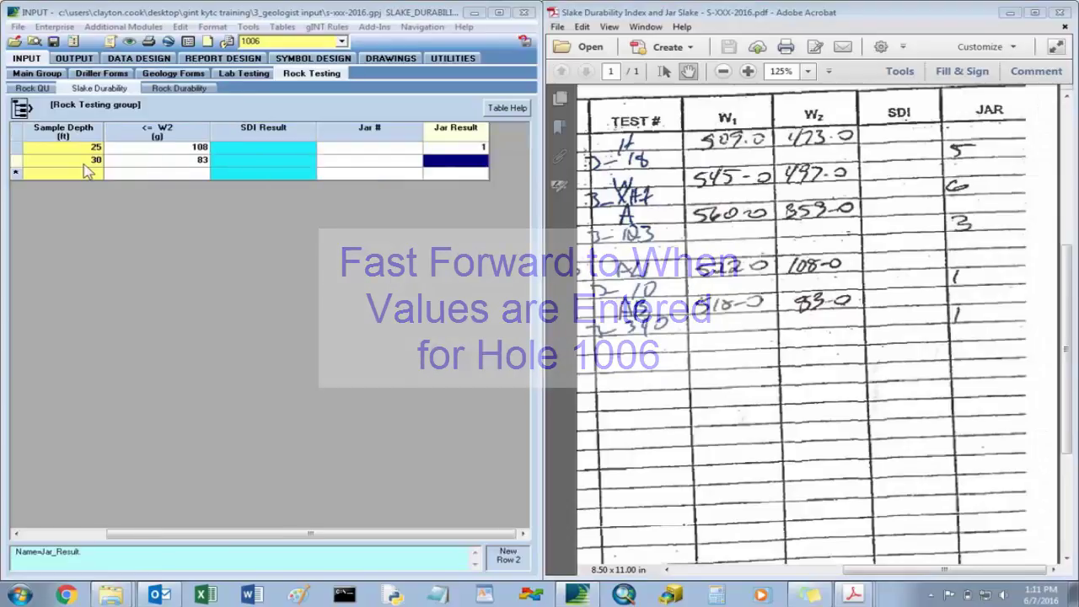
{"action": "type", "text": "1"}
{"action": "key", "text": "Return"}
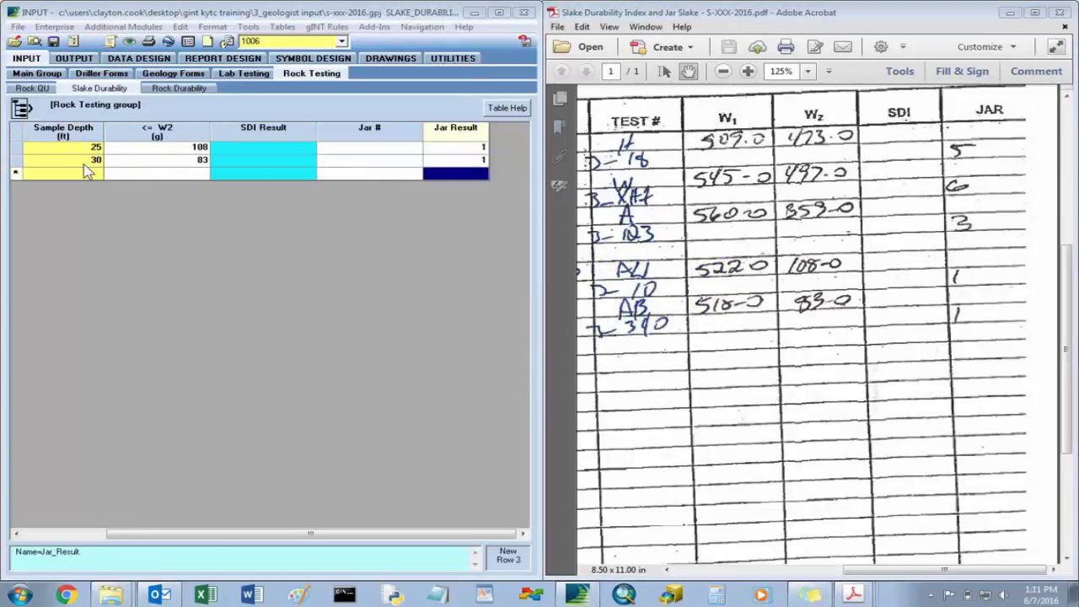
{"action": "key", "text": "shift+Tab"}
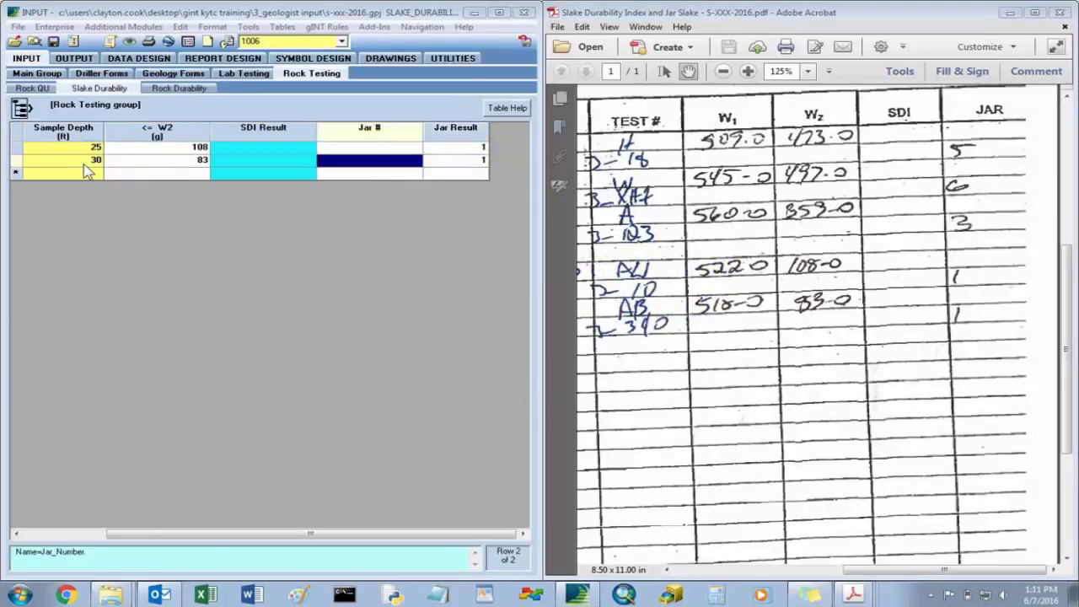
{"action": "left_click", "coordinate": [53, 42]}
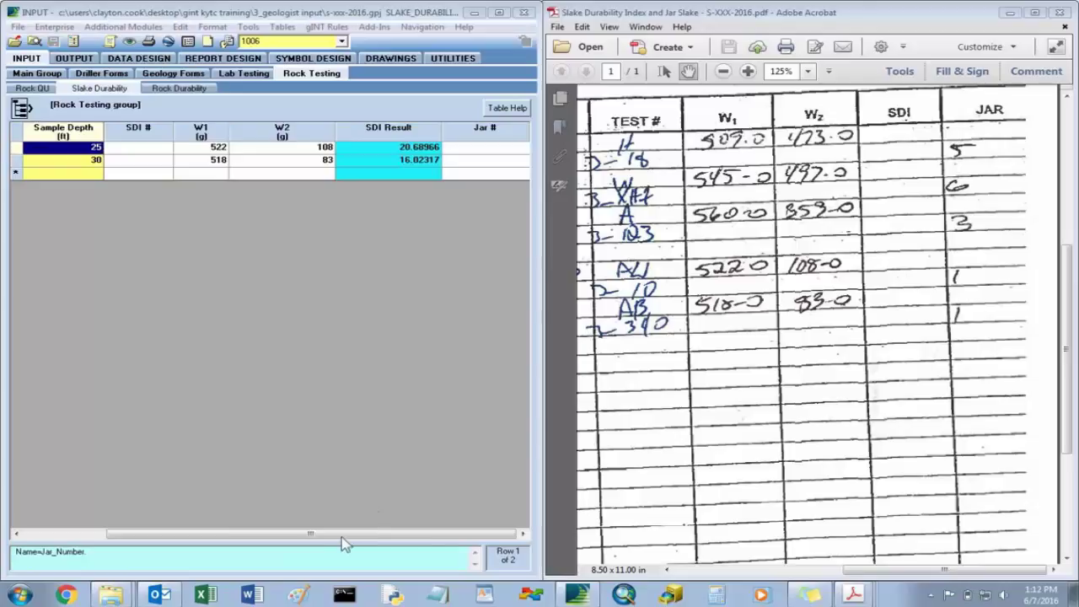
{"action": "left_click_drag", "start_coordinate": [342, 536], "coordinate": [274, 533]}
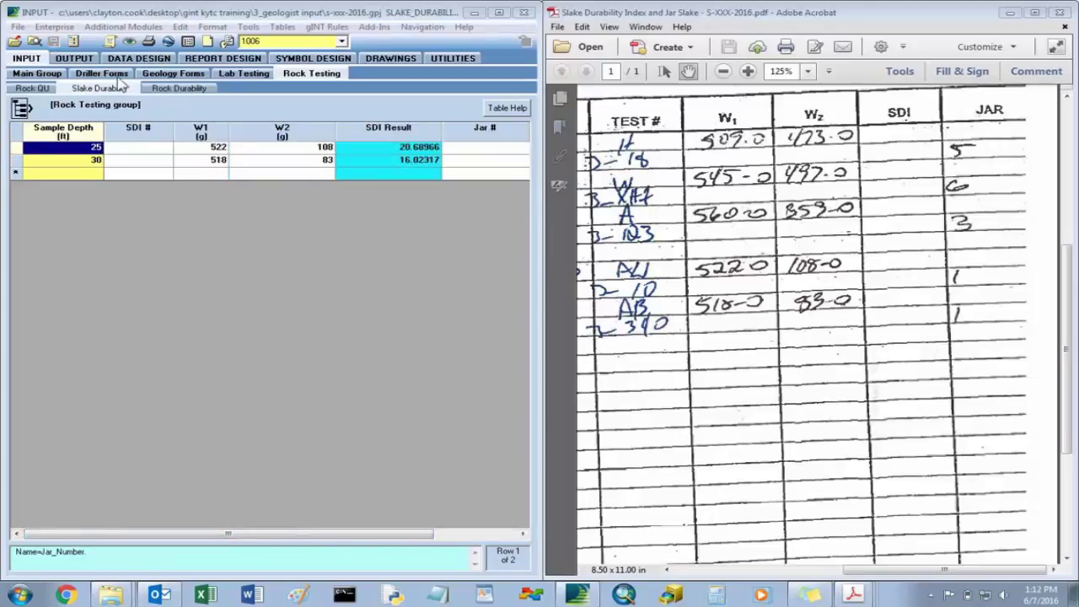
Choose the SUBSURFACE GEOLOGIST LOG report for the log output, and start then cancel a preview of all holes
{"action": "left_click", "coordinate": [156, 75]}
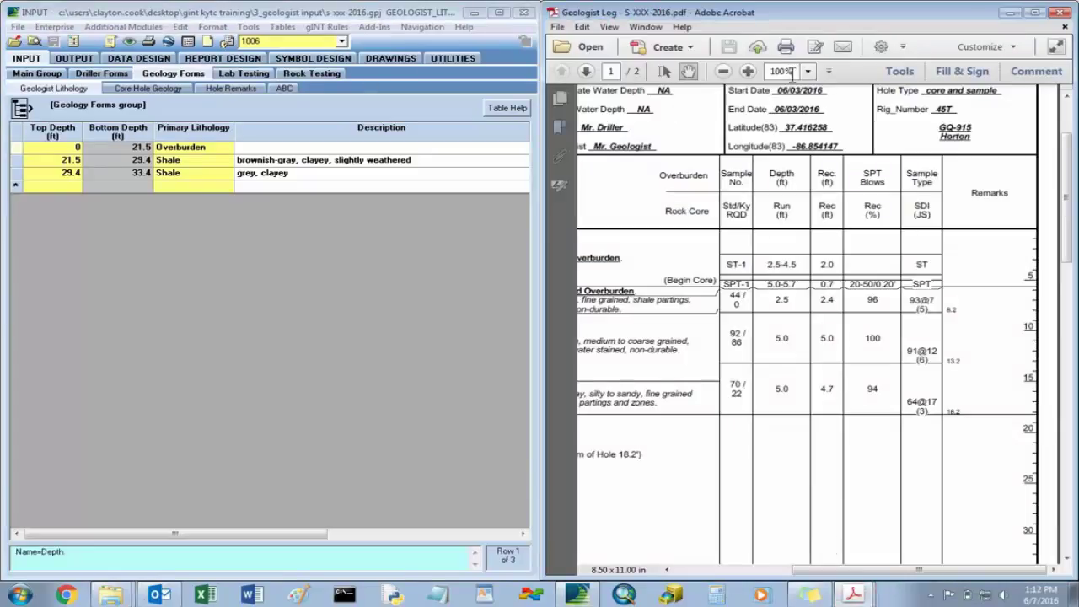
{"action": "left_click", "coordinate": [68, 57]}
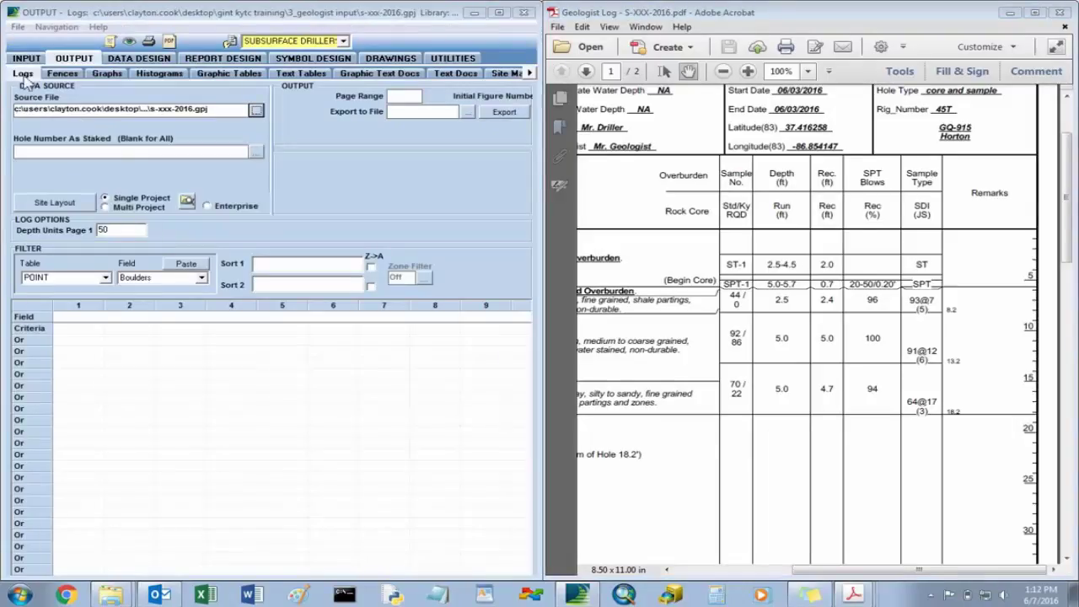
{"action": "left_click", "coordinate": [344, 41]}
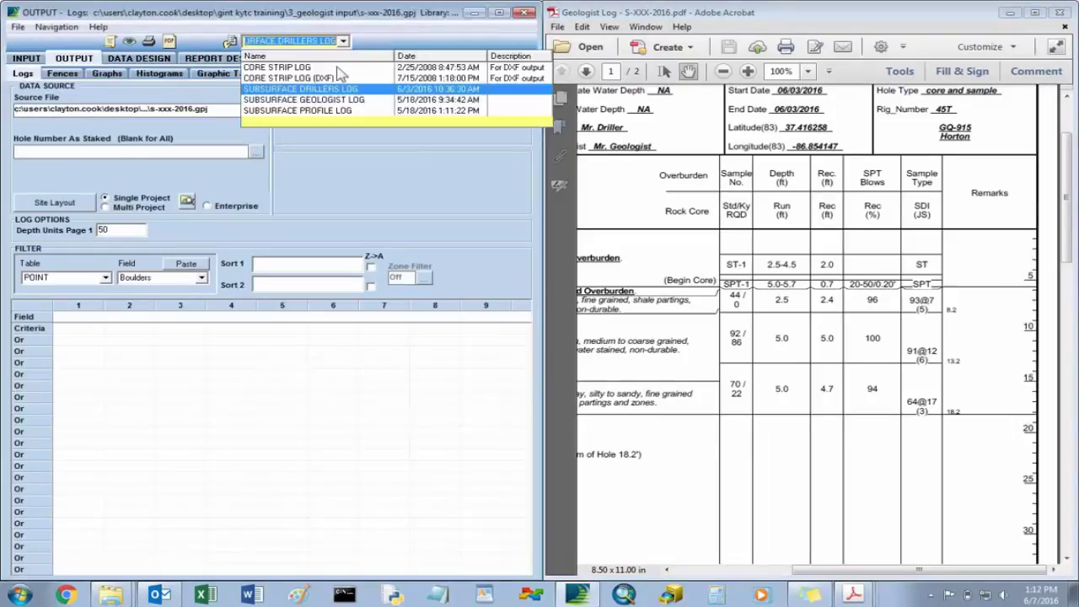
{"action": "left_click", "coordinate": [335, 101]}
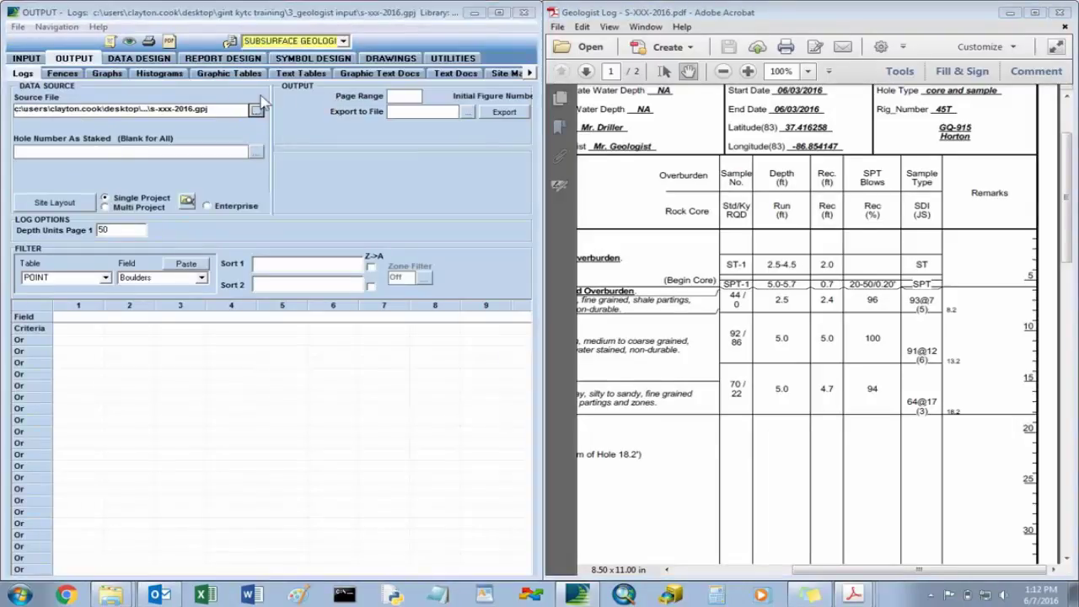
{"action": "left_click", "coordinate": [128, 44]}
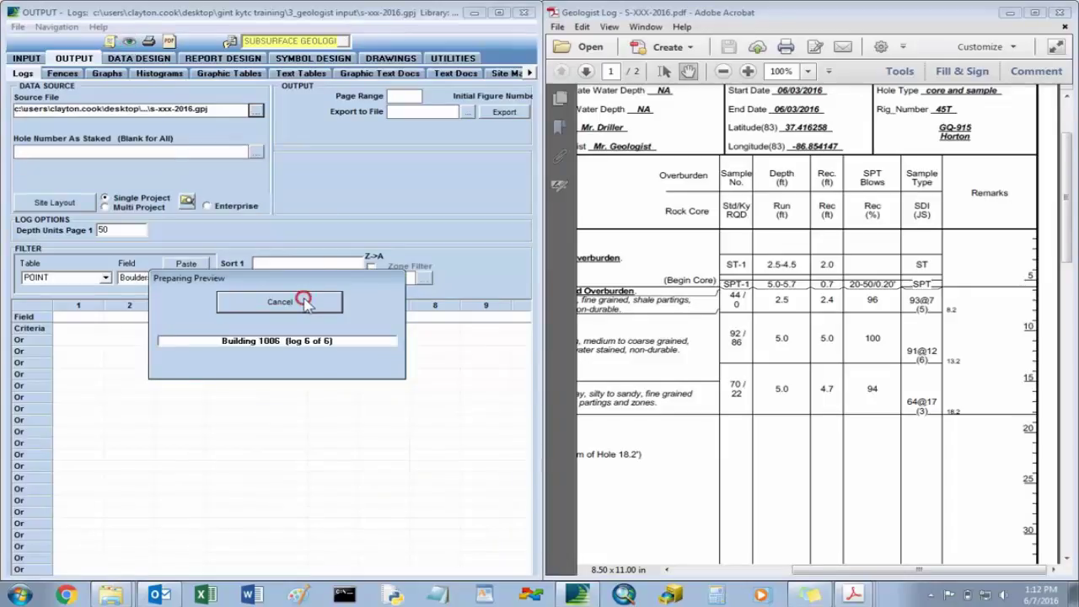
{"action": "left_click", "coordinate": [305, 301]}
Limit the log output to holes 1001 and 1006 and preview their geologist logs
{"action": "left_click", "coordinate": [255, 152]}
{"action": "left_click", "coordinate": [513, 249]}
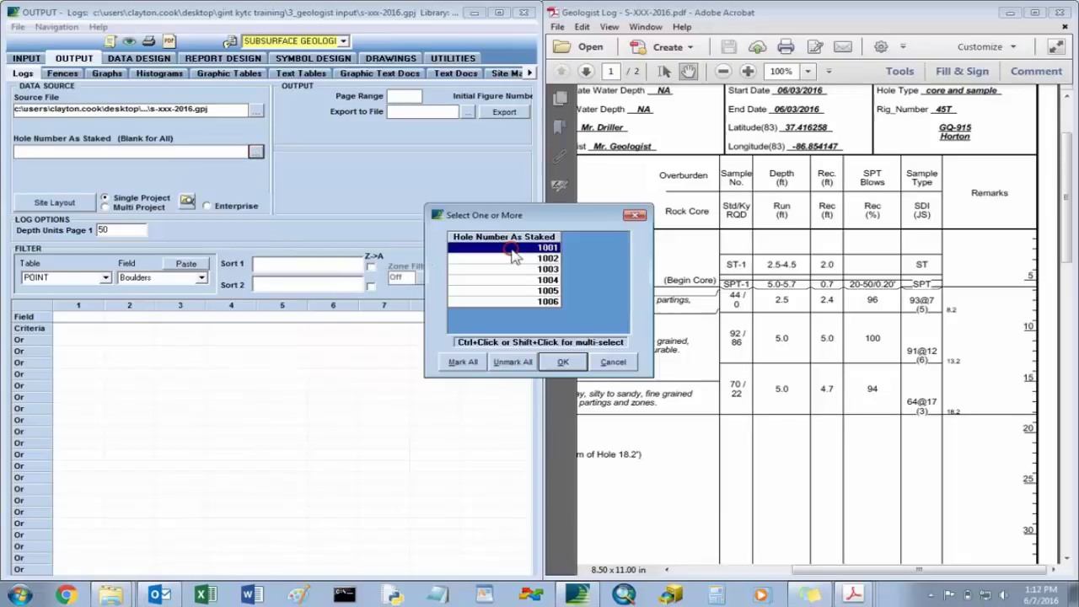
{"action": "left_click", "coordinate": [533, 301], "text": "ctrl"}
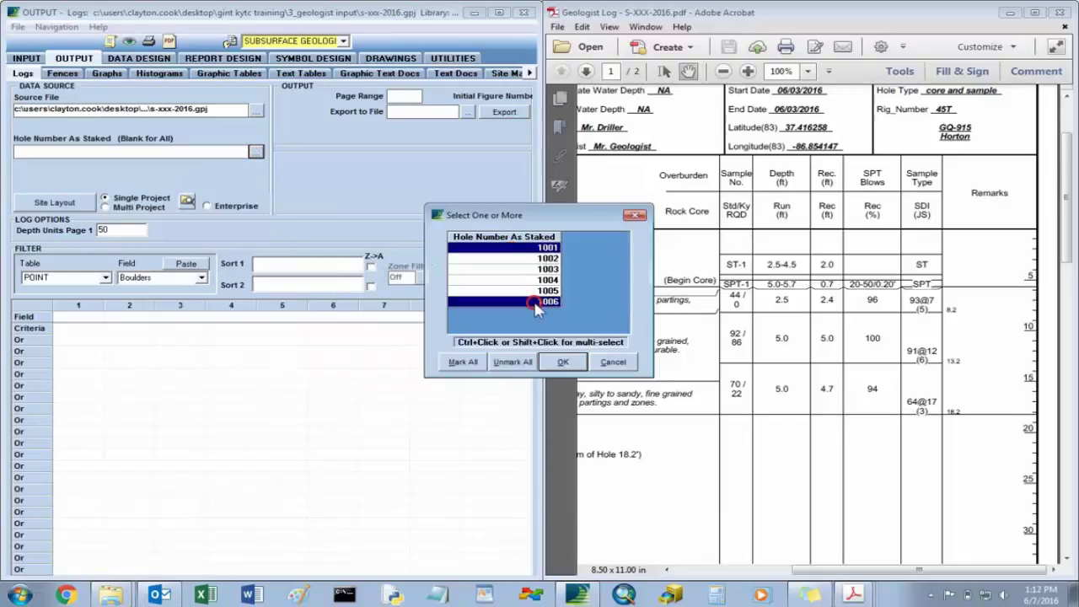
{"action": "left_click", "coordinate": [564, 362]}
{"action": "left_click", "coordinate": [129, 42]}
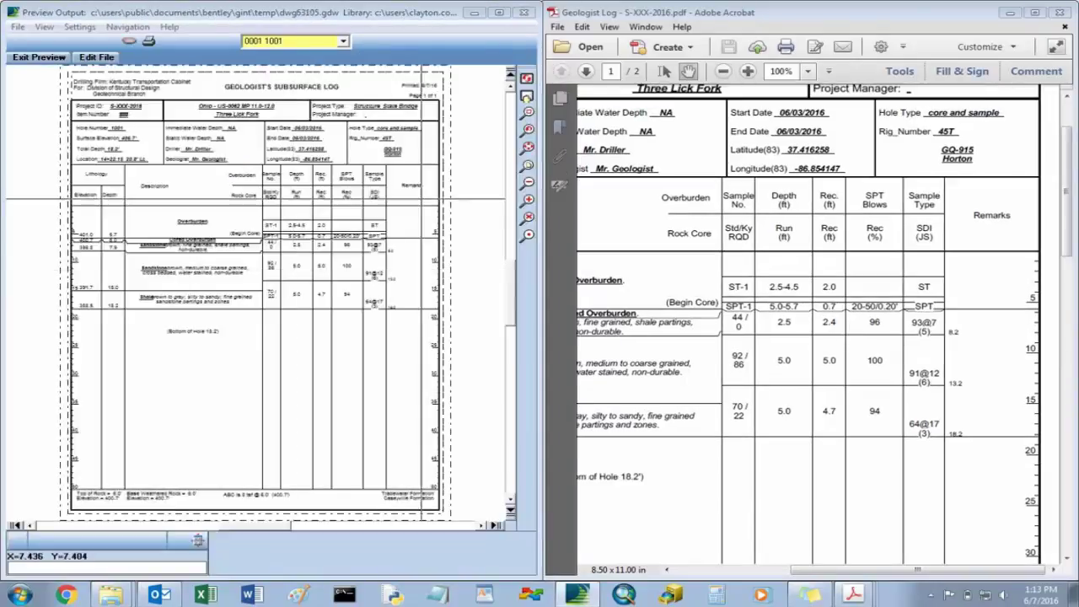
Examine the lithology descriptions of hole 1001 up close in the log preview, and return to data input
{"action": "left_click", "coordinate": [528, 114]}
{"action": "left_click", "coordinate": [116, 216]}
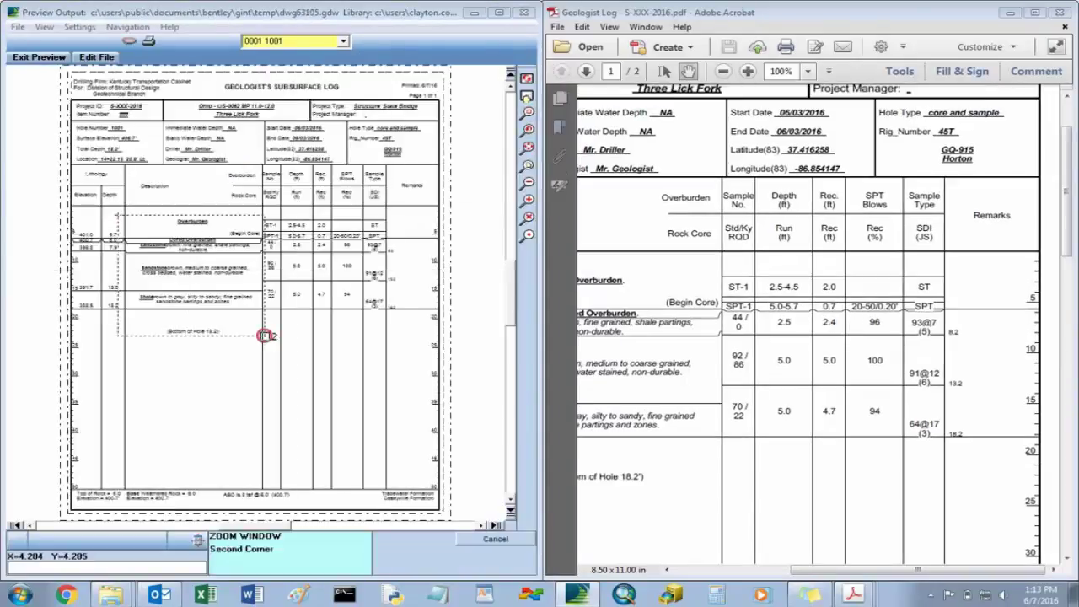
{"action": "left_click", "coordinate": [257, 331]}
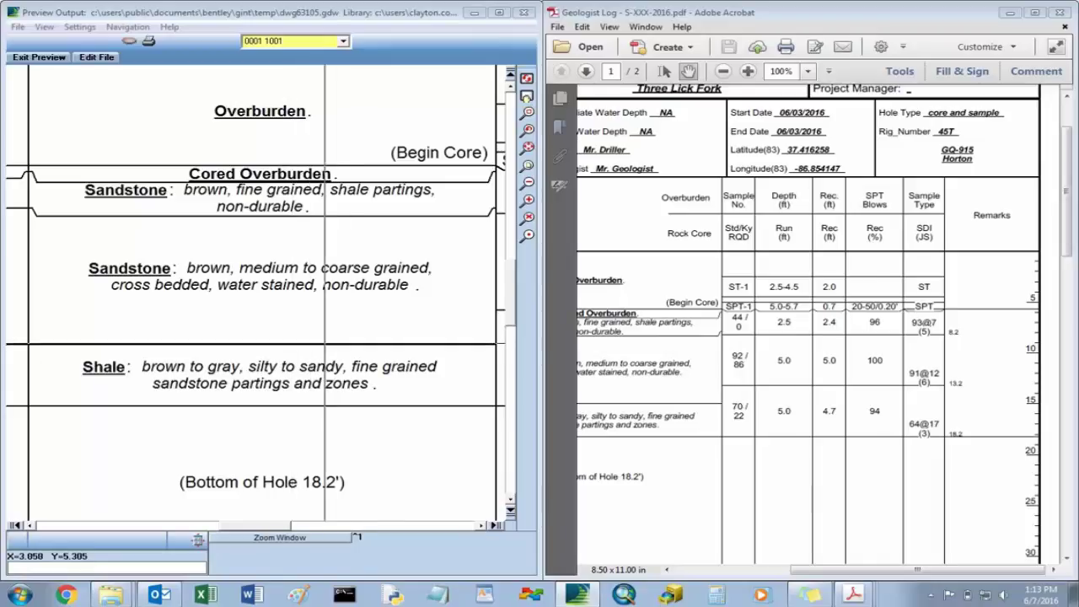
{"action": "left_click", "coordinate": [129, 44]}
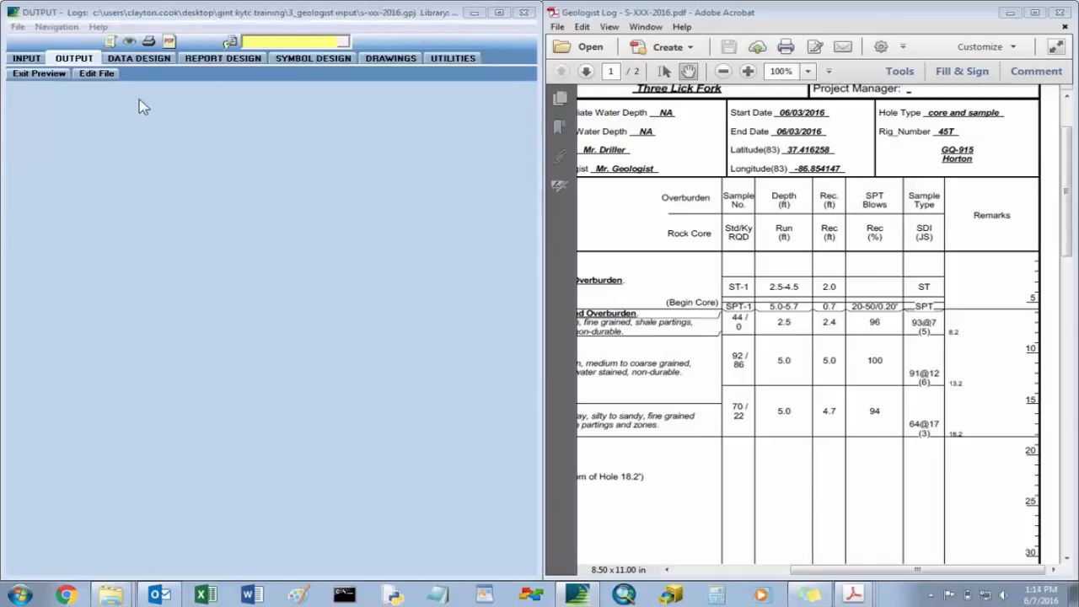
{"action": "left_click", "coordinate": [26, 58]}
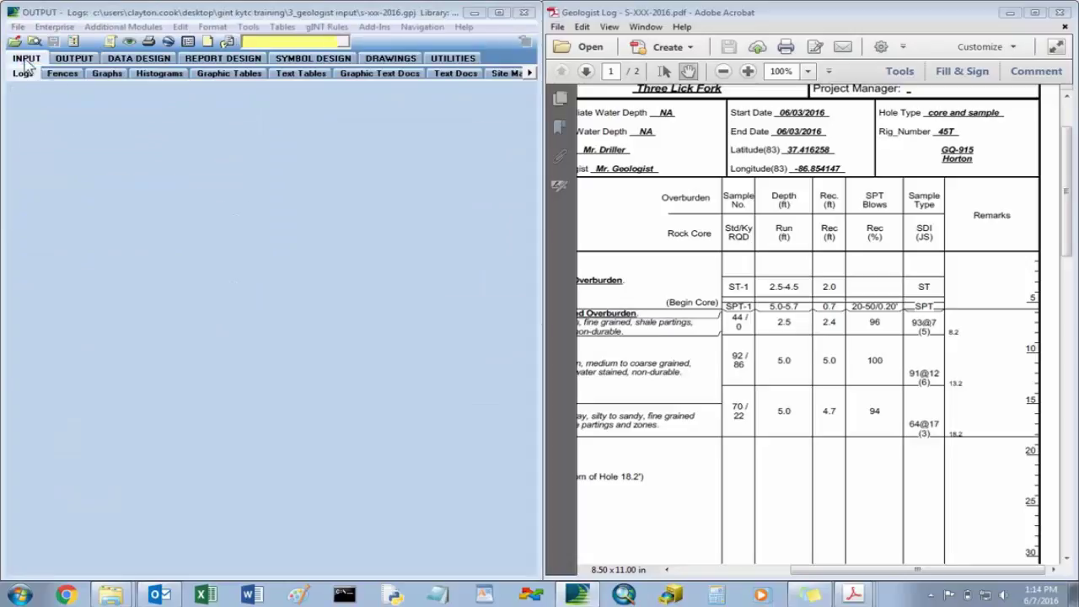